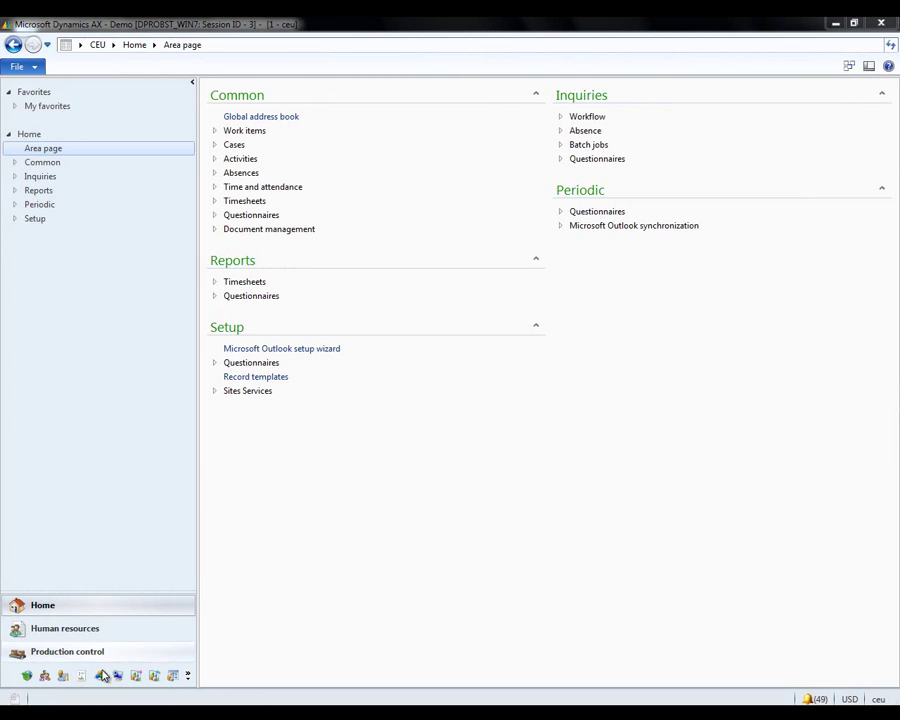
# Open the registration form configurations in the Human resources time and attendance terminal setup.
pyautogui.click(74, 637)
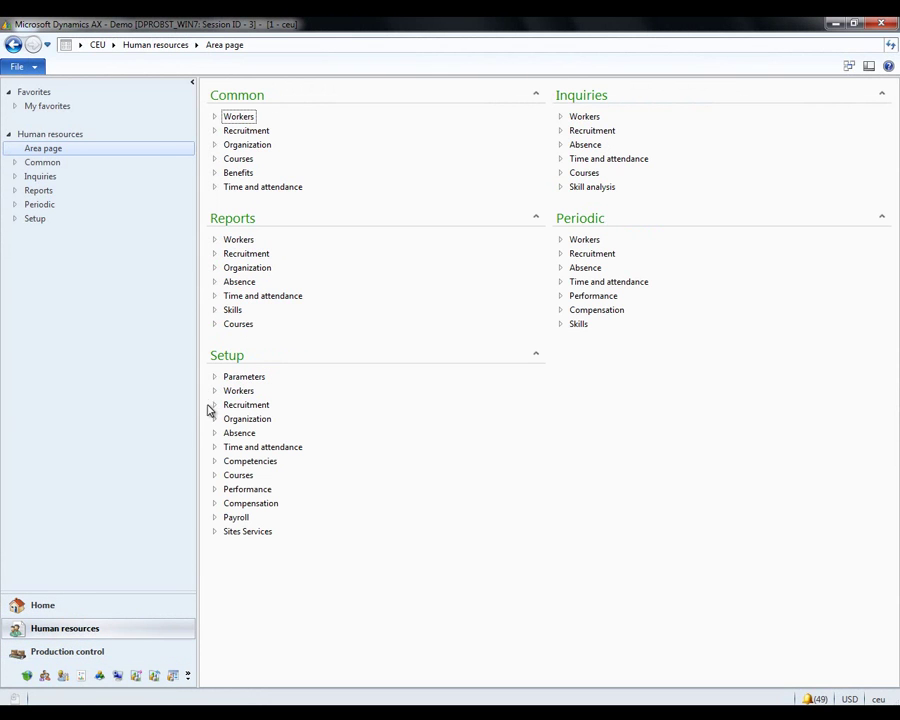
pyautogui.click(215, 449)
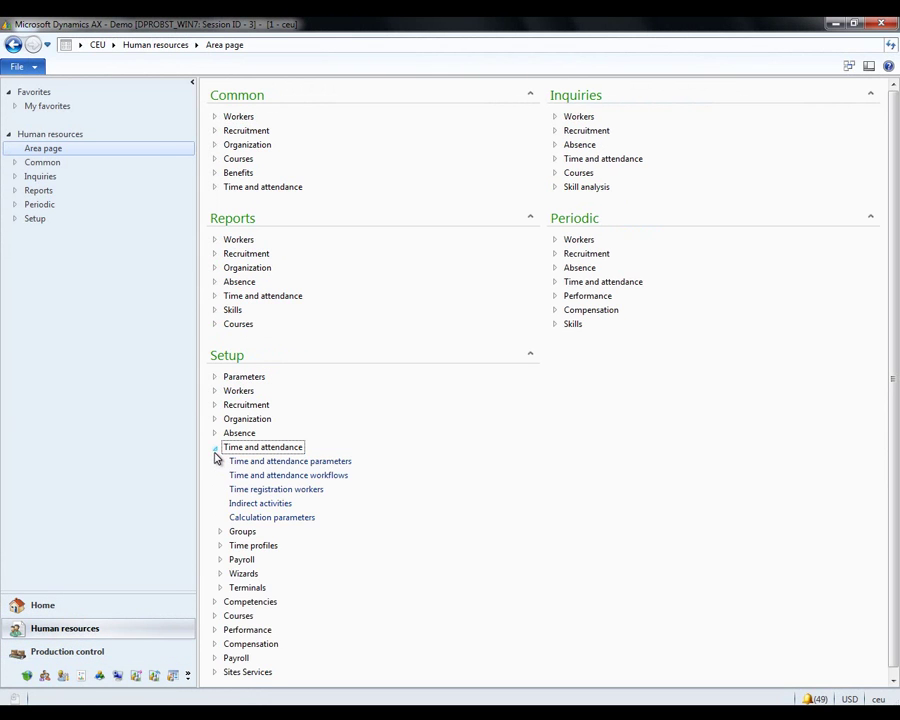
pyautogui.click(221, 589)
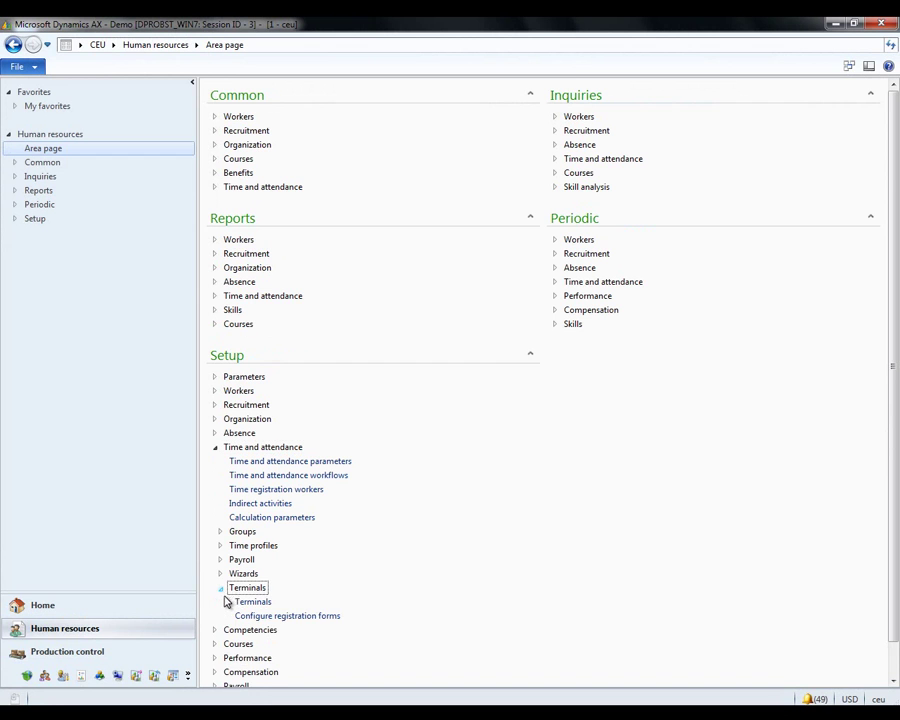
pyautogui.click(287, 618)
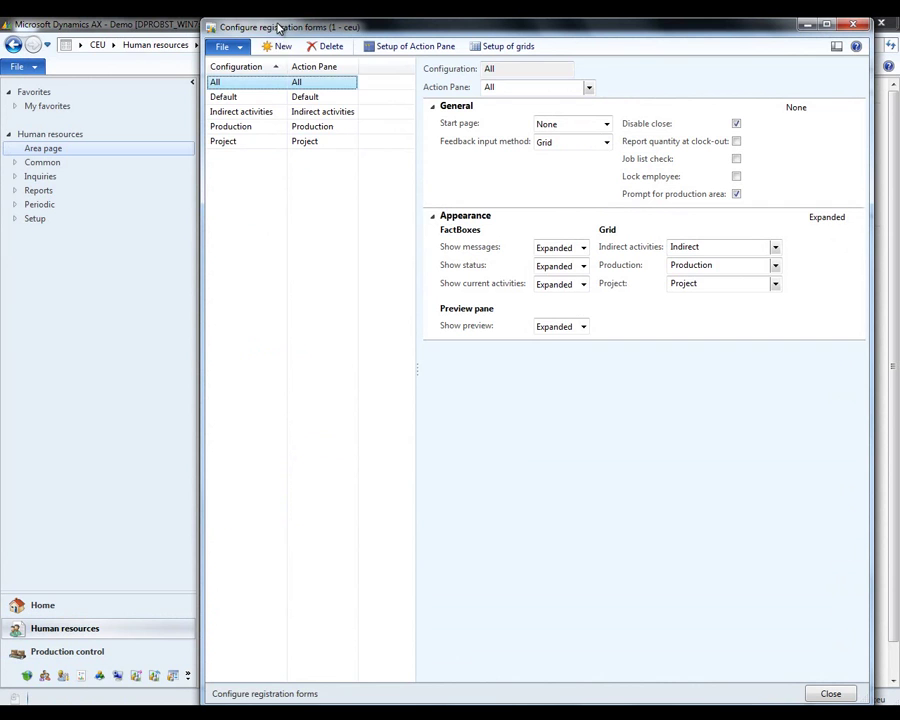
# Create and save a registration form configuration named Clock in/out, and close the form.
pyautogui.click(271, 45)
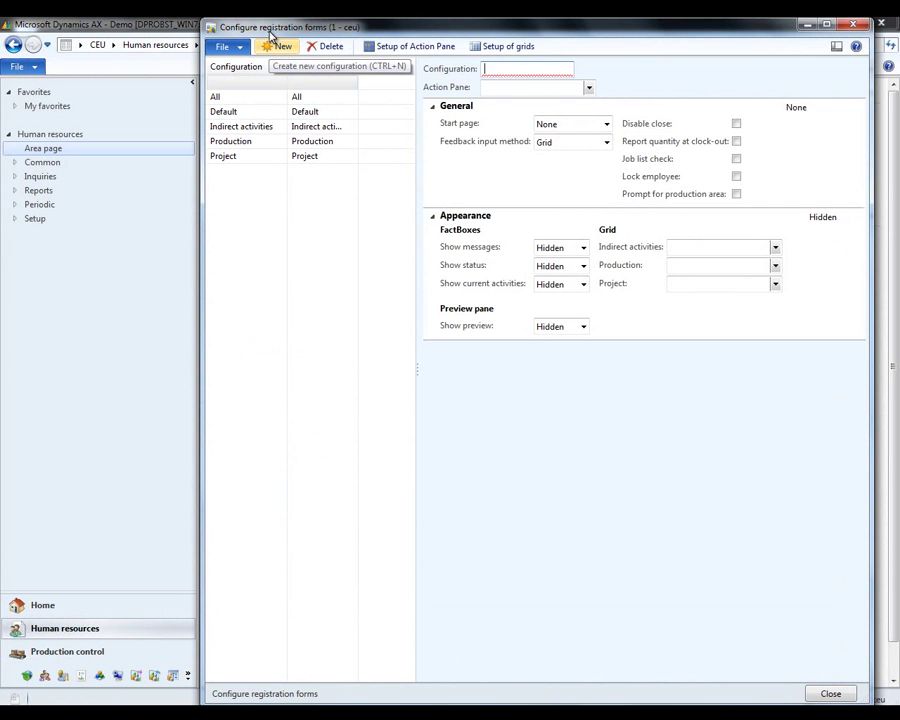
pyautogui.write('Clock in/ou')
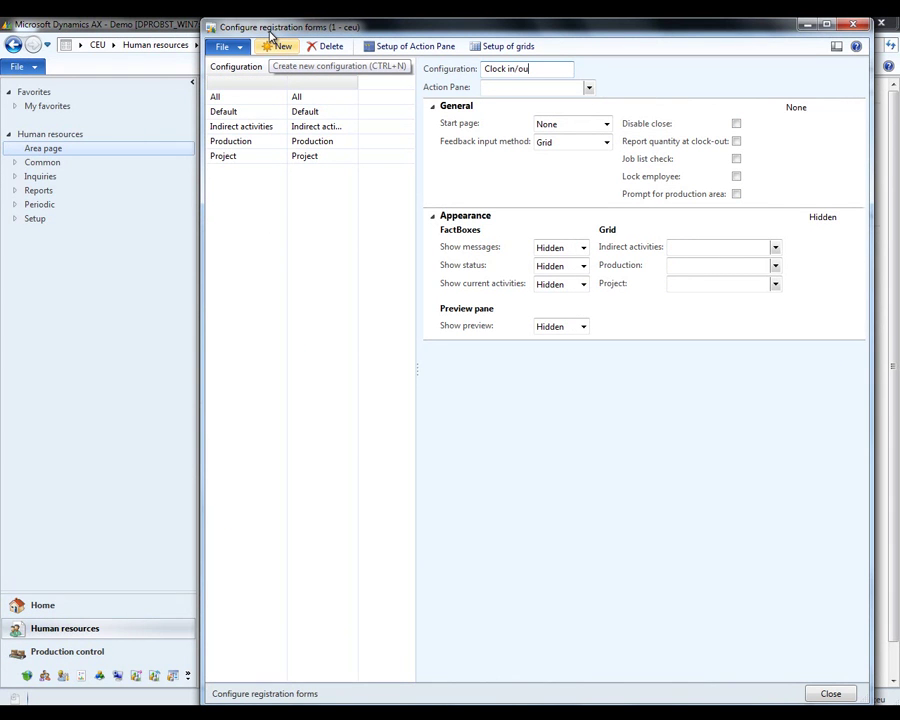
pyautogui.write('t')
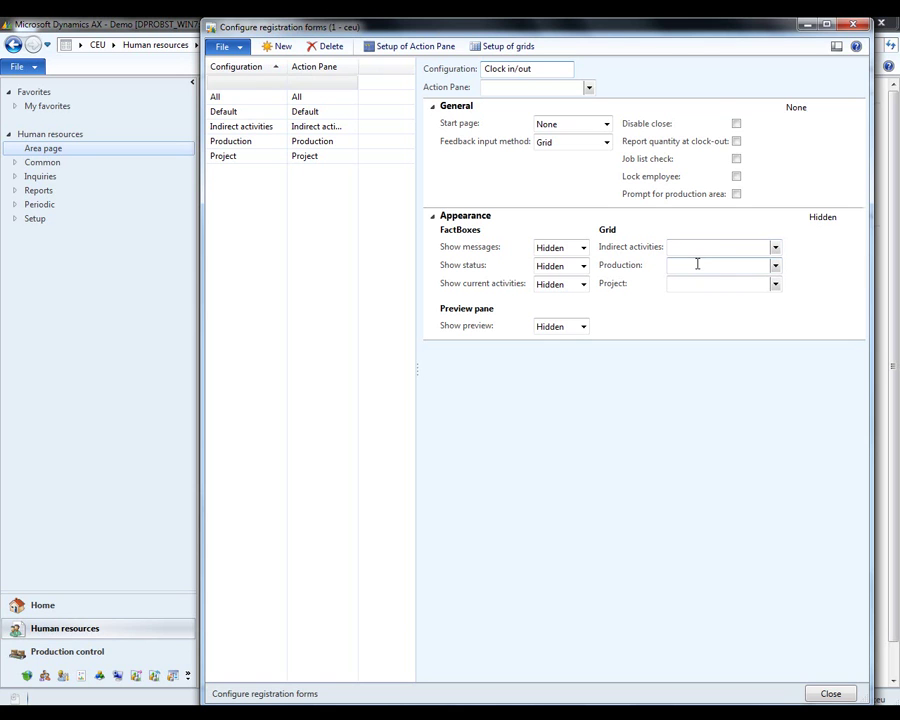
pyautogui.hotkey('ctrl', 's')
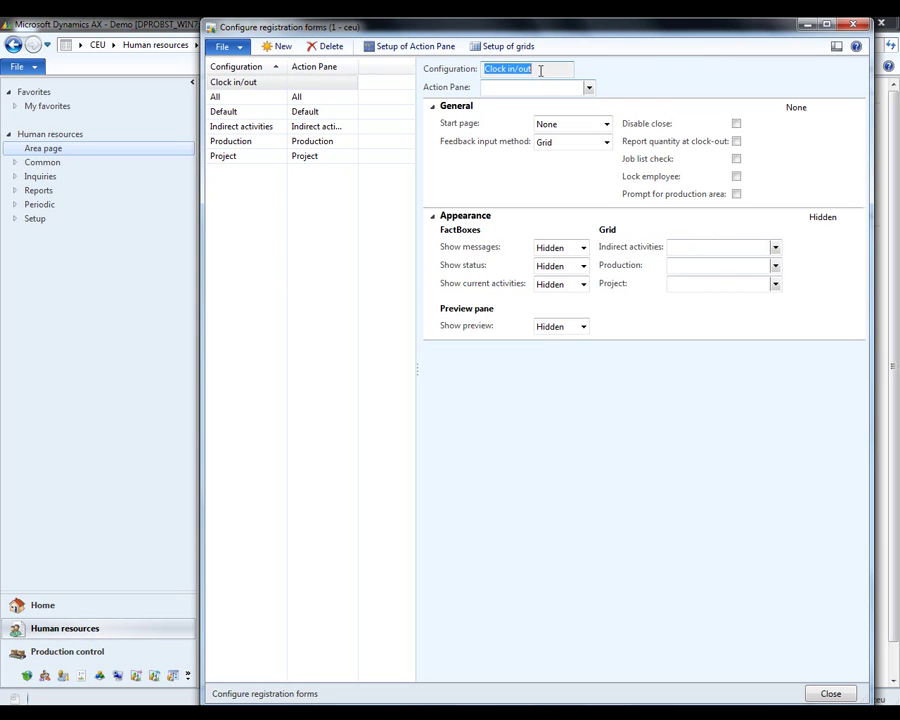
pyautogui.press('Tab')
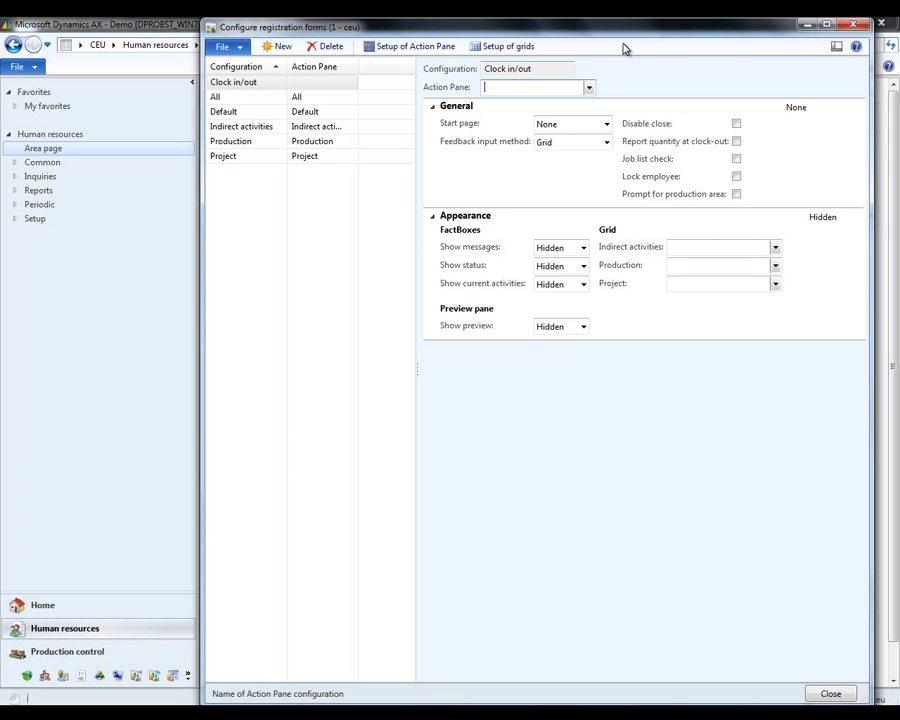
pyautogui.click(852, 23)
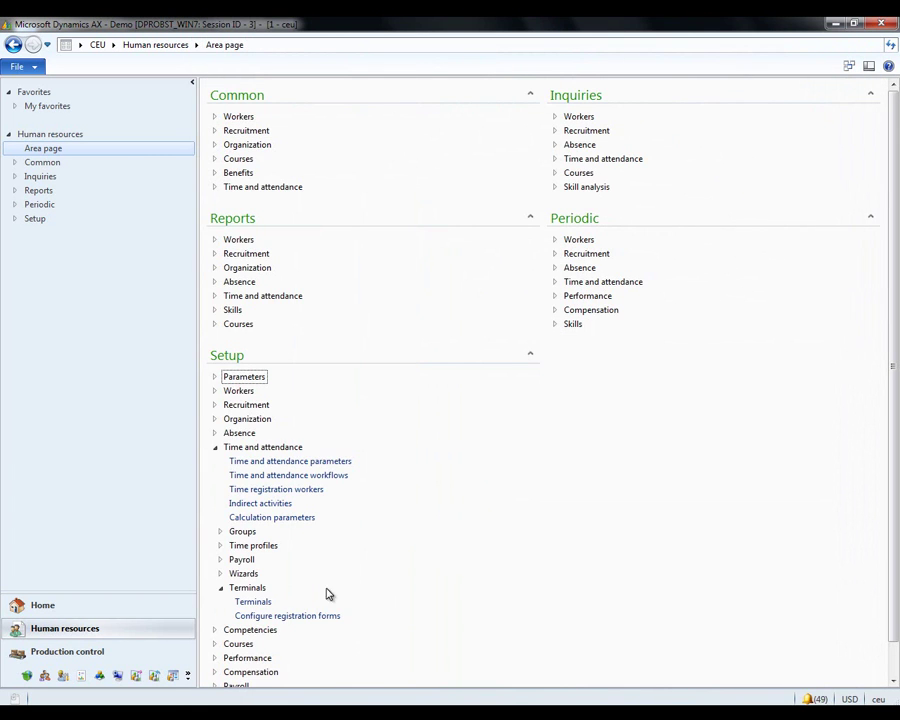
# Assign the Clock in/out configuration to the auto-generated Microsoft Dynamics client terminal in the Terminals setup.
pyautogui.click(250, 604)
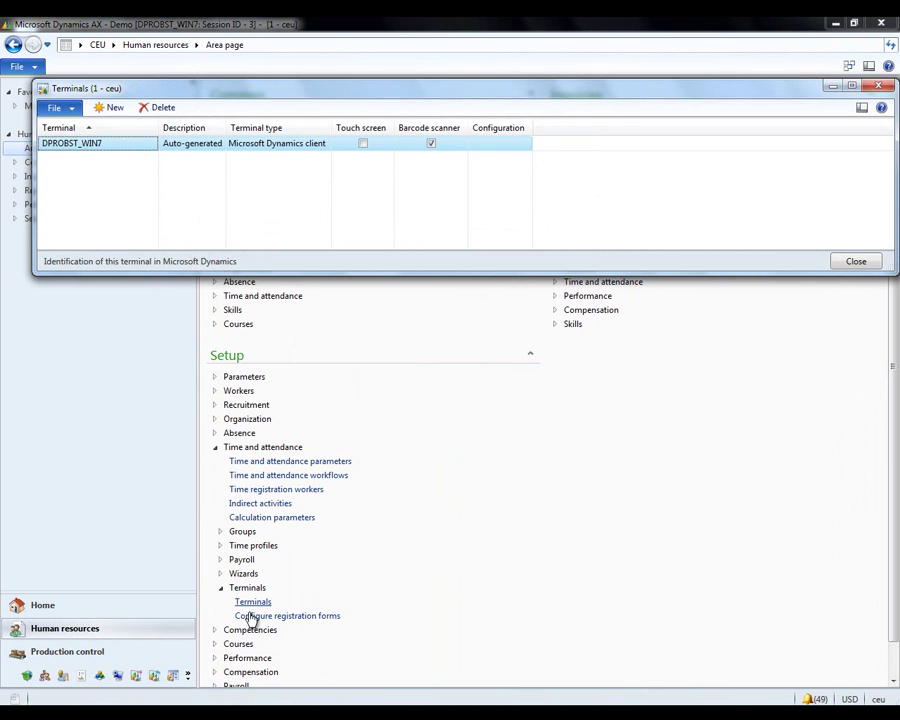
pyautogui.click(484, 141)
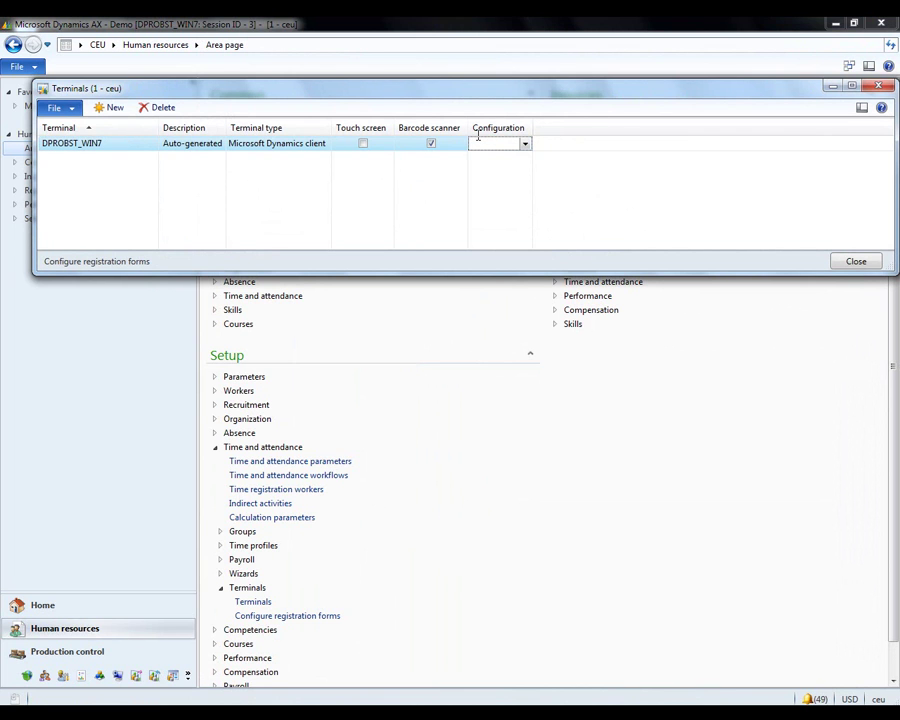
pyautogui.click(524, 143)
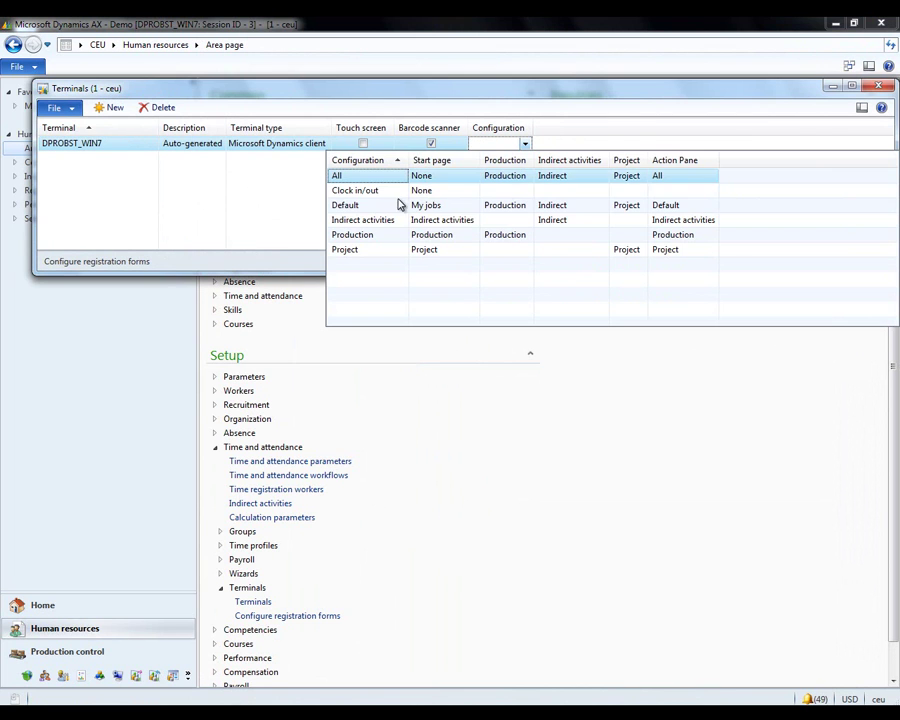
pyautogui.click(373, 190)
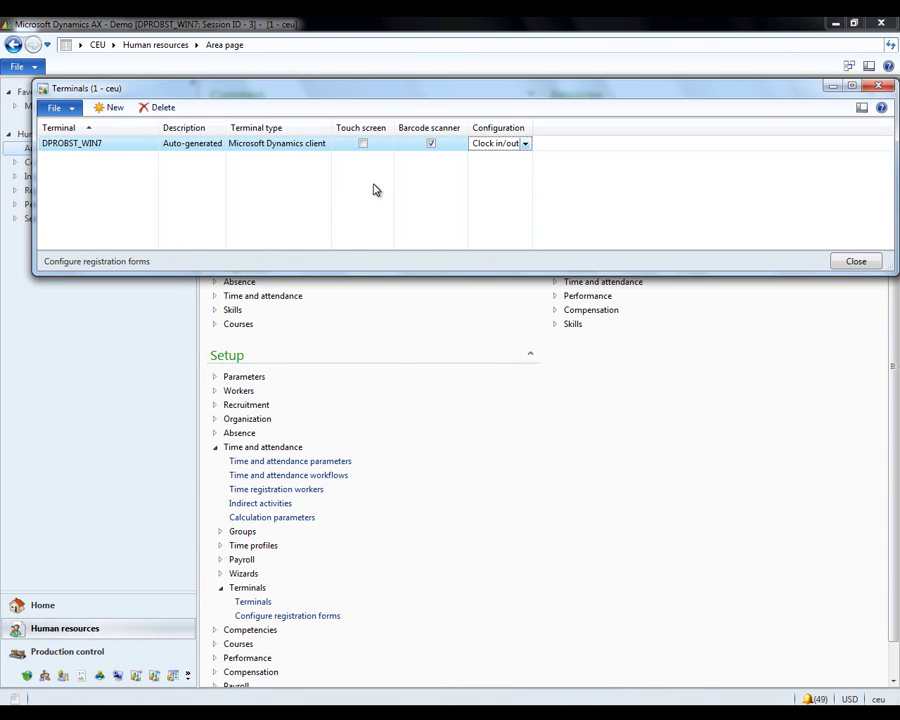
pyautogui.hotkey('ctrl', 'a')
pyautogui.click(878, 87)
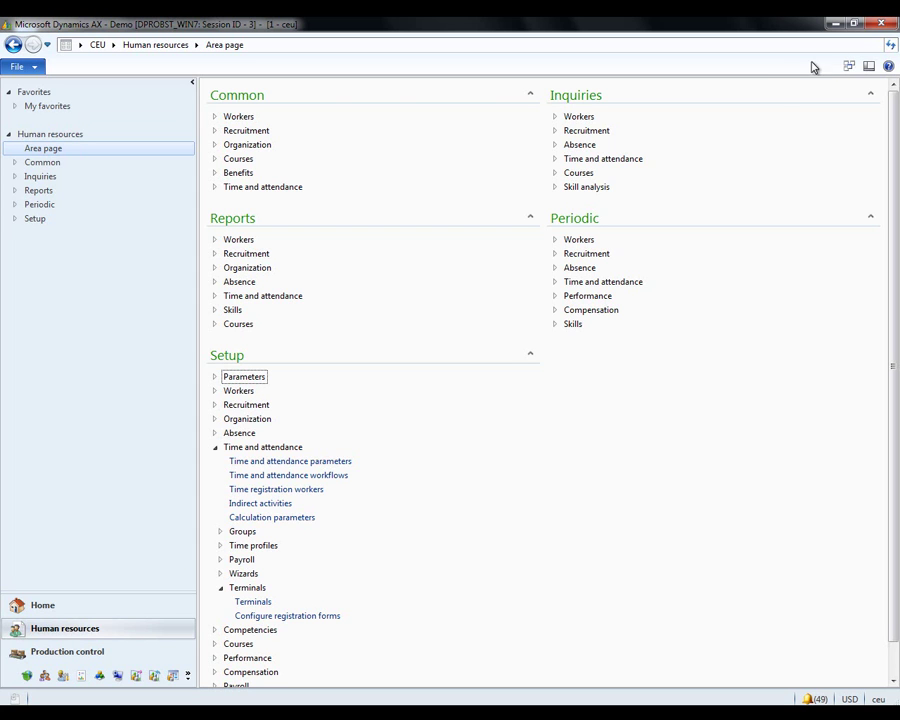
# Review the general time and attendance parameters for worker registrations.
pyautogui.click(280, 462)
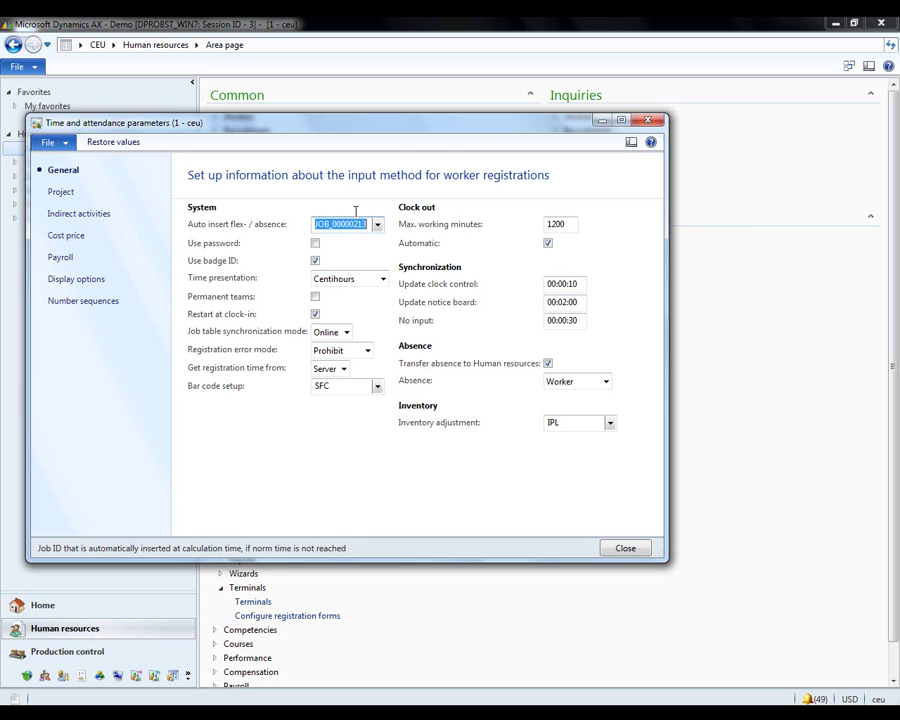
pyautogui.click(650, 119)
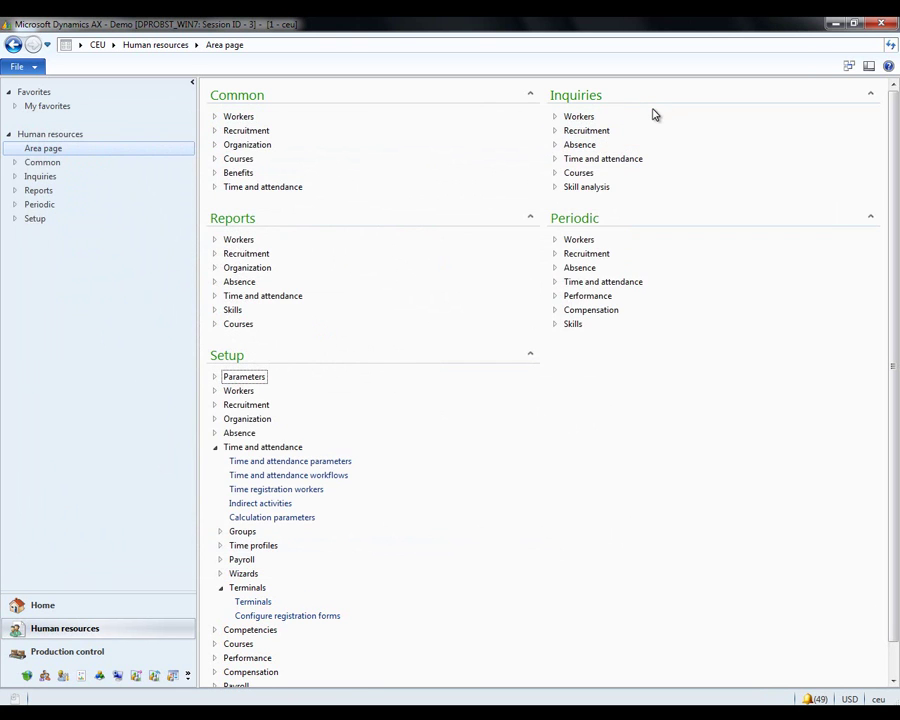
# Start activating the AP Clerk from Professional Services (Denmark) on registration terminals from the list of all workers.
pyautogui.click(220, 115)
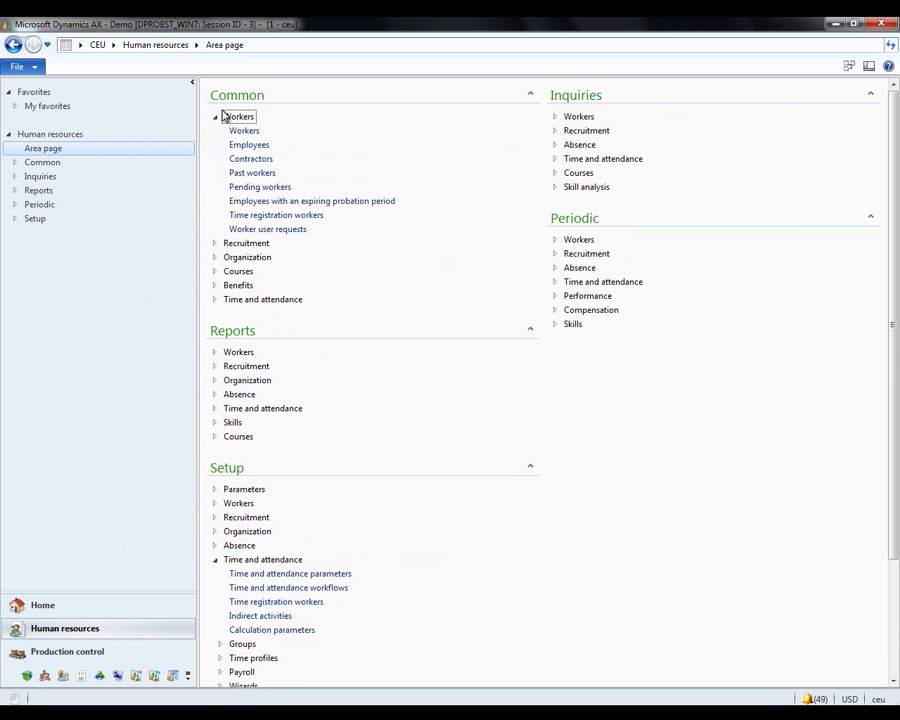
pyautogui.click(242, 130)
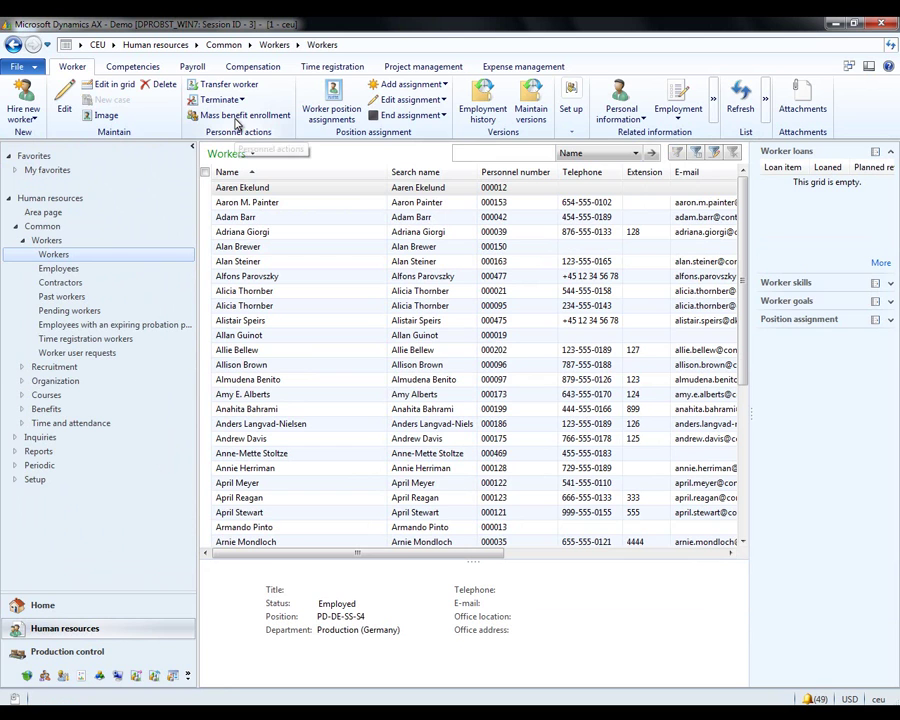
pyautogui.click(258, 351)
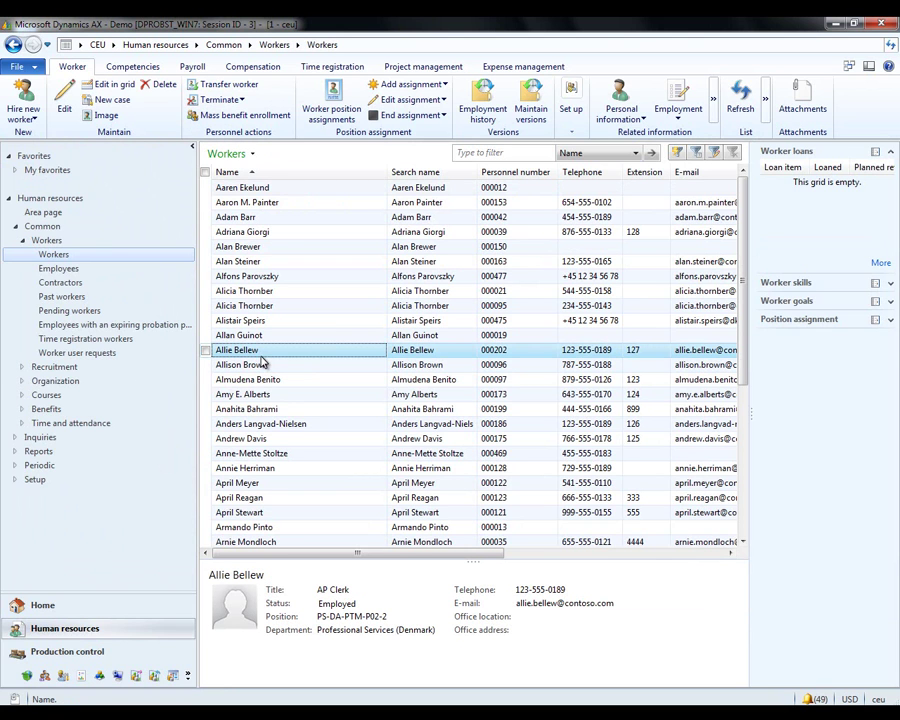
pyautogui.click(318, 65)
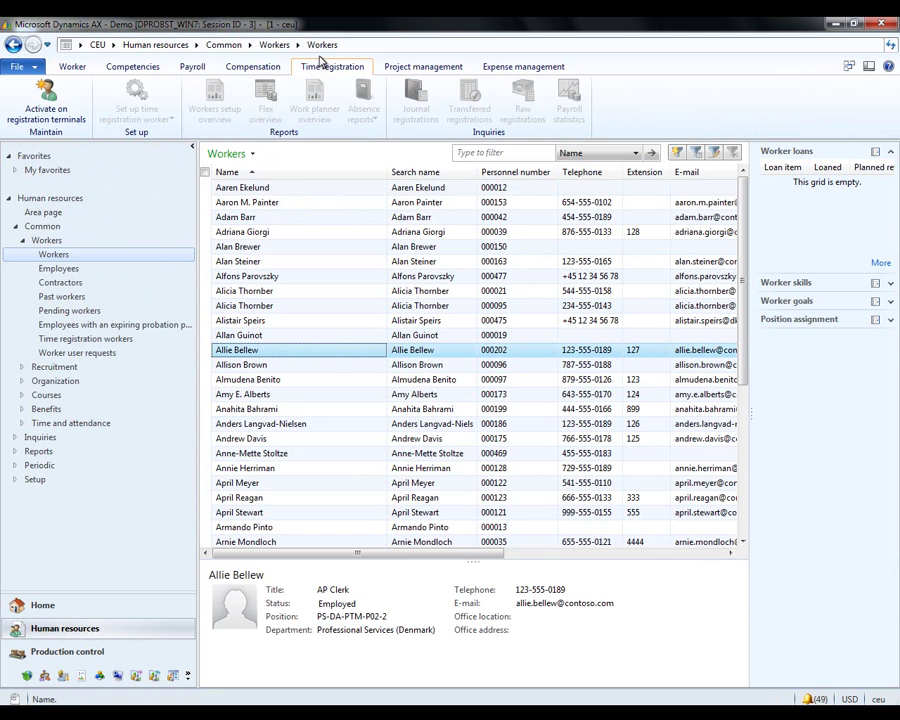
pyautogui.click(63, 94)
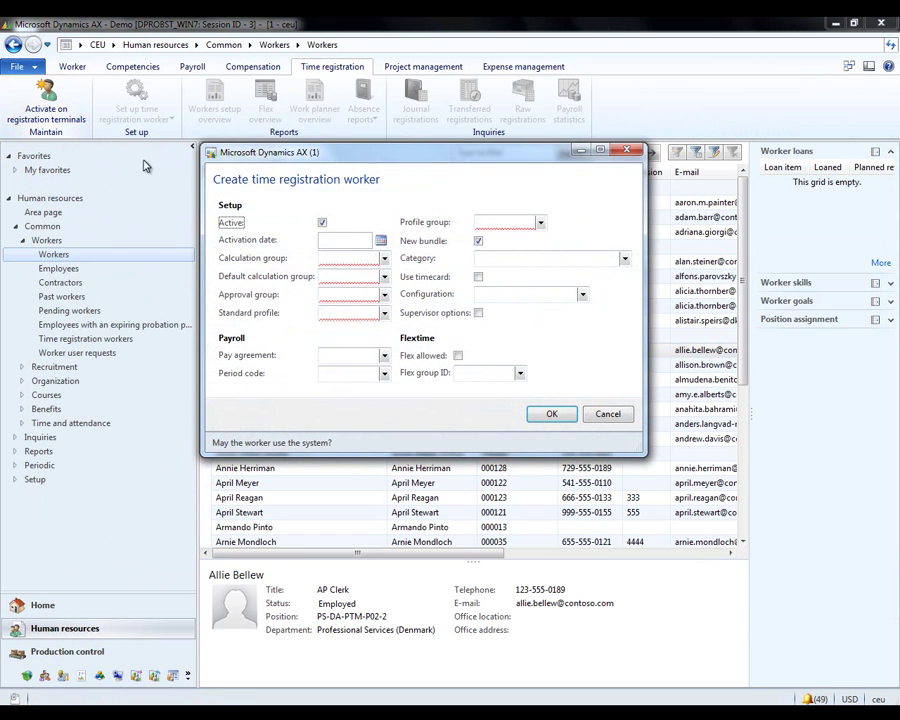
# Set both the calculation group and default calculation group to Adm, the approval group to AdmMan and the standard profile to Day.
pyautogui.click(369, 256)
pyautogui.click(384, 258)
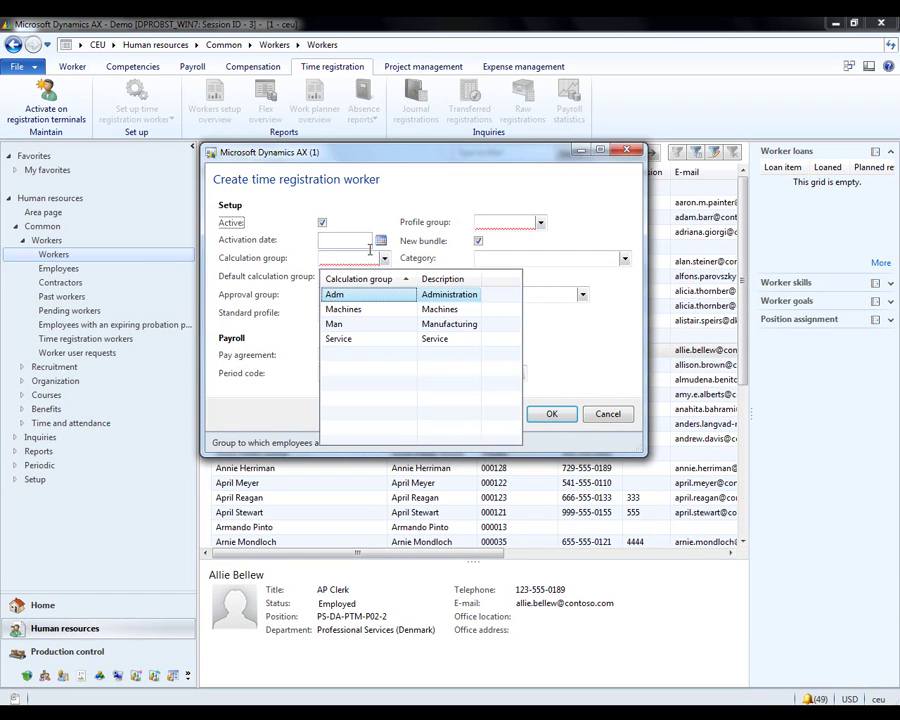
pyautogui.click(362, 296)
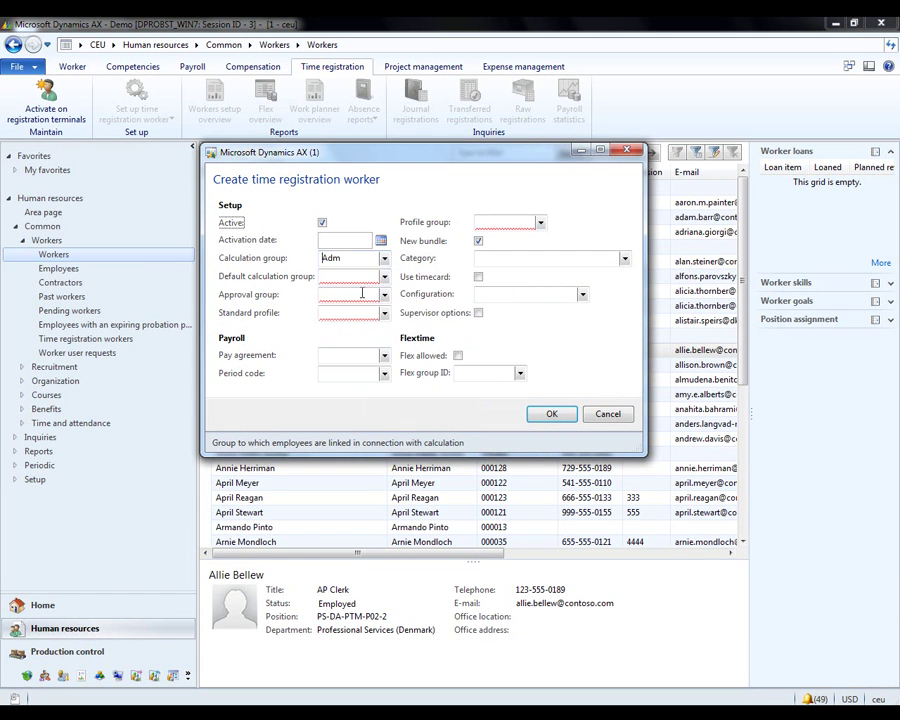
pyautogui.click(384, 277)
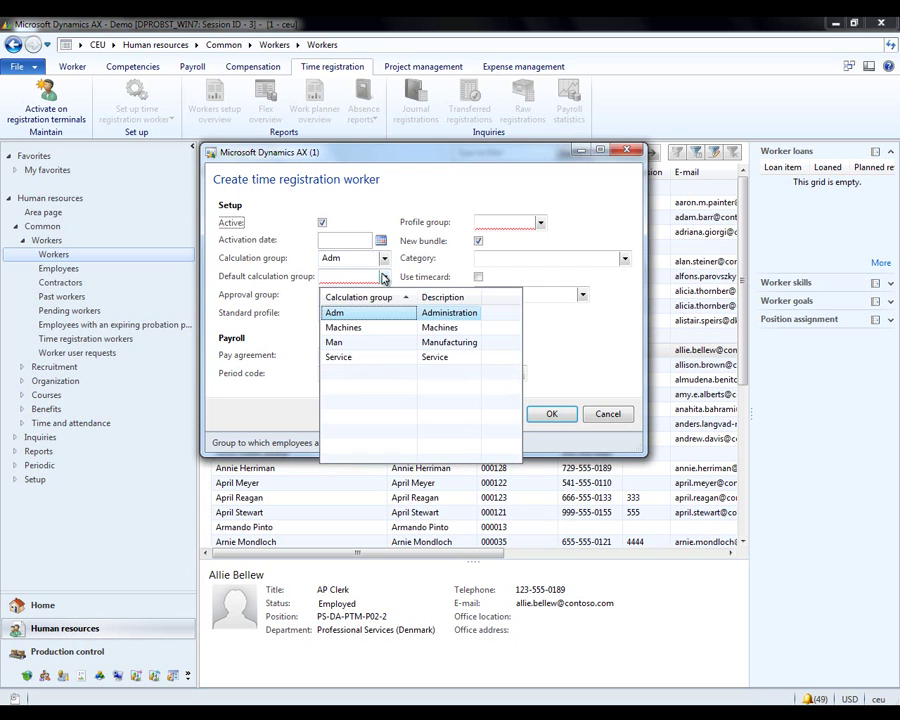
pyautogui.click(345, 313)
pyautogui.click(384, 295)
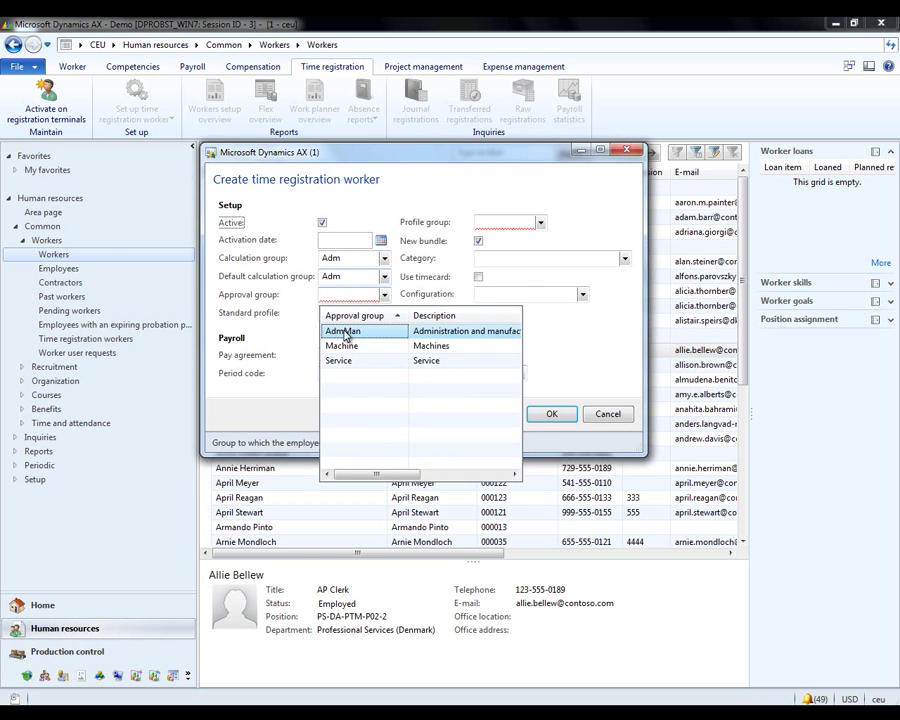
pyautogui.click(356, 330)
pyautogui.click(384, 313)
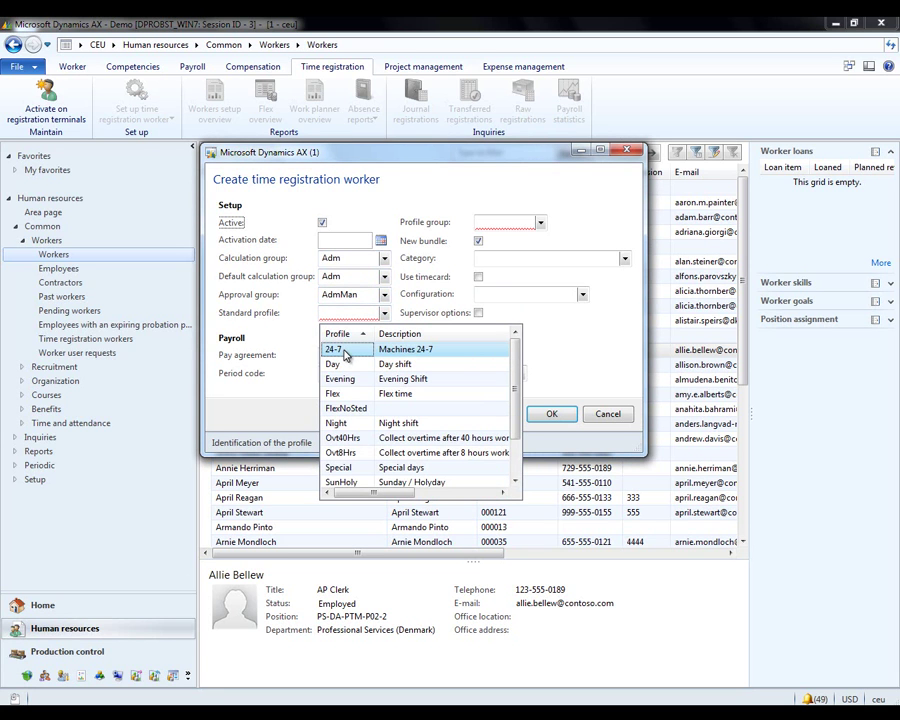
pyautogui.click(341, 366)
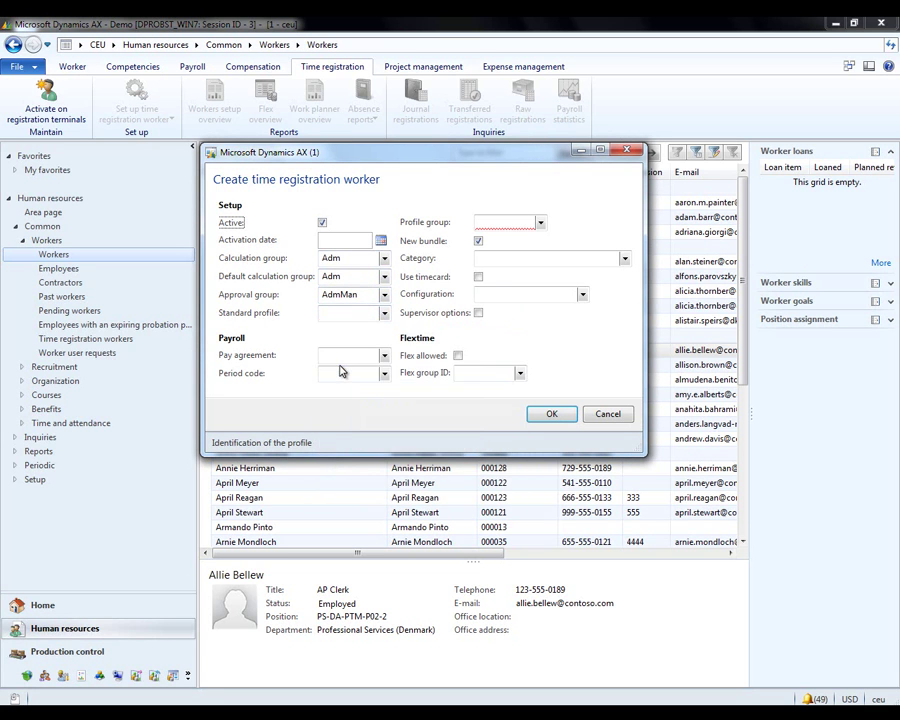
# Set the profile group to Flex, allow flextime with flex group FG1, and create the time registration worker.
pyautogui.click(540, 221)
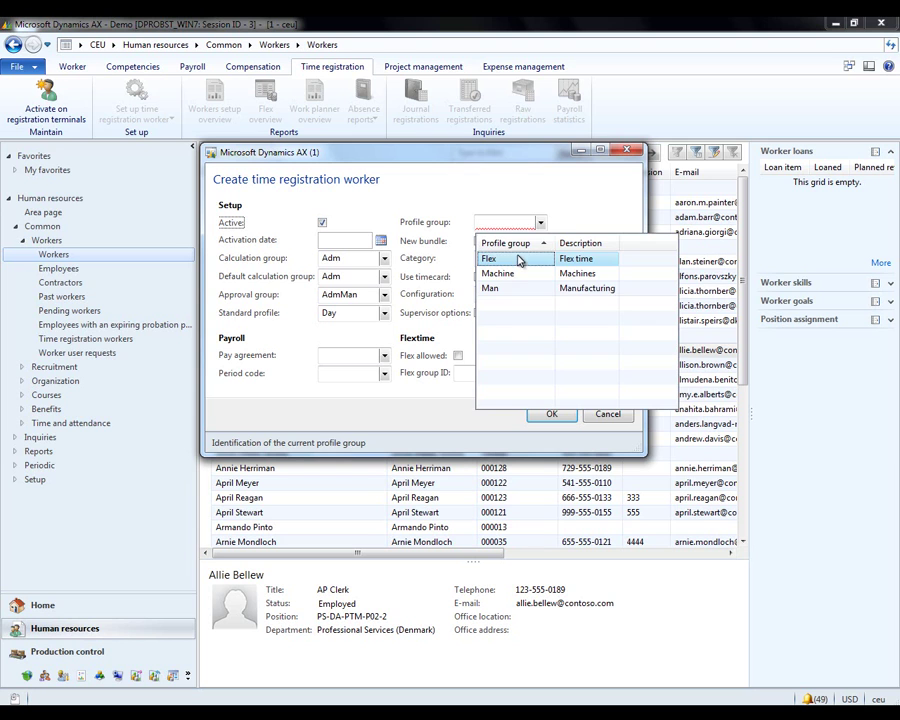
pyautogui.click(506, 258)
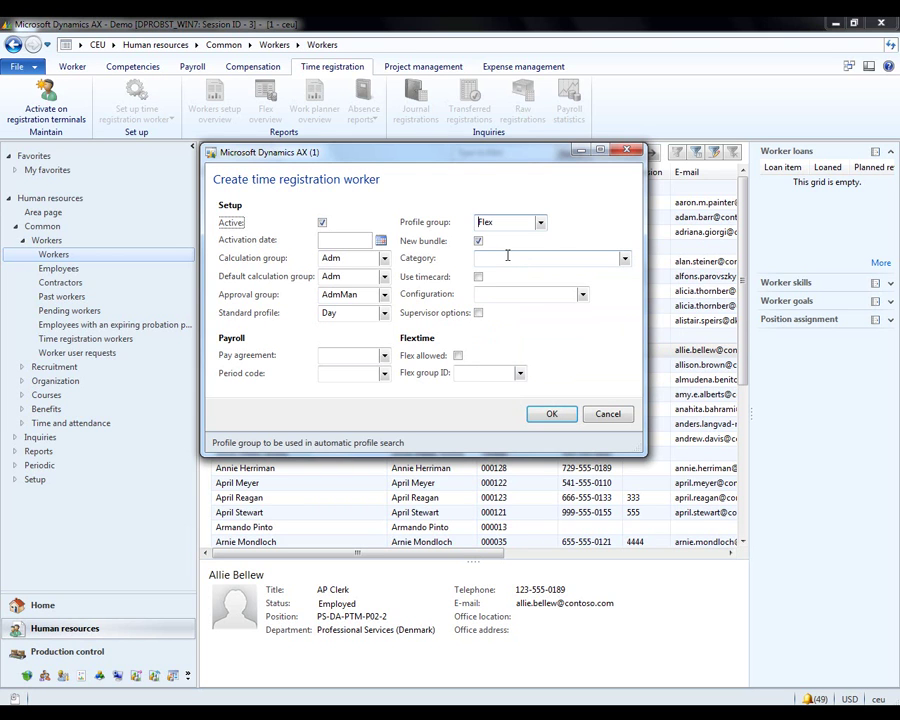
pyautogui.click(458, 355)
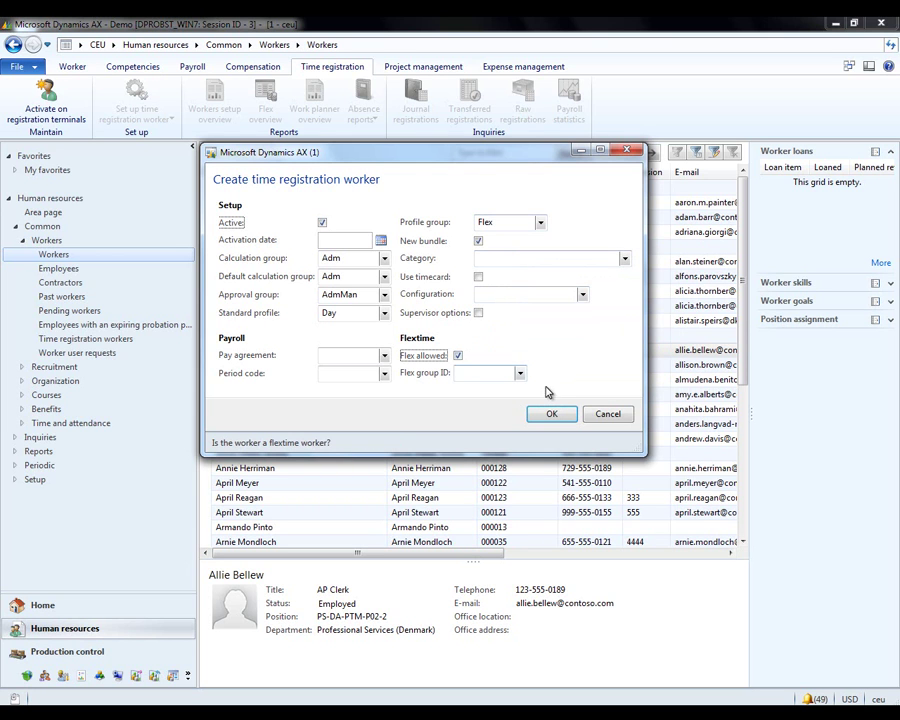
pyautogui.click(519, 372)
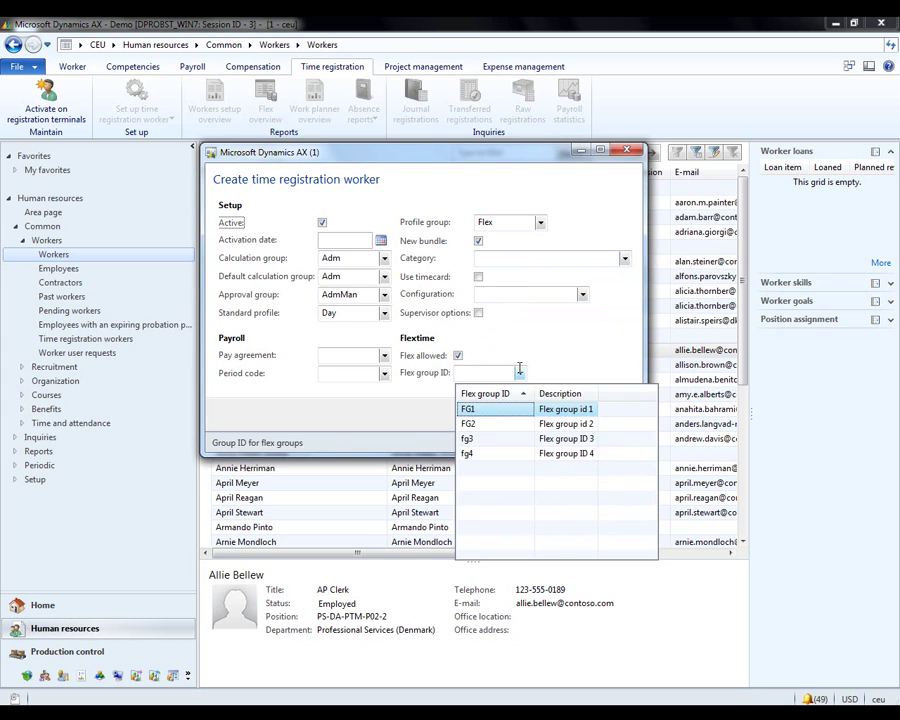
pyautogui.click(478, 410)
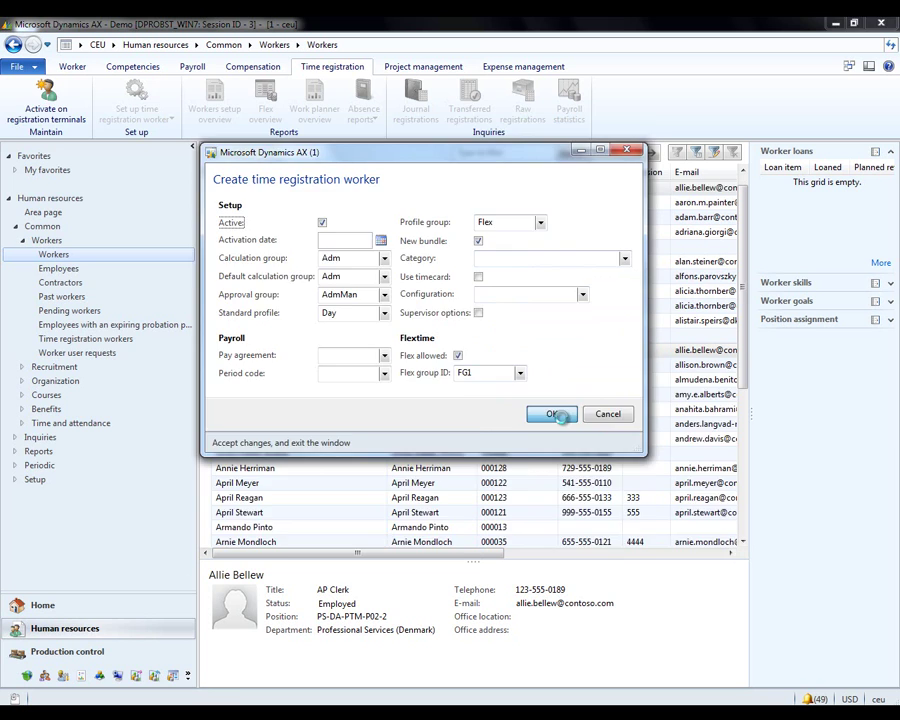
pyautogui.click(563, 416)
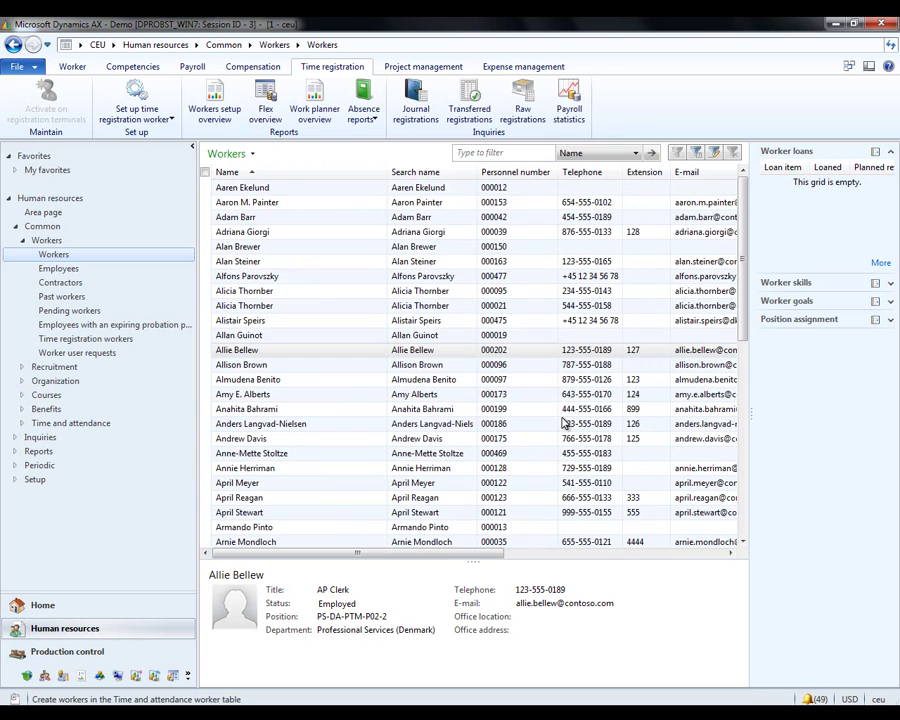
# Open the AP Clerk's worker record for editing at the time registration section of the employment details.
pyautogui.click(301, 352)
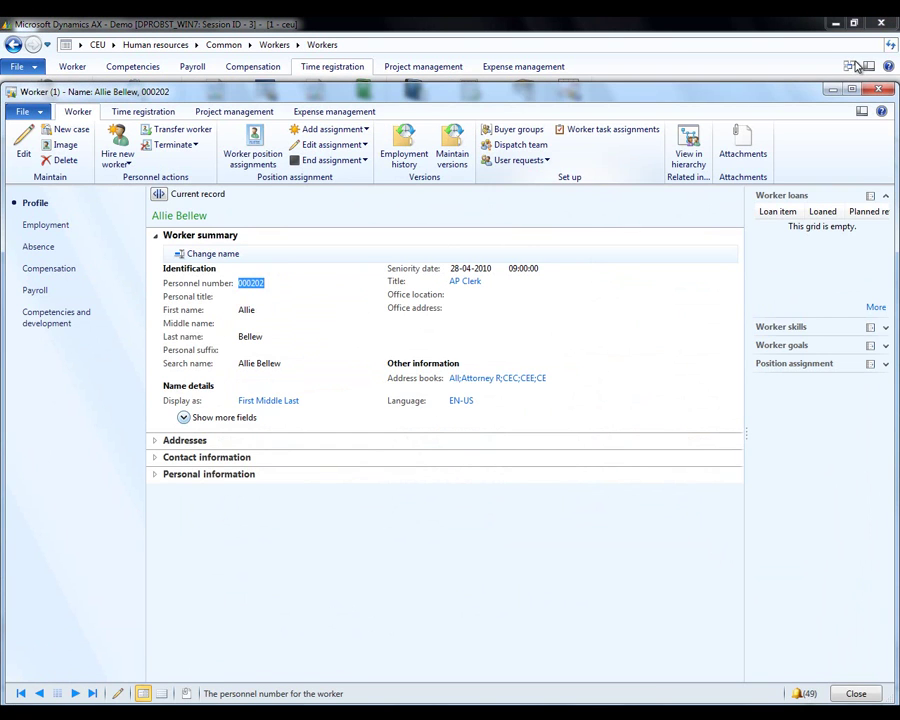
pyautogui.click(851, 89)
pyautogui.click(38, 154)
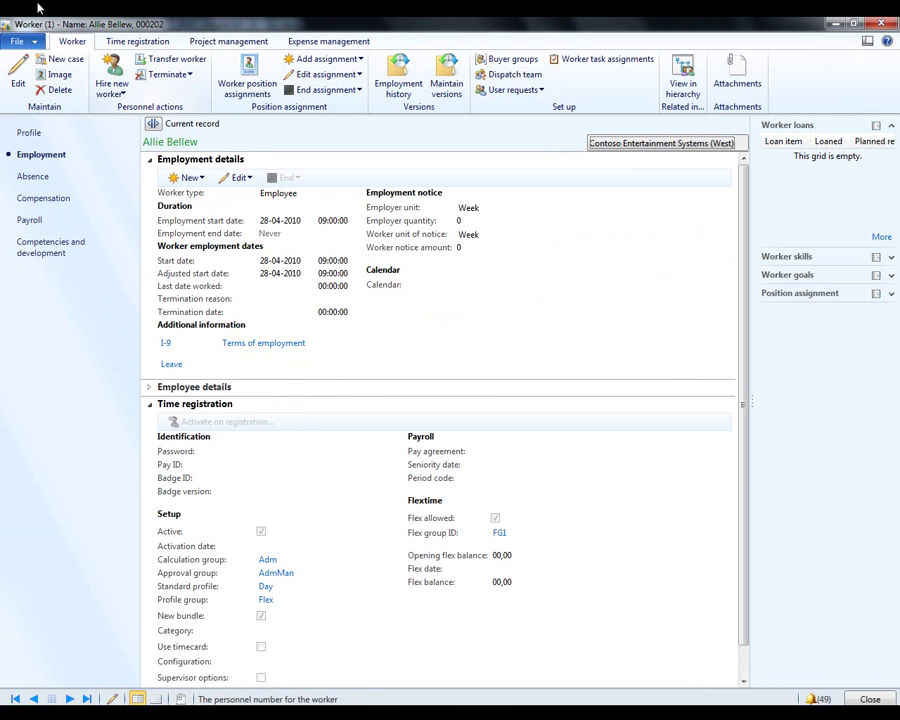
pyautogui.click(12, 70)
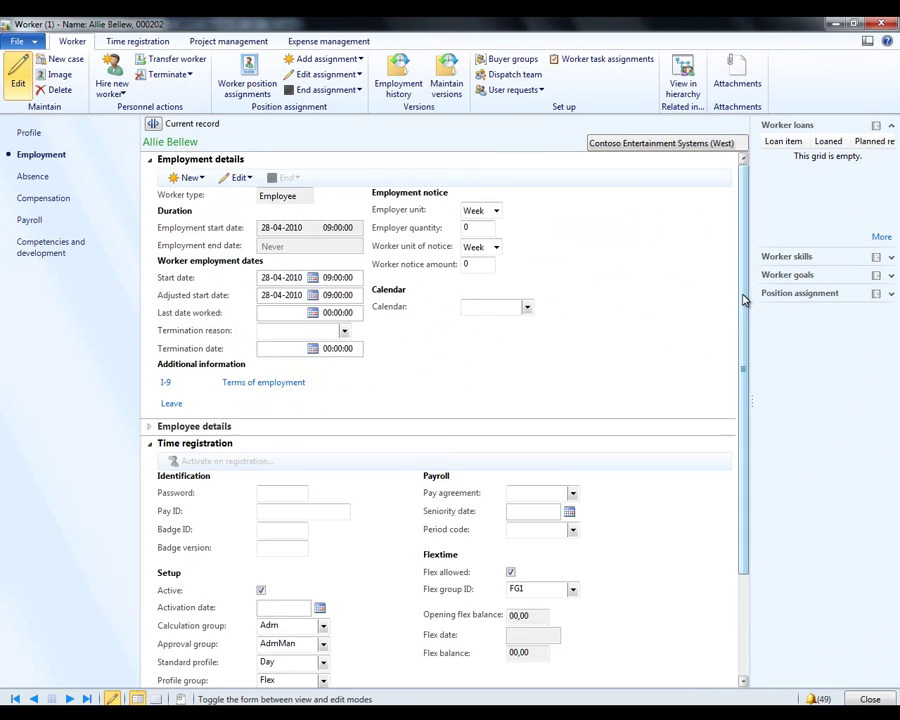
pyautogui.moveTo(743, 281); pyautogui.dragTo(742, 416)
# Enter the worker's badge ID in the time registration identification, leaving the password empty.
pyautogui.click(266, 361)
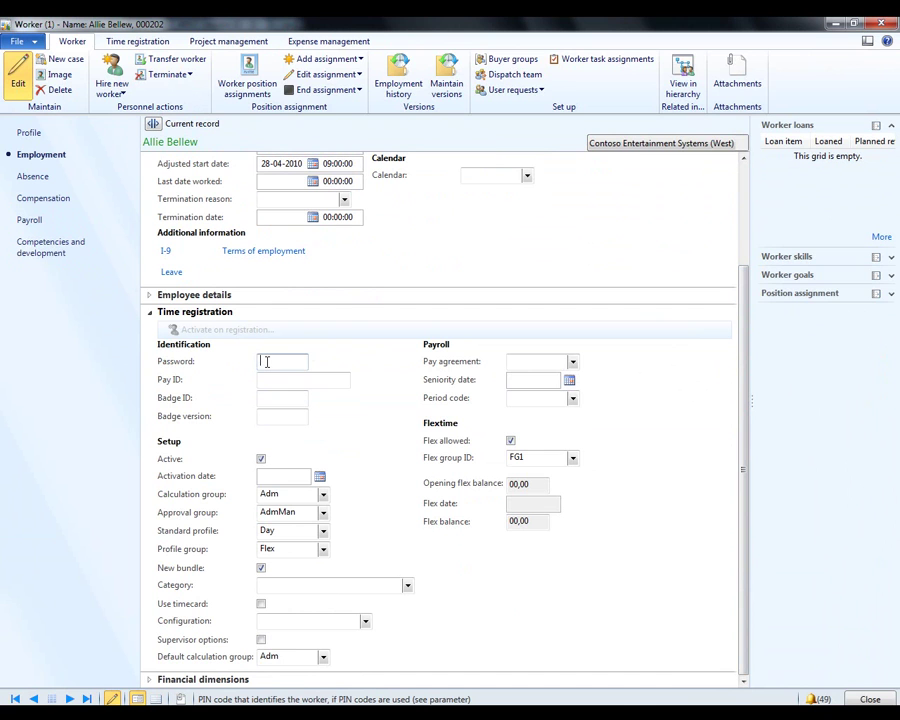
pyautogui.click(264, 398)
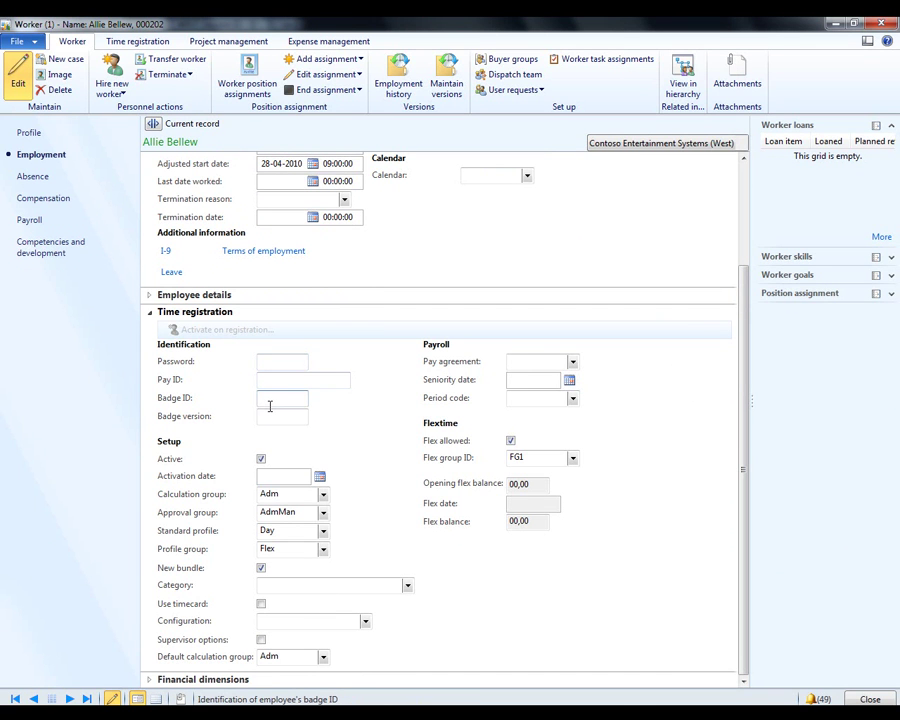
pyautogui.write('9999')
pyautogui.doubleClick(269, 404)
pyautogui.click(270, 360)
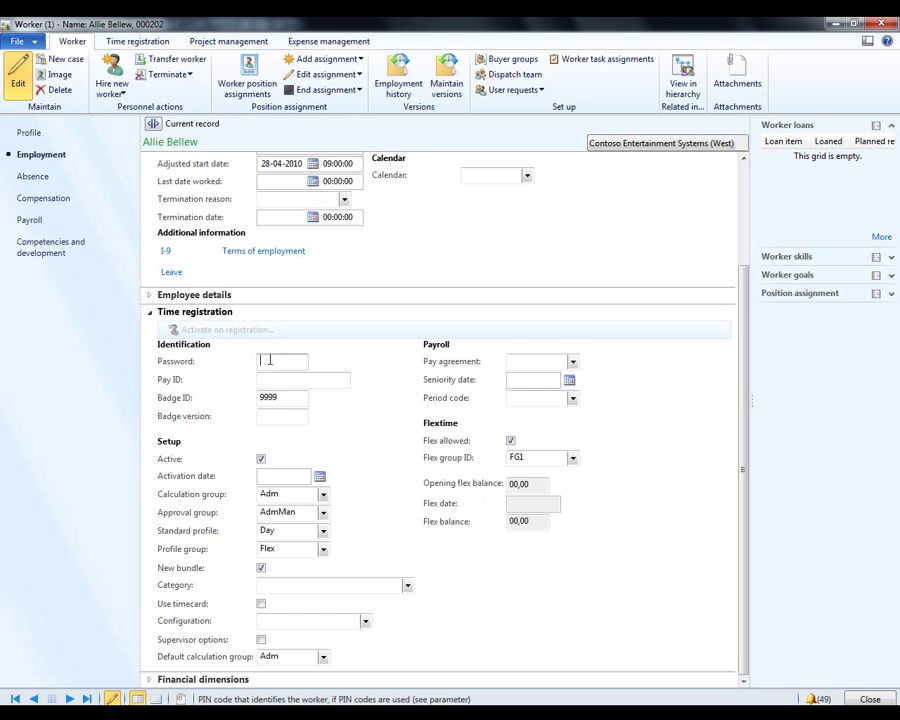
# Enable the use of the electronic timecard for the worker and close the worker record.
pyautogui.click(281, 476)
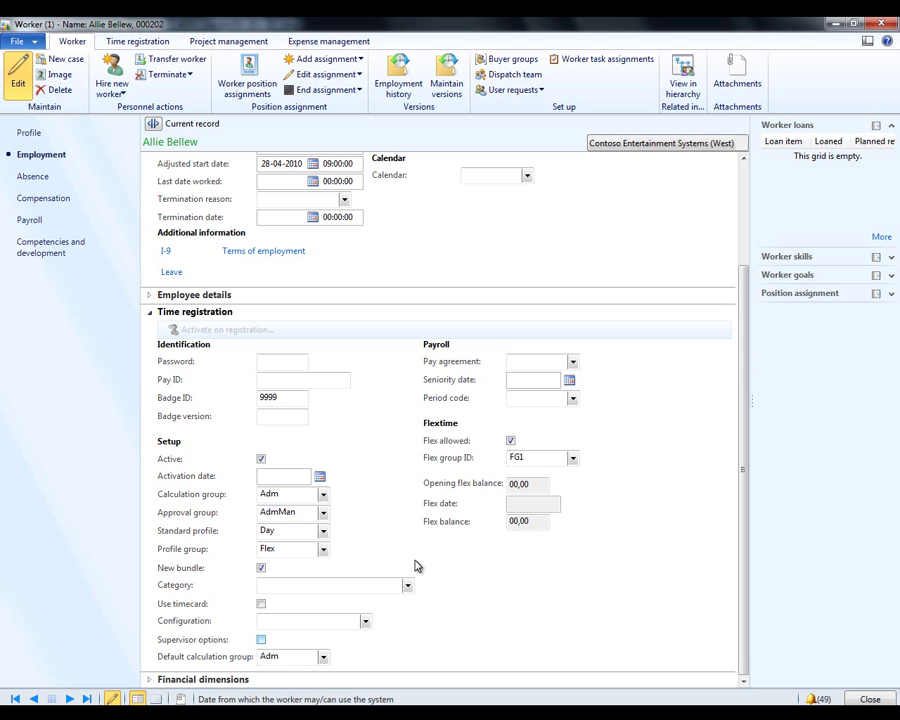
pyautogui.click(261, 603)
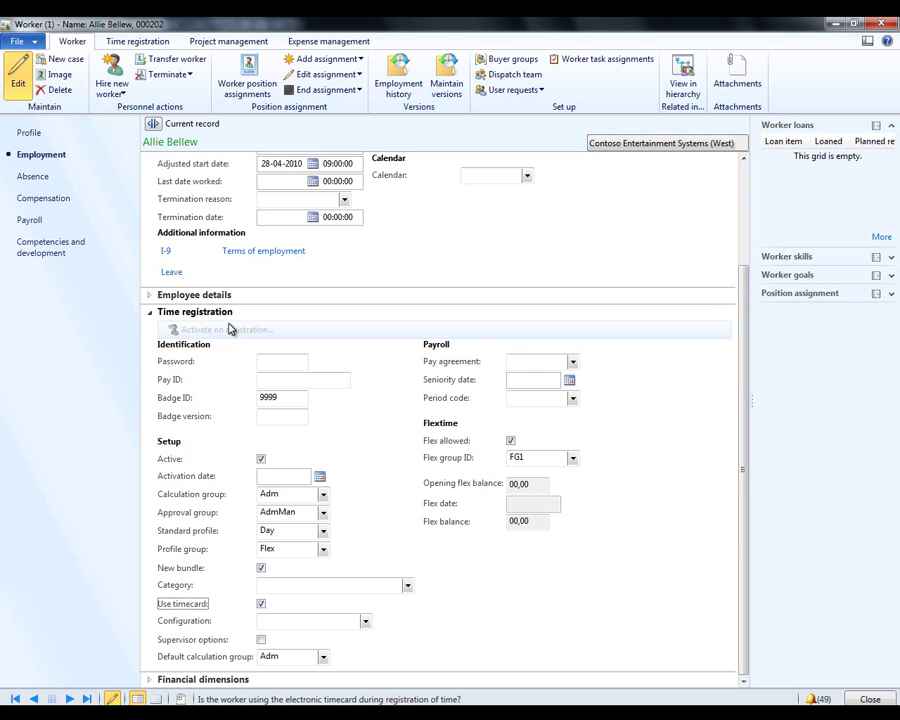
pyautogui.click(880, 20)
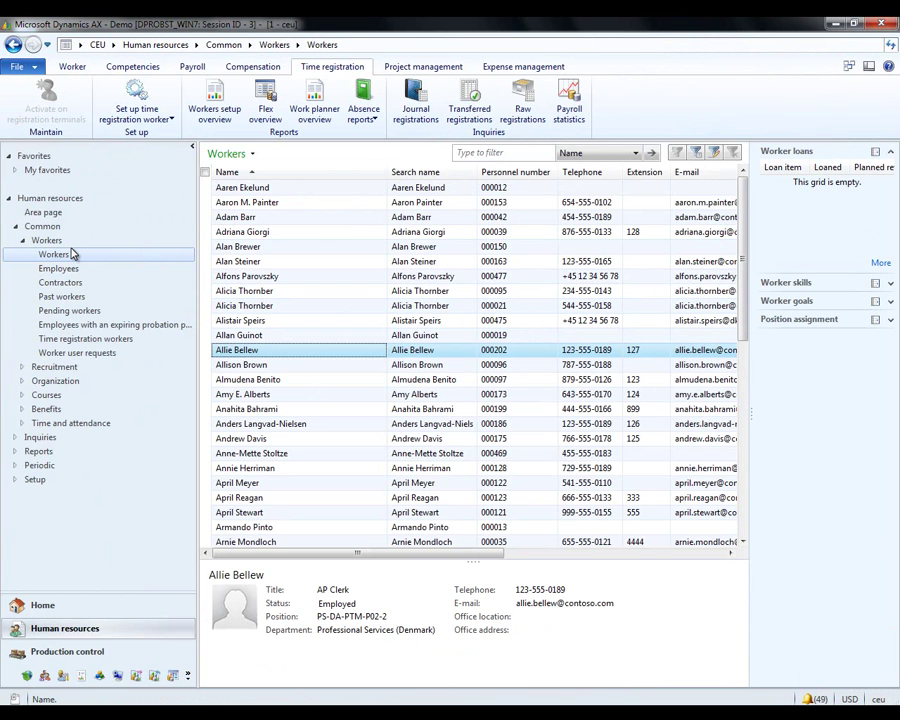
# Open the Worker ID card bar code report from the time and attendance reports.
pyautogui.click(40, 455)
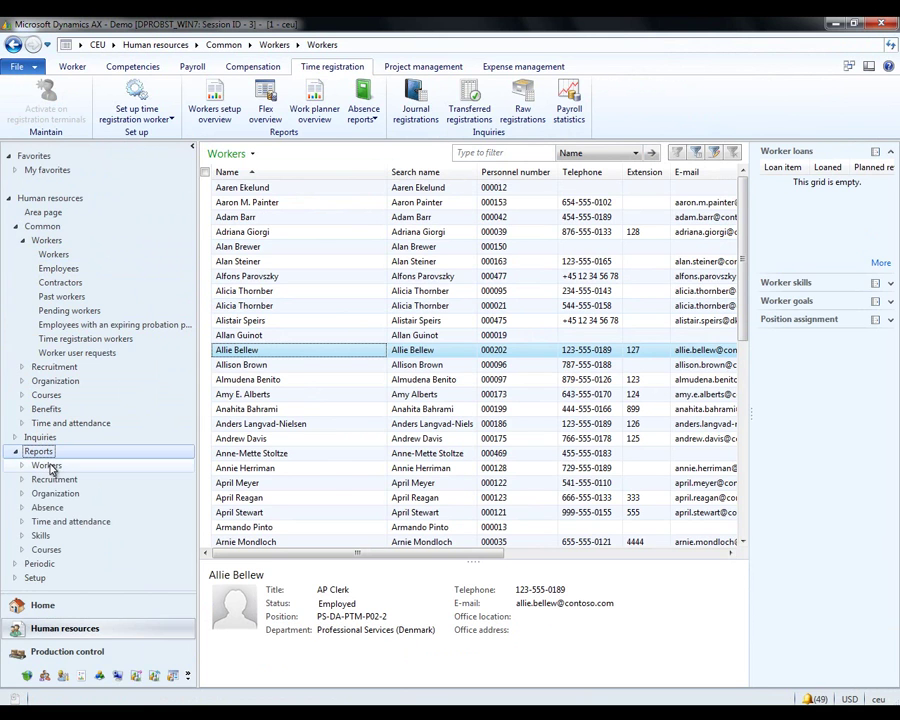
pyautogui.click(60, 523)
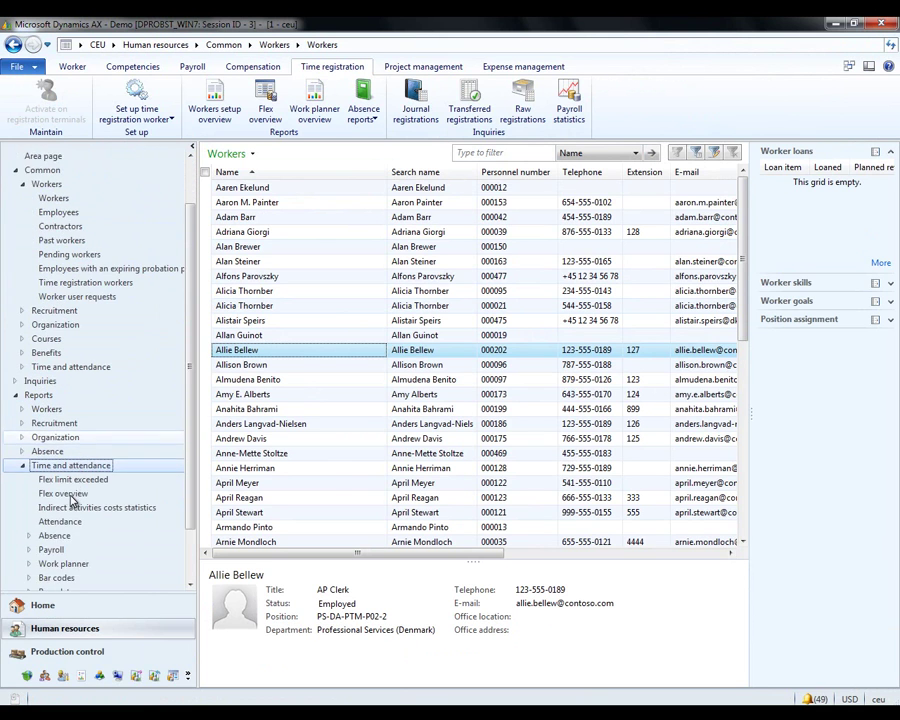
pyautogui.click(62, 512)
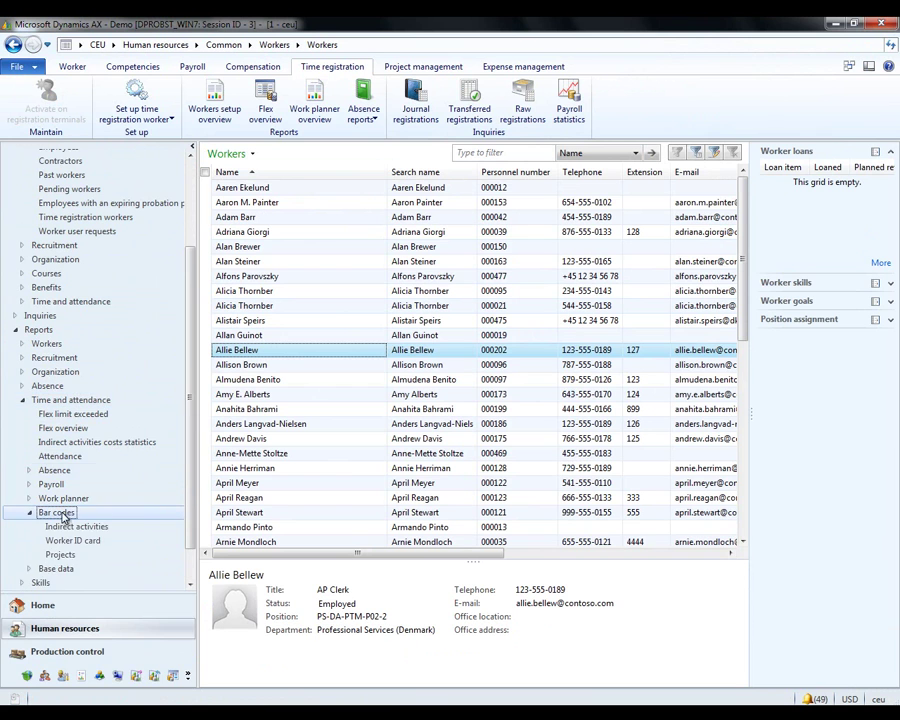
pyautogui.scroll(-1, 77, 468)
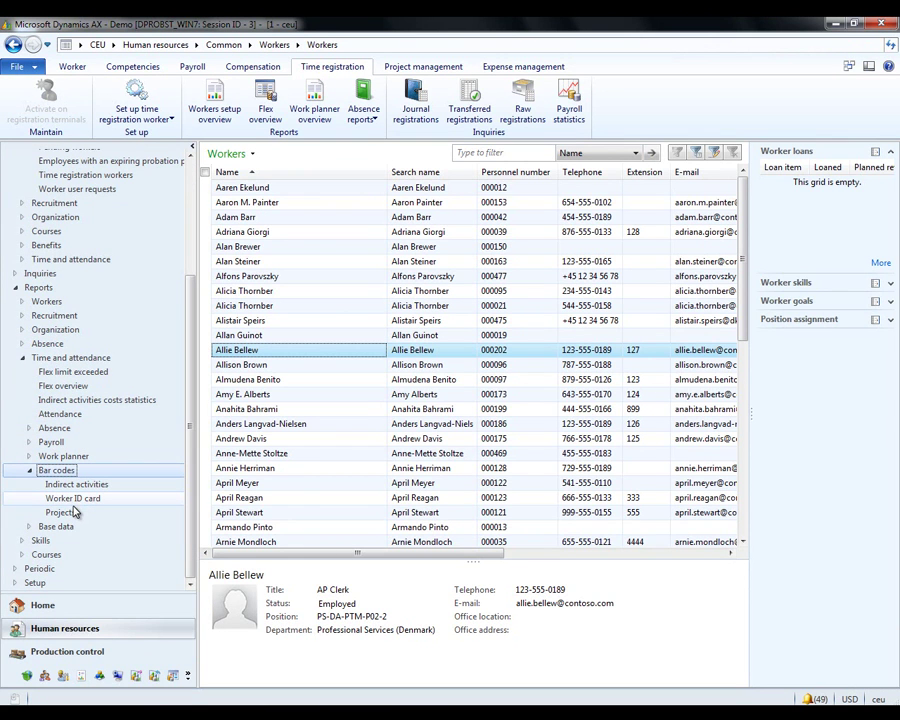
pyautogui.click(72, 502)
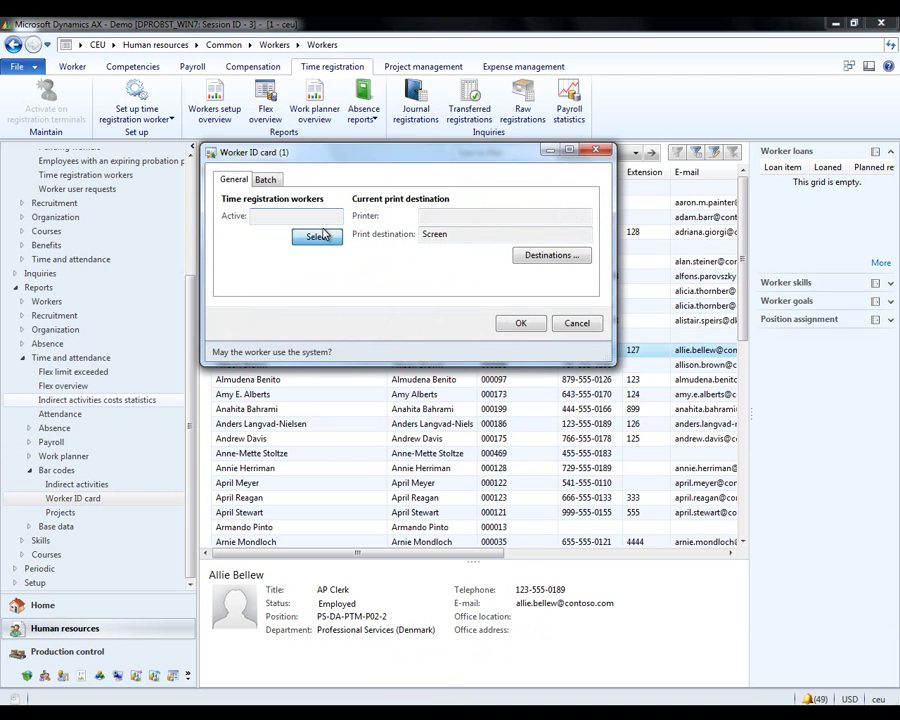
# Add a range on the Worker field of the Time registration workers table to the ID card report's query.
pyautogui.click(318, 236)
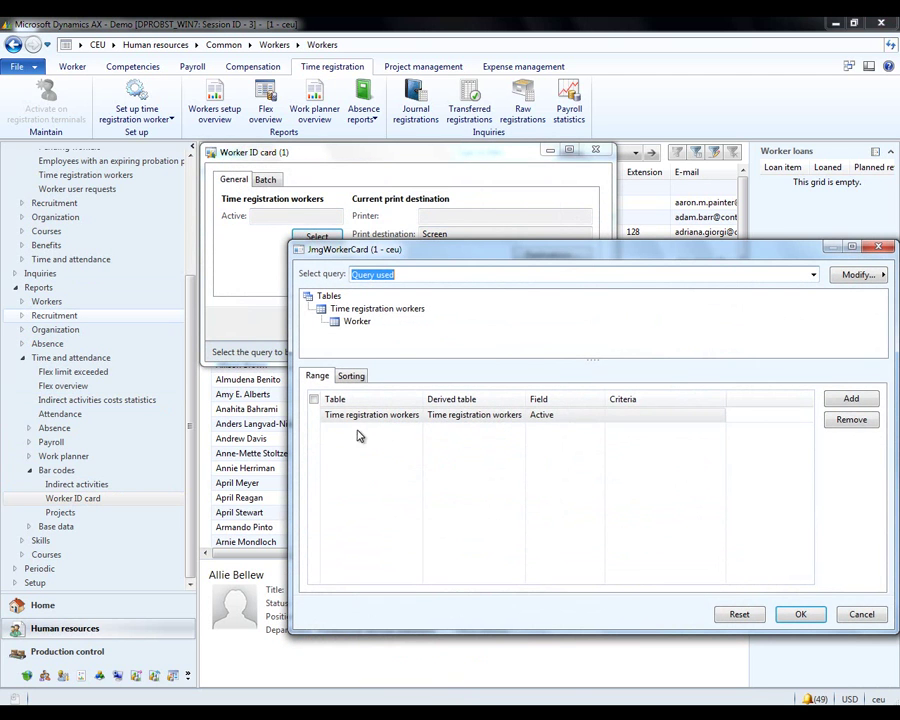
pyautogui.click(363, 414)
pyautogui.hotkey('ctrl', 'n')
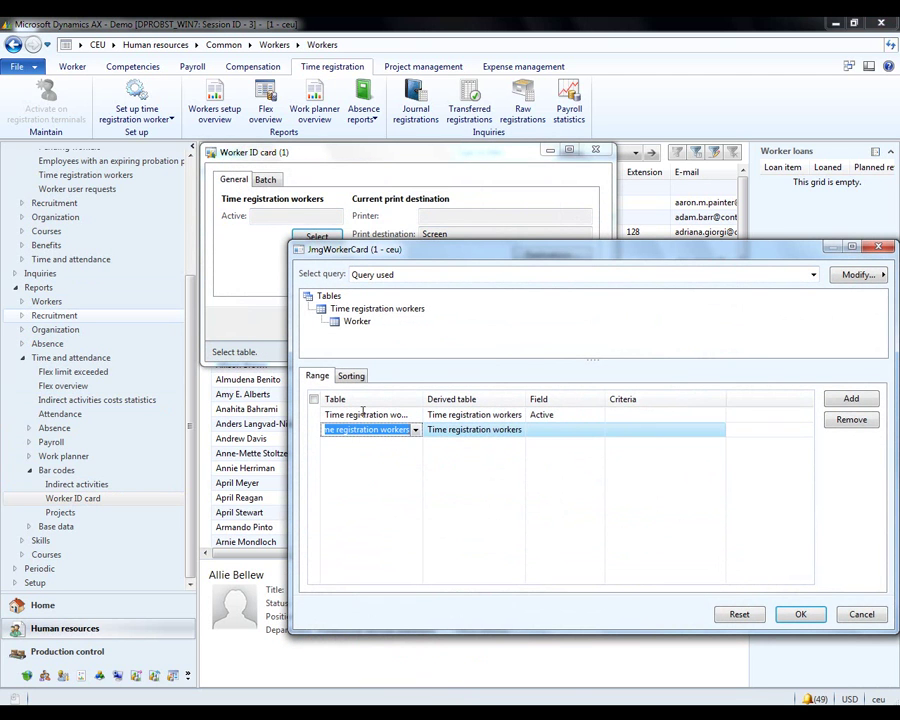
pyautogui.press('Tab')
pyautogui.press('Tab')
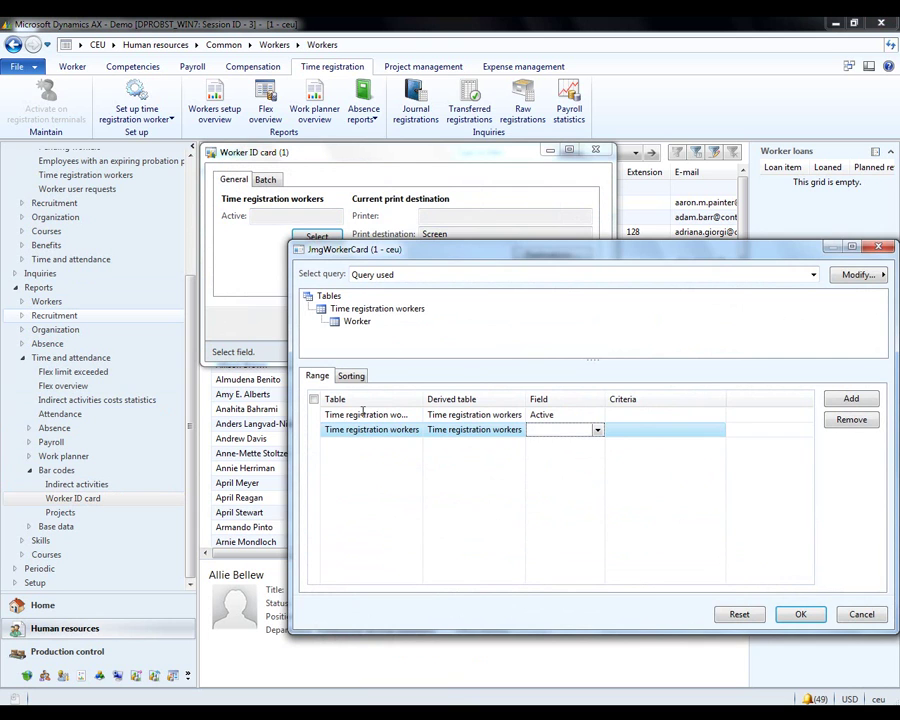
pyautogui.hotkey('alt', 'Down')
pyautogui.press('Down')
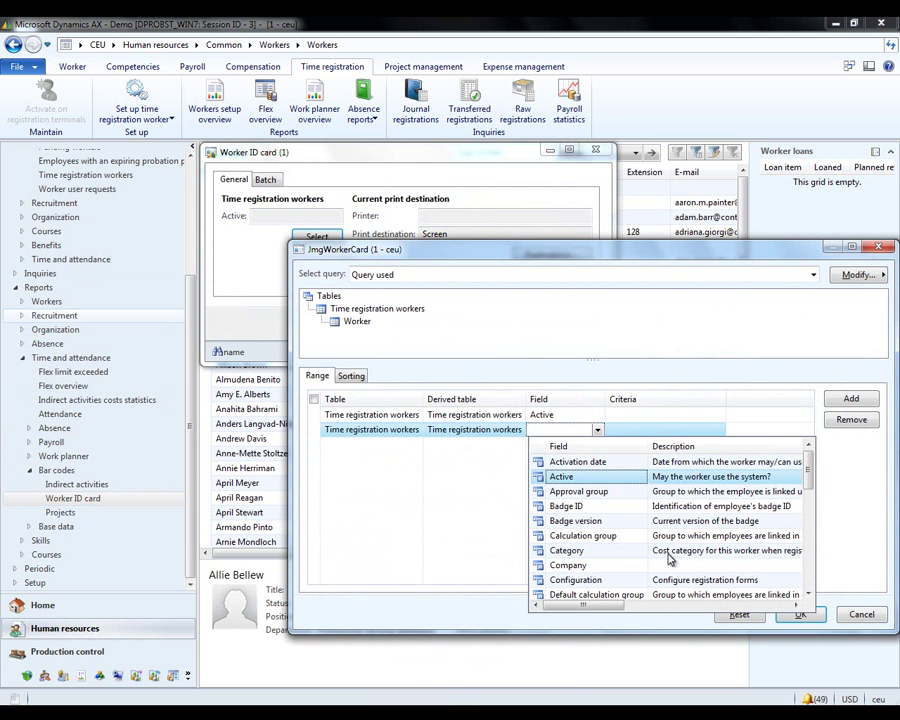
pyautogui.scroll(-5, 668, 557)
pyautogui.scroll(-3, 668, 557)
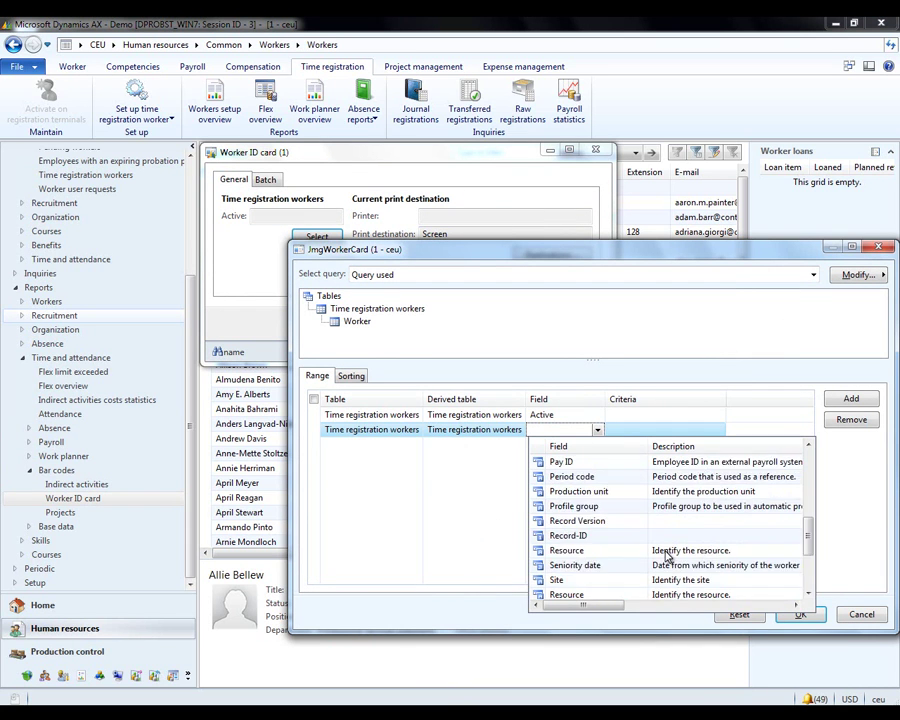
pyautogui.click(612, 569)
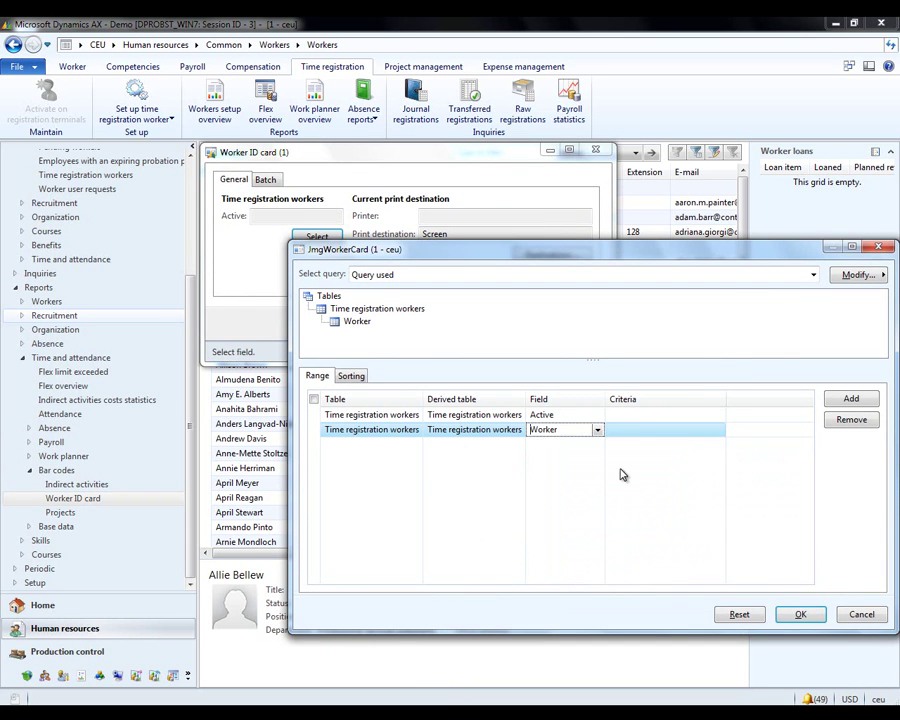
# Limit the Worker range to the AP Clerk, run the ID card report to the screen and close it.
pyautogui.click(636, 428)
pyautogui.click(712, 430)
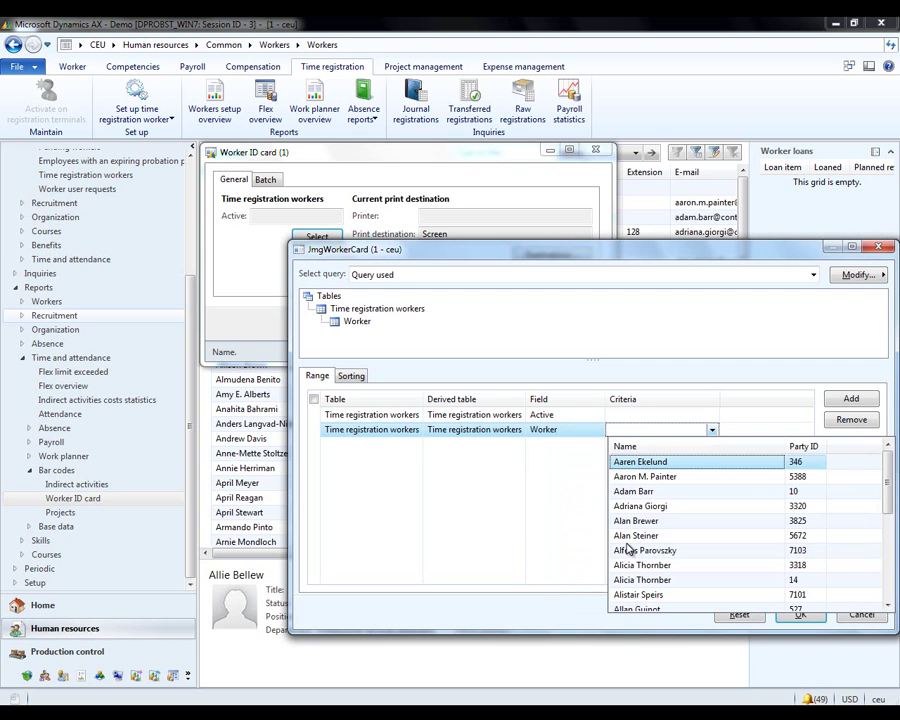
pyautogui.scroll(-1, 650, 553)
pyautogui.scroll(-1, 650, 553)
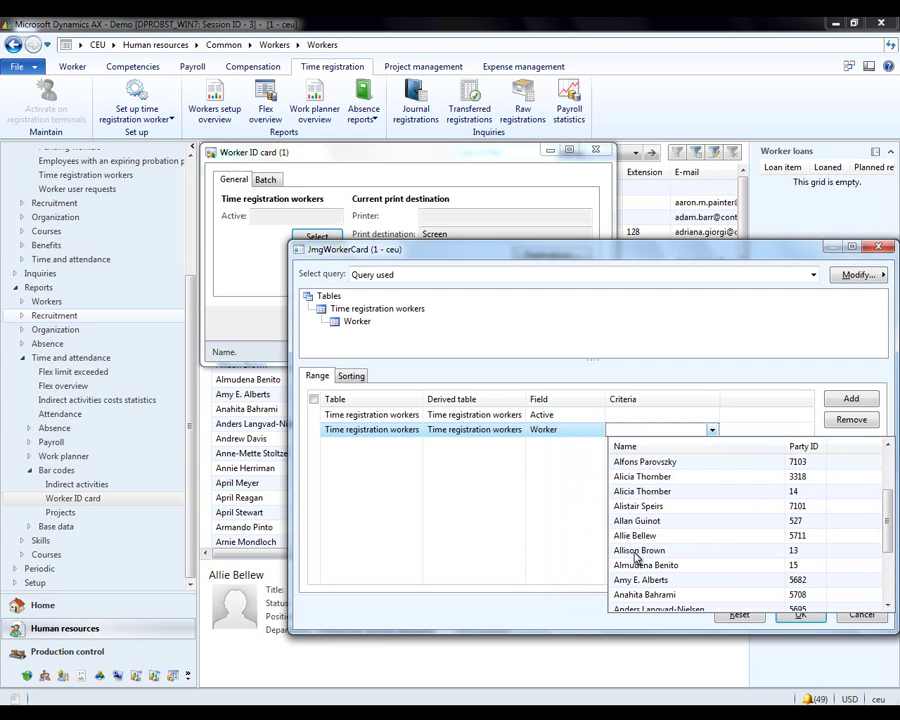
pyautogui.click(640, 590)
pyautogui.click(792, 617)
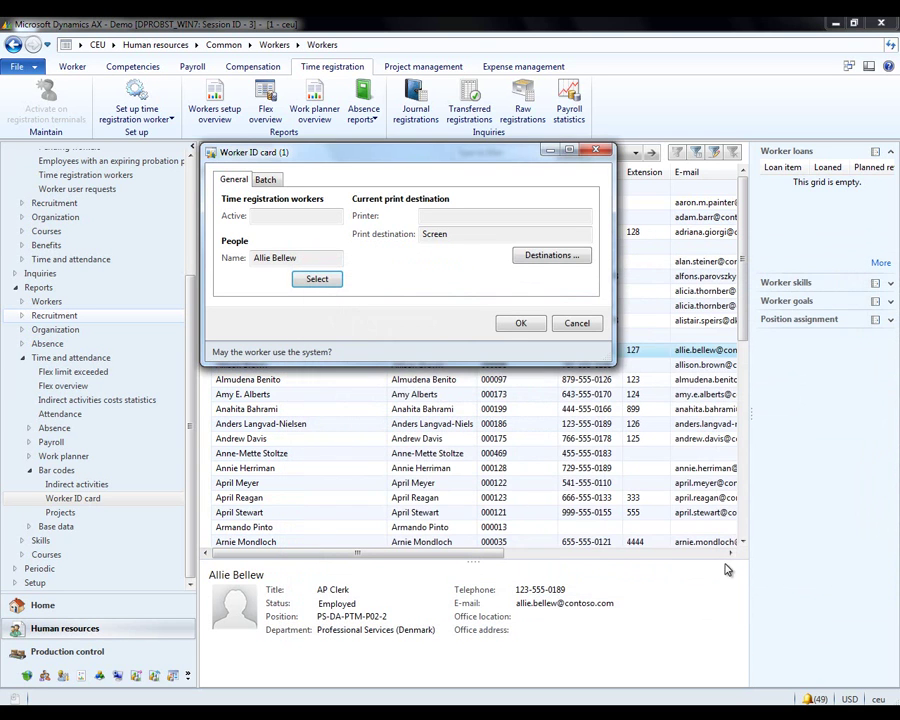
pyautogui.click(520, 327)
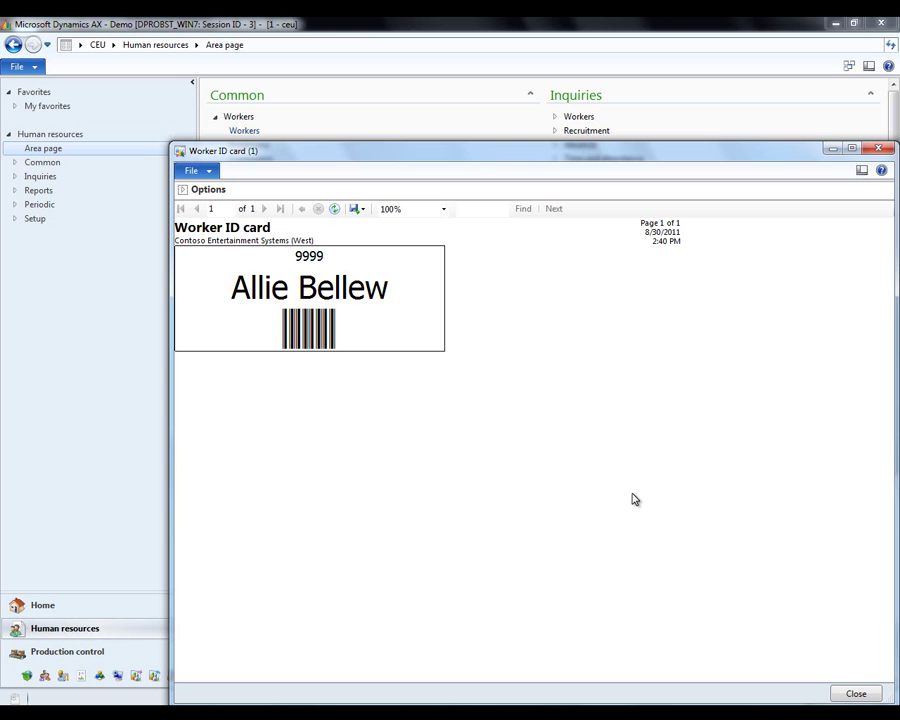
pyautogui.click(876, 148)
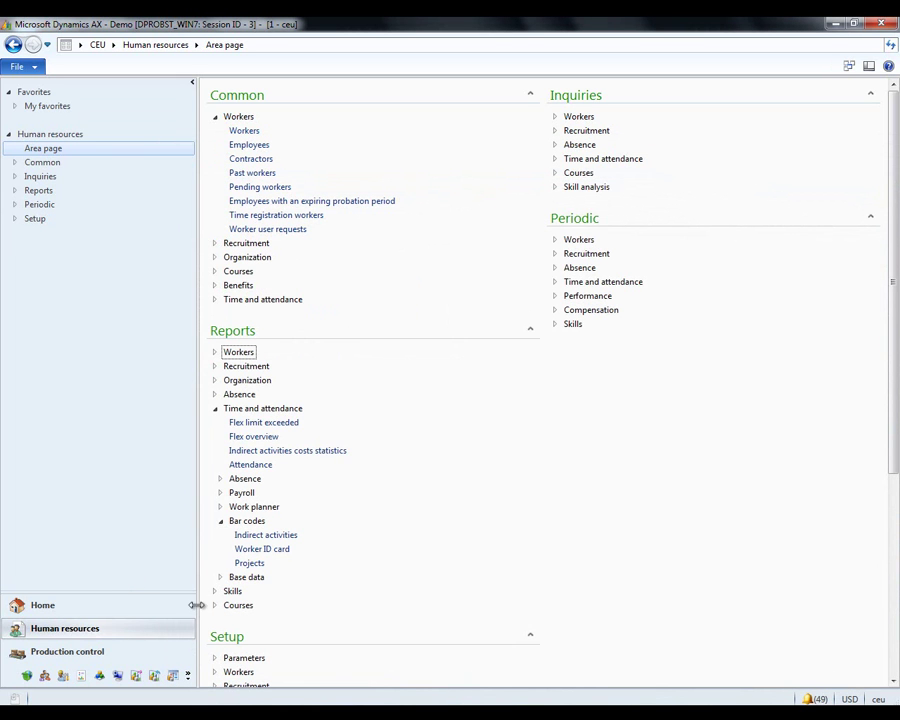
# Open the clock in/out punch clock from the Home area and log in with the worker's badge ID.
pyautogui.click(117, 625)
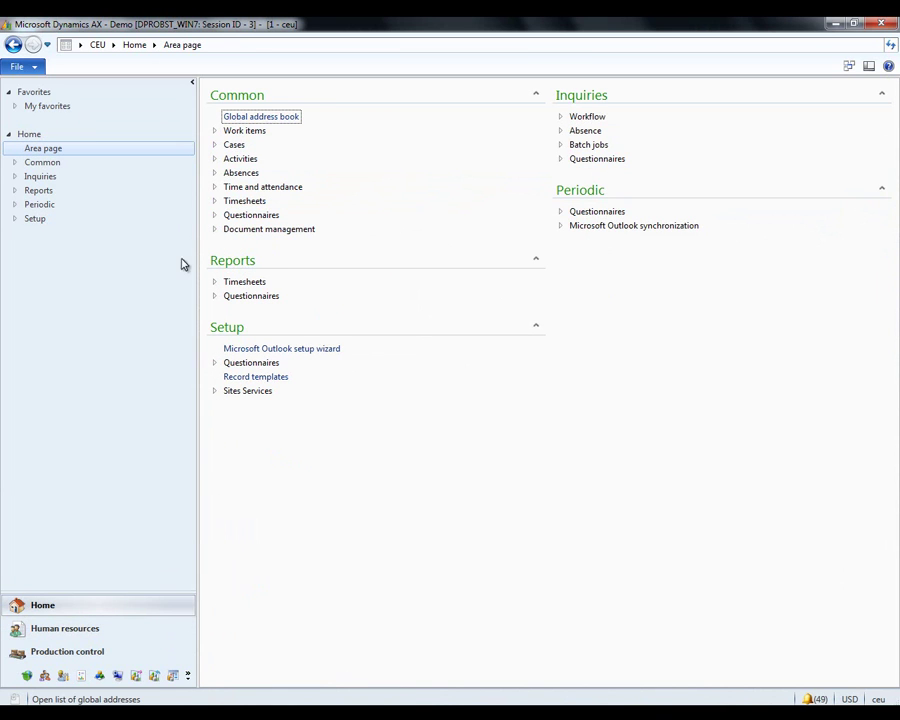
pyautogui.click(215, 186)
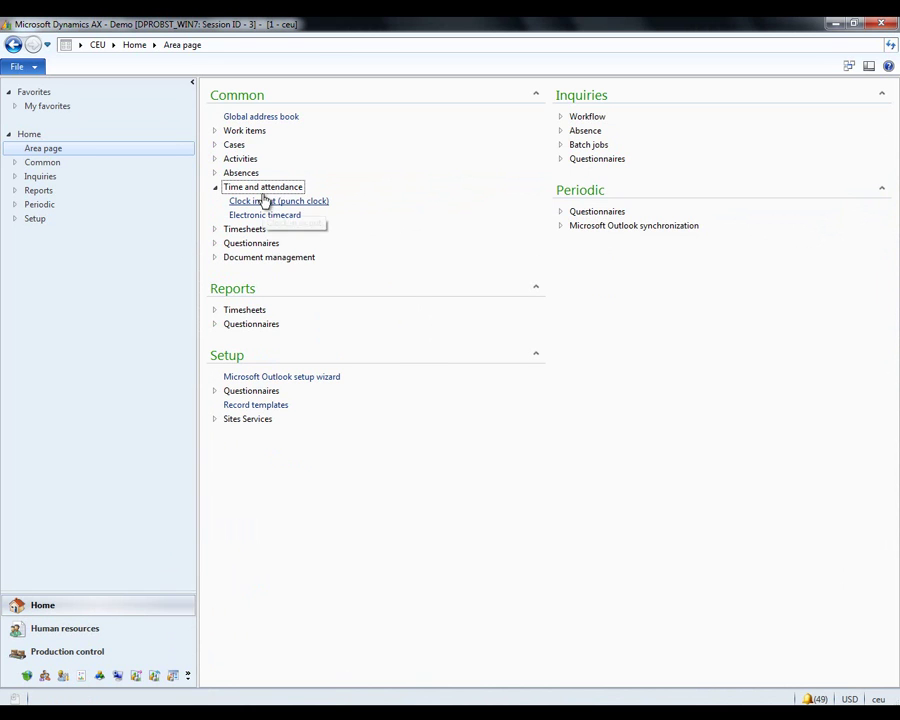
pyautogui.click(262, 199)
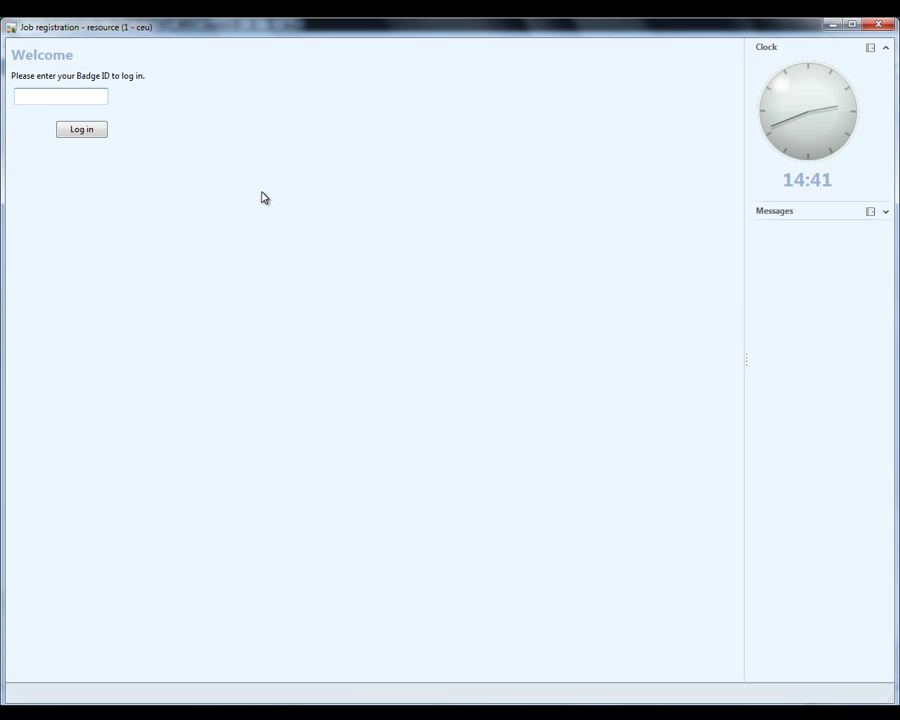
pyautogui.write('9999')
pyautogui.click(89, 128)
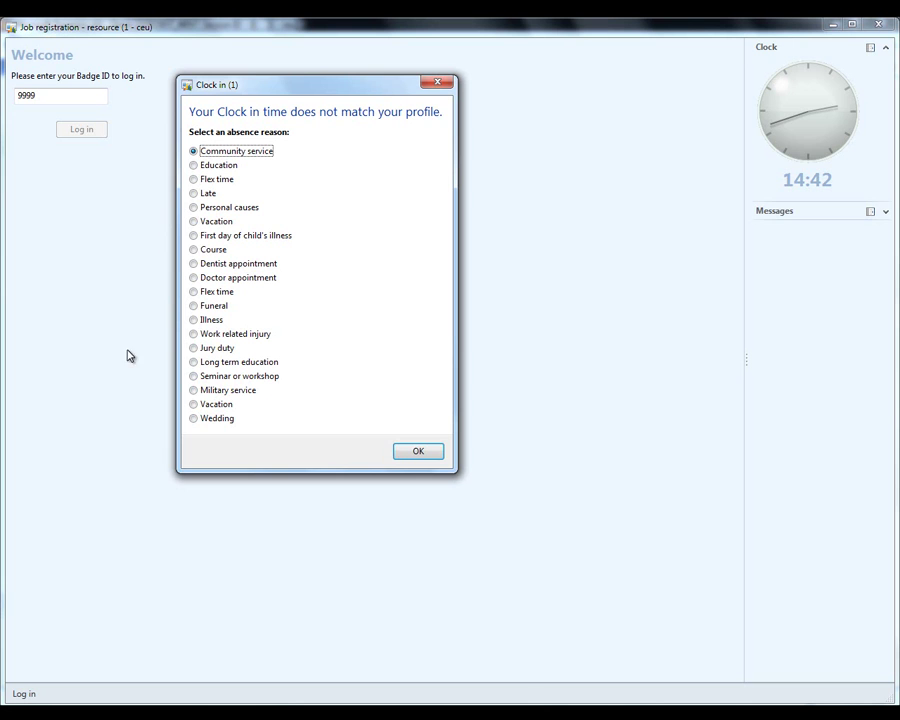
# Clock in the worker with Personal causes as the absence reason and acknowledge the registration.
pyautogui.click(194, 207)
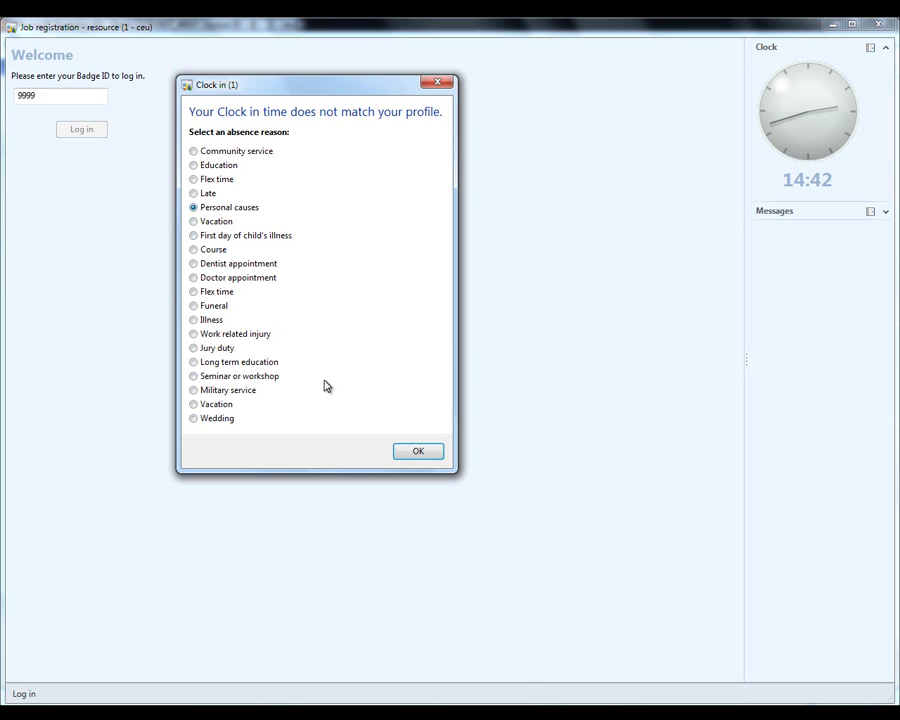
pyautogui.click(416, 458)
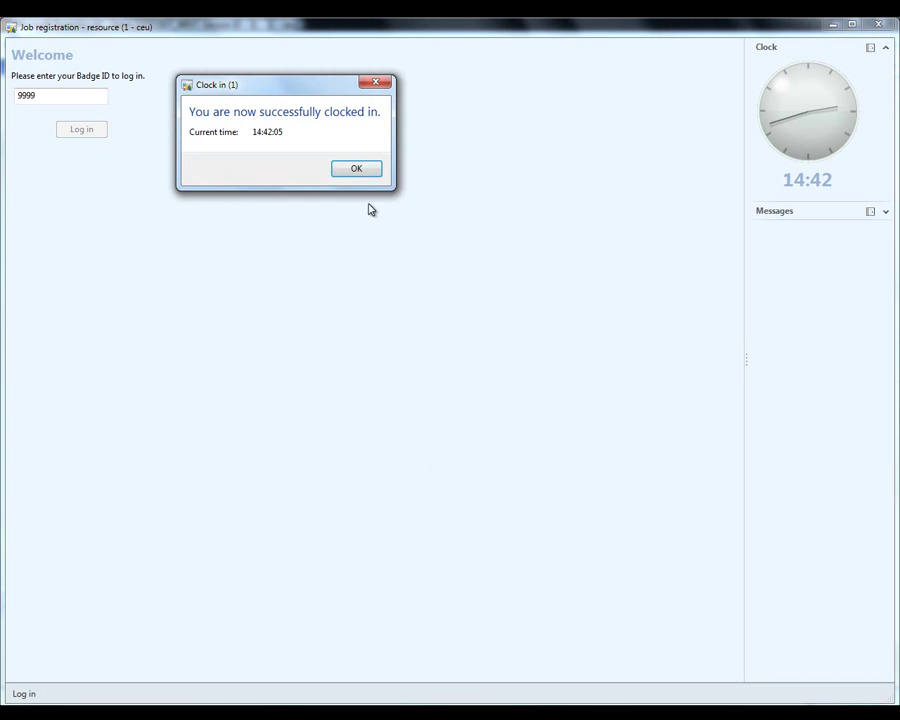
pyautogui.click(357, 167)
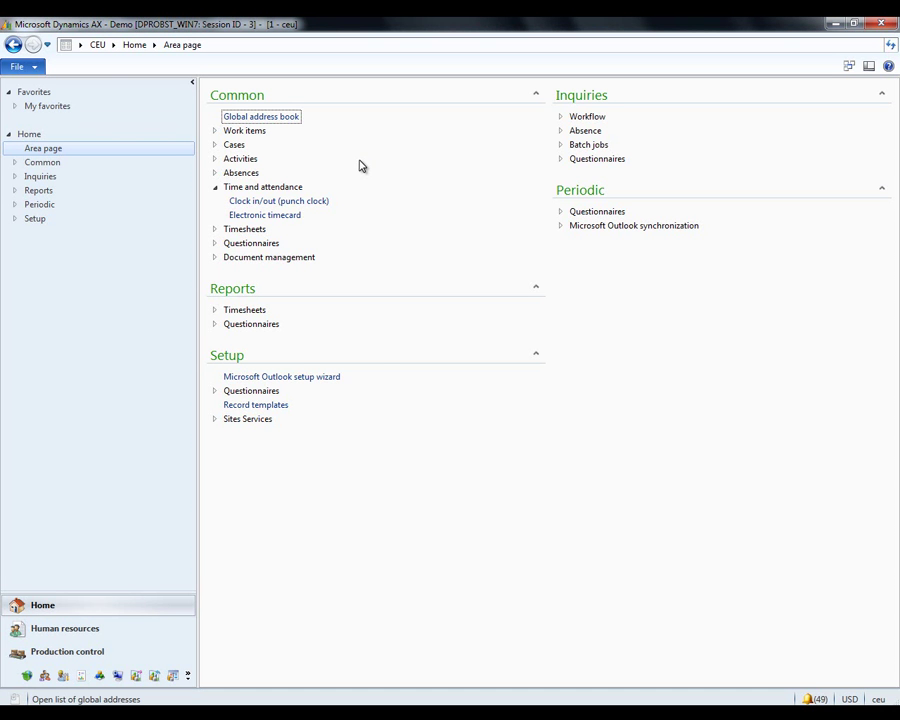
# Open the Attendance inquiry in Human resources for the Adm calculation group and select the AP Clerk's clock-in row.
pyautogui.click(60, 640)
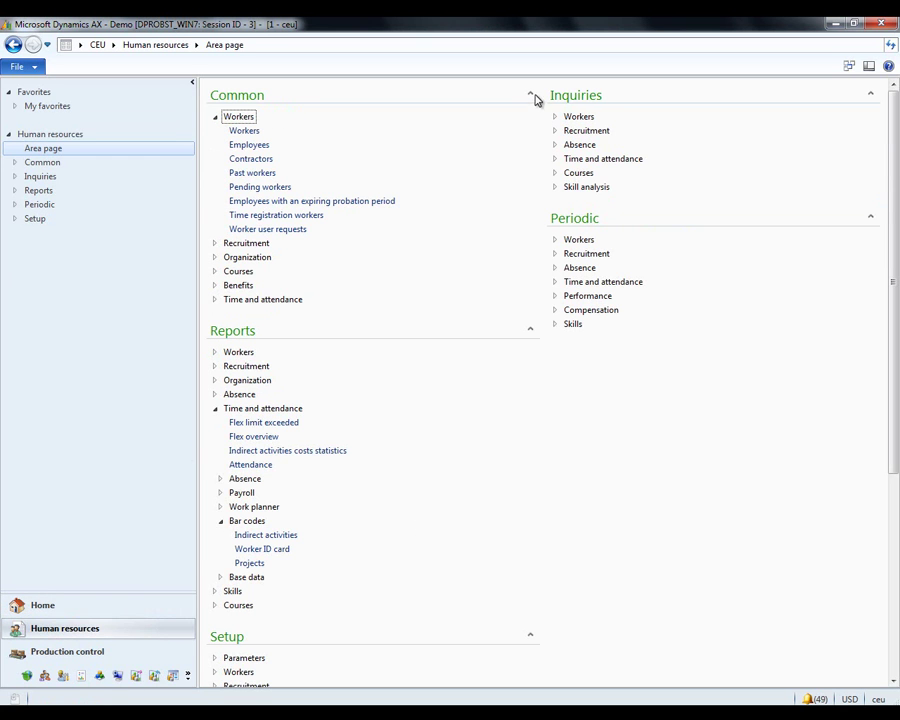
pyautogui.click(555, 157)
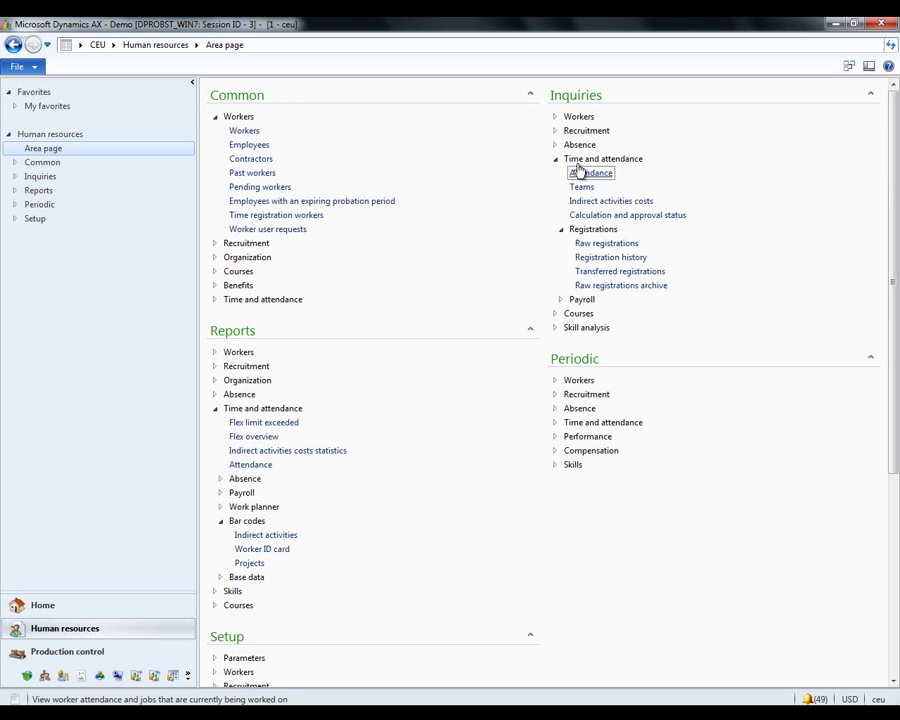
pyautogui.click(578, 173)
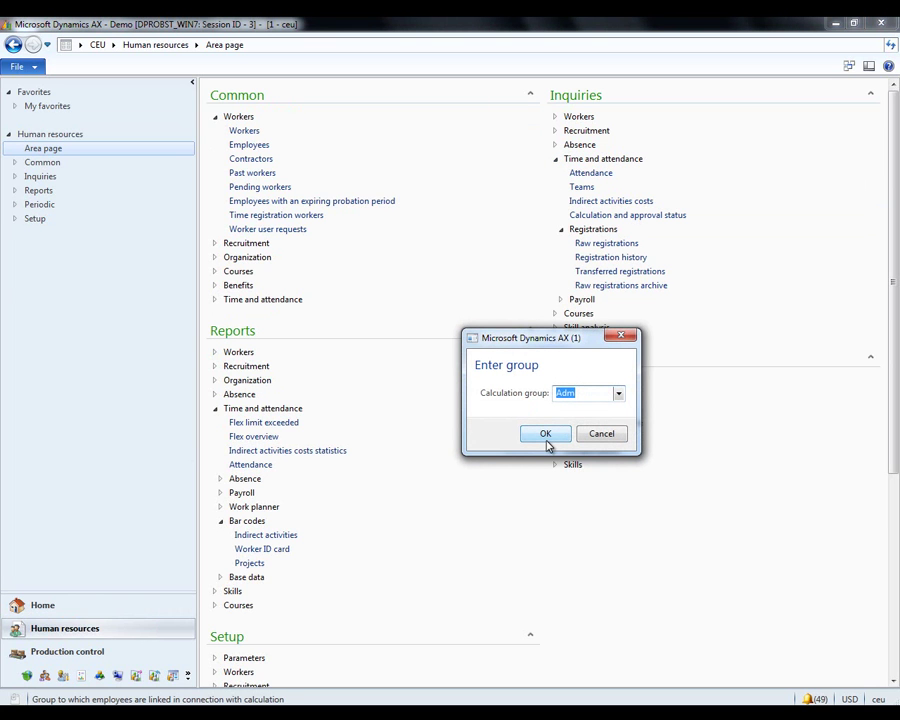
pyautogui.click(546, 444)
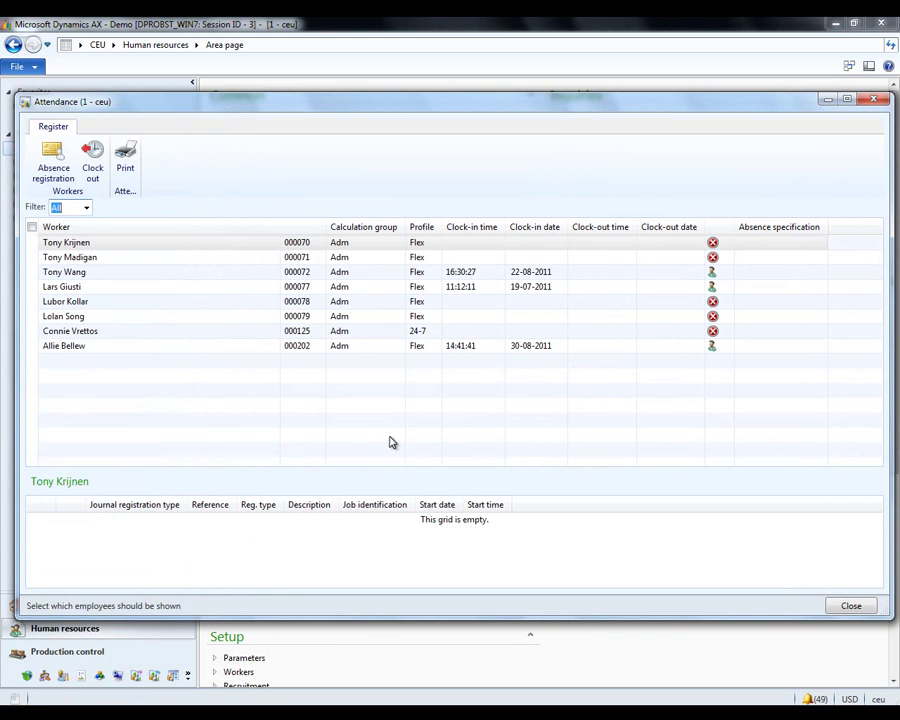
pyautogui.click(322, 347)
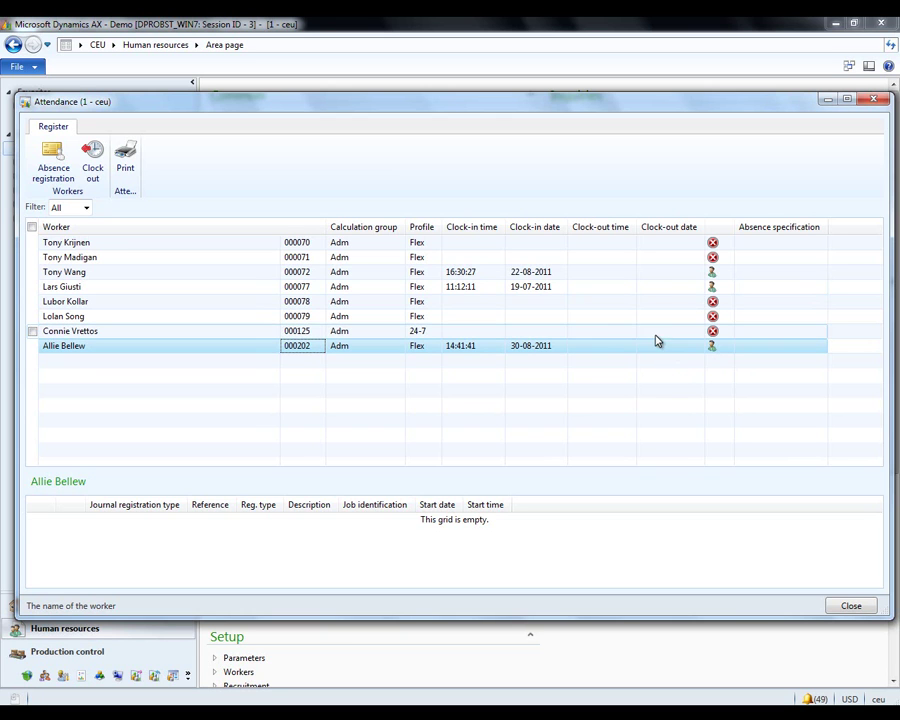
# Open an absence registration for the worker with the 24-7 profile and go through its start and end date/time.
pyautogui.click(107, 334)
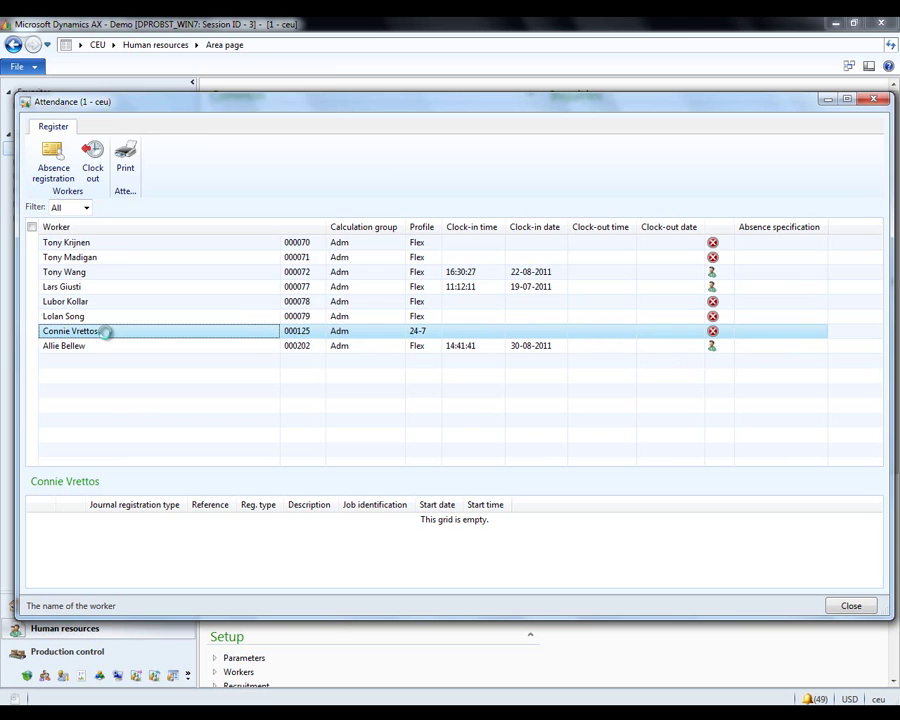
pyautogui.moveTo(107, 337)
pyautogui.click(55, 155)
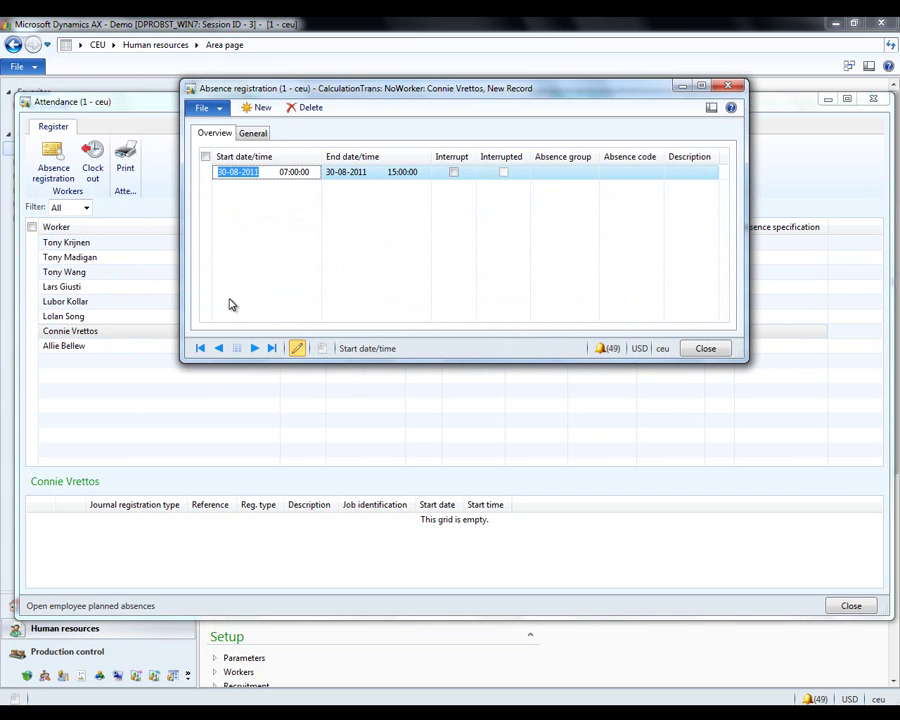
pyautogui.press('Tab')
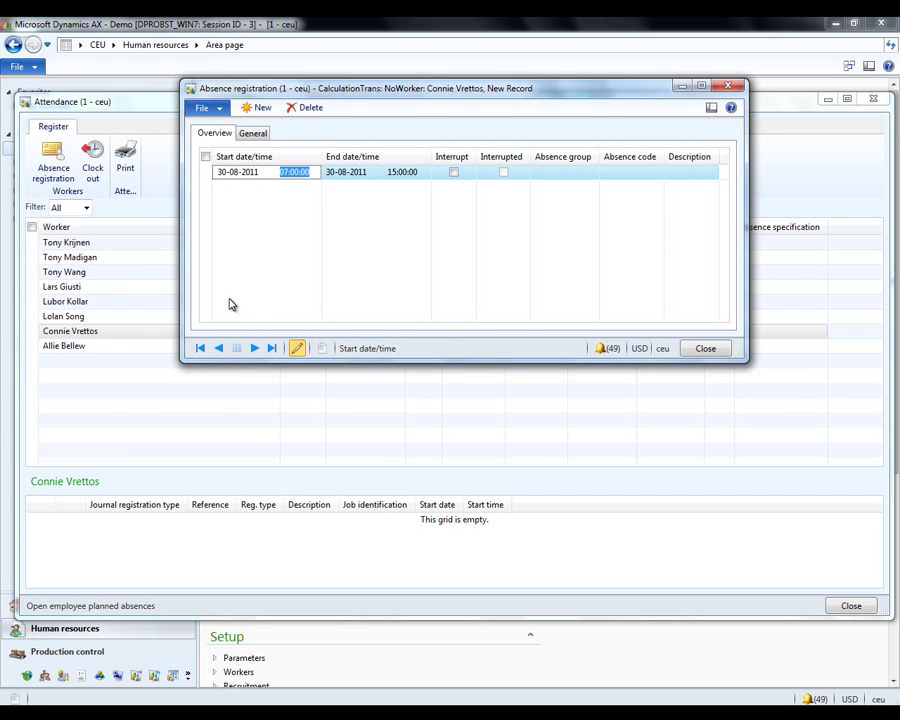
pyautogui.press('Tab')
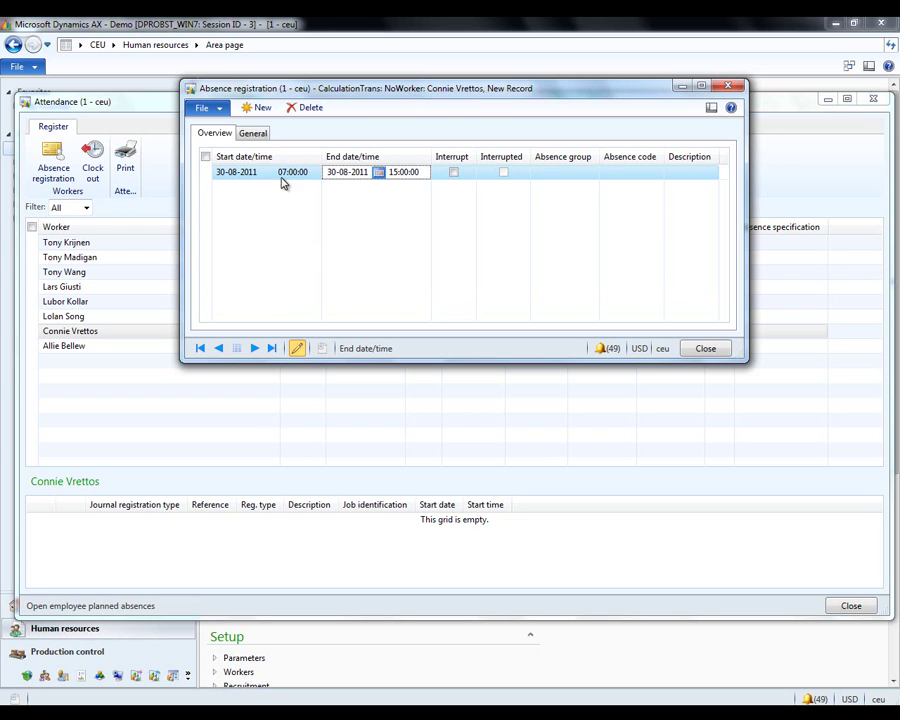
# Enable Interrupt on the absence, set its absence code to Family and close the absence and attendance forms.
pyautogui.click(456, 172)
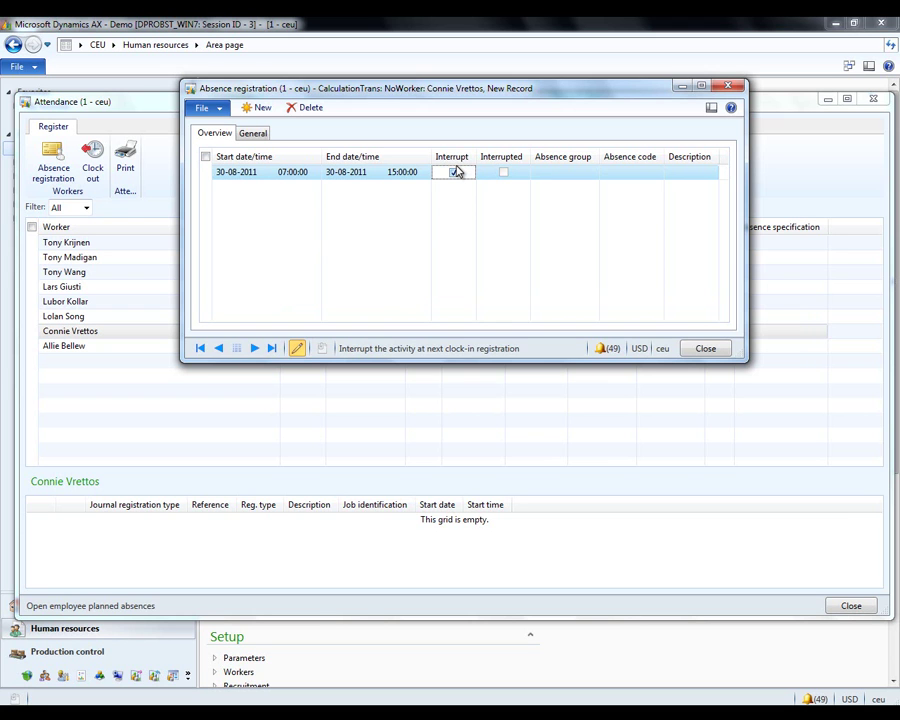
pyautogui.click(620, 172)
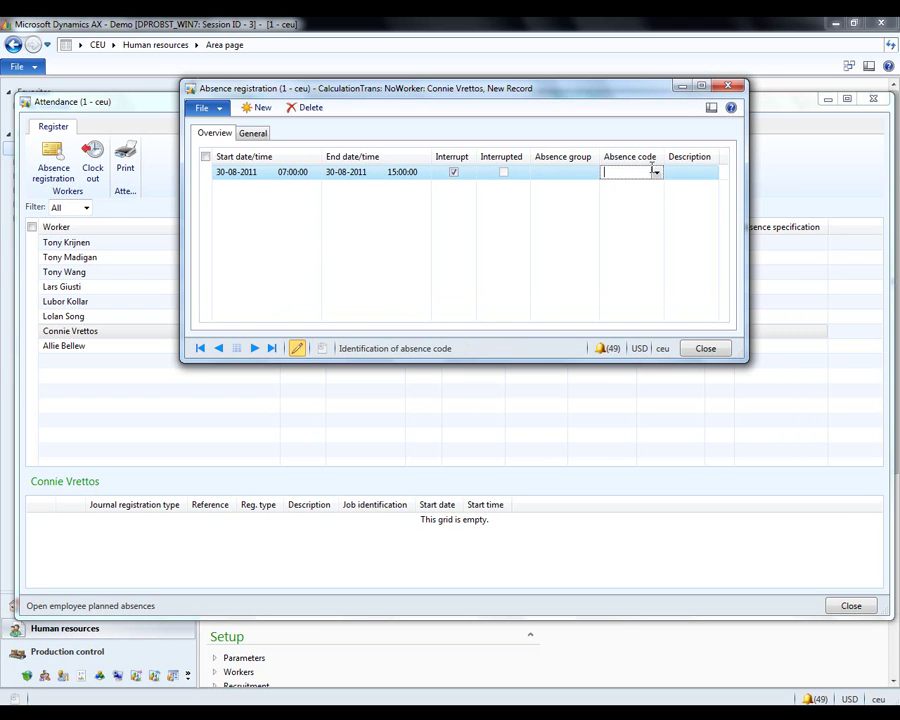
pyautogui.click(657, 172)
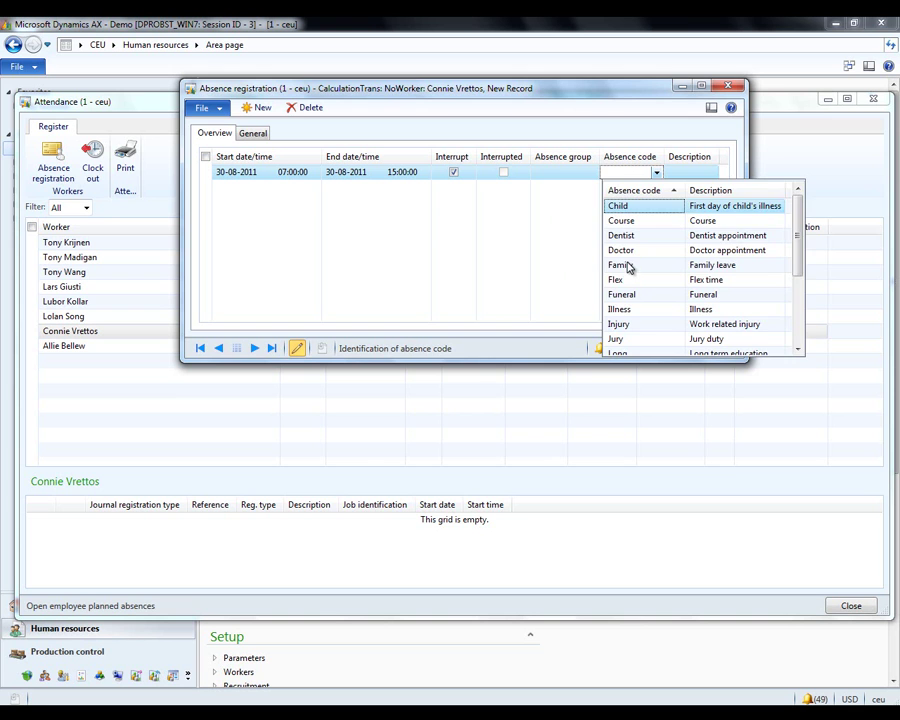
pyautogui.click(630, 266)
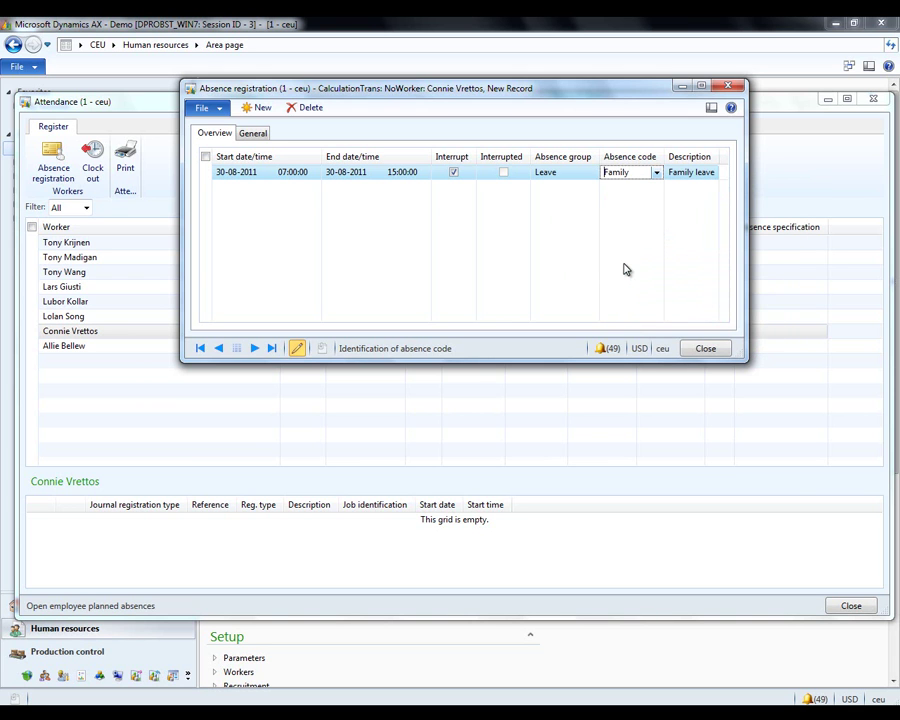
pyautogui.click(704, 348)
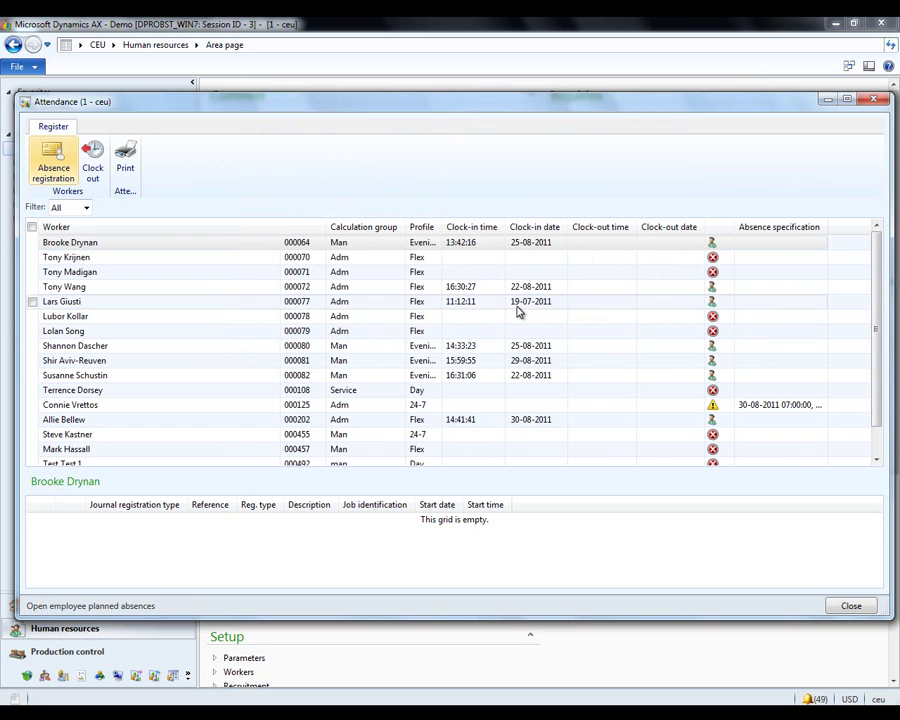
pyautogui.press('Escape')
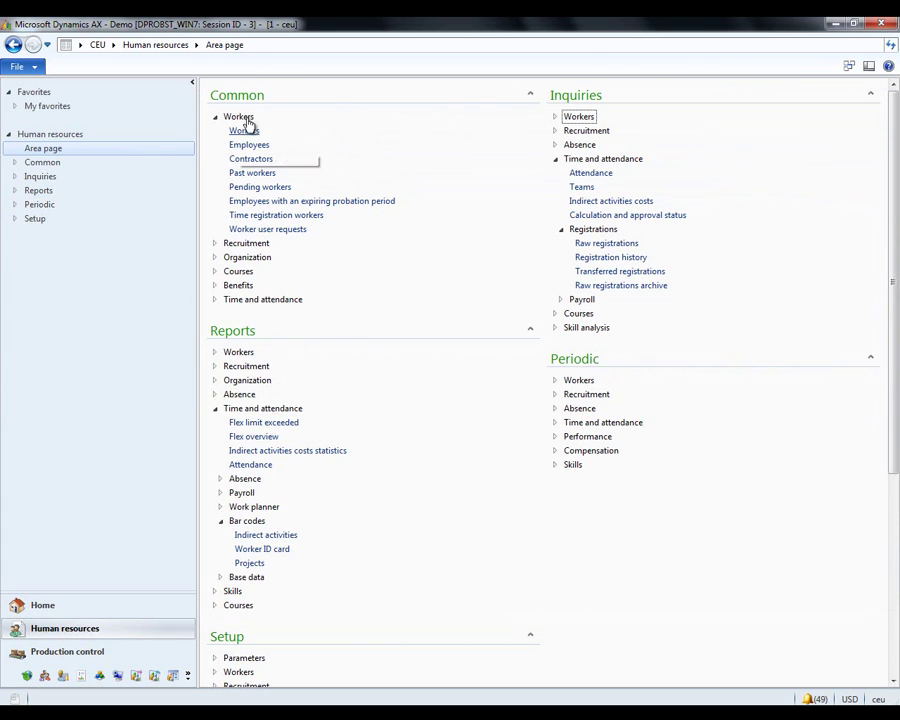
# Open the AP Clerk's record from the Workers list and make its employment details editable.
pyautogui.click(246, 128)
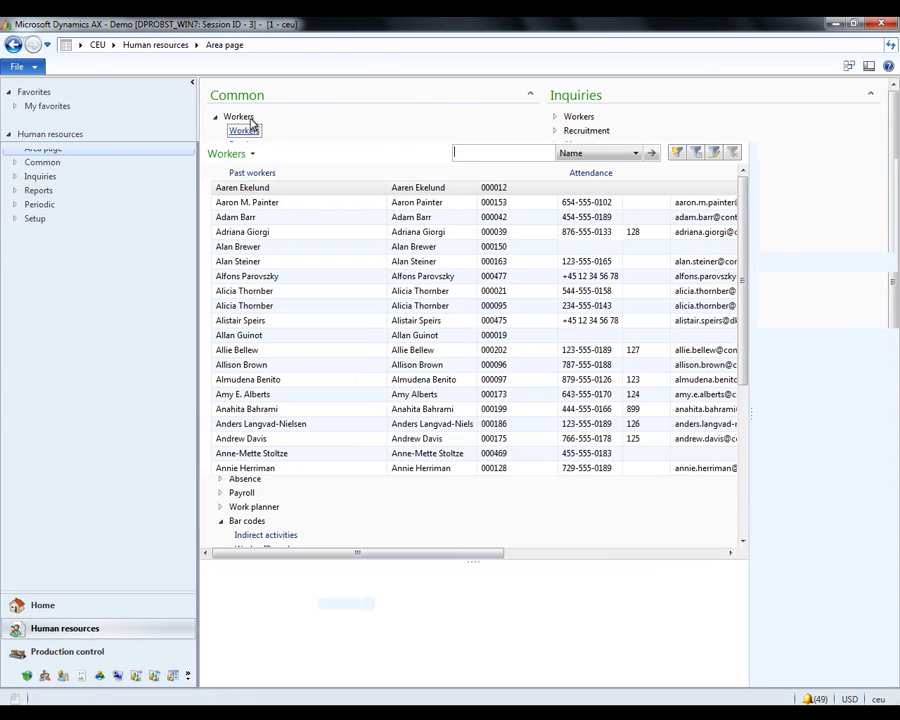
pyautogui.click(222, 349)
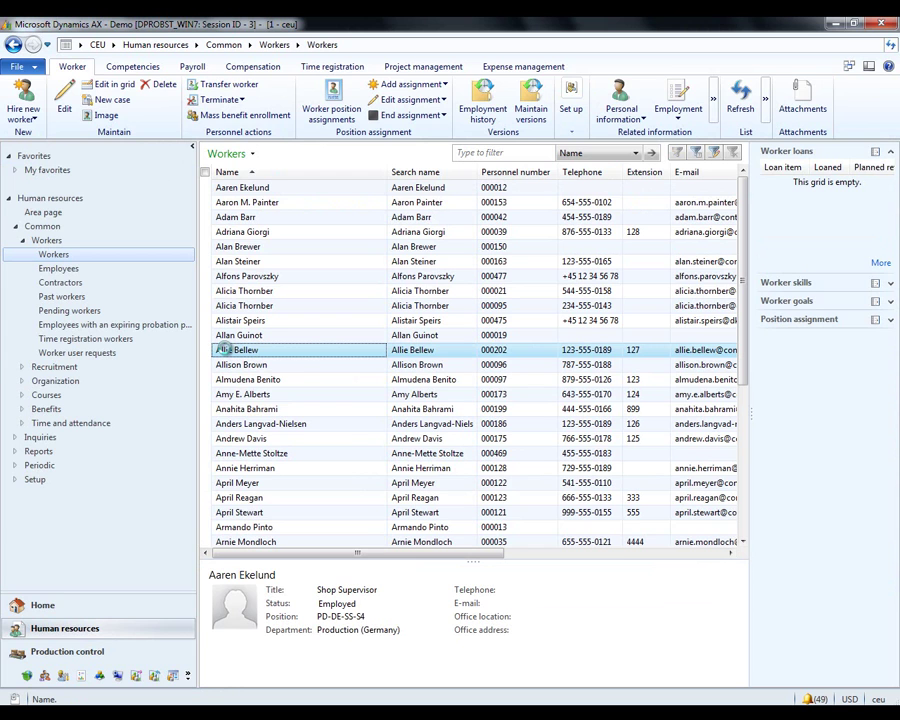
pyautogui.doubleClick(222, 349)
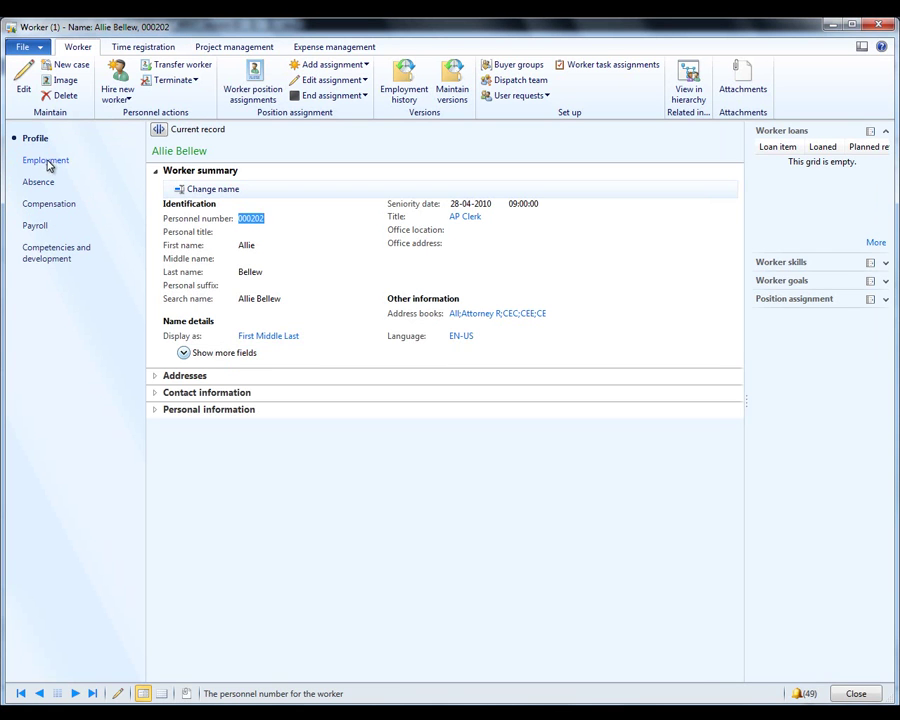
pyautogui.click(46, 161)
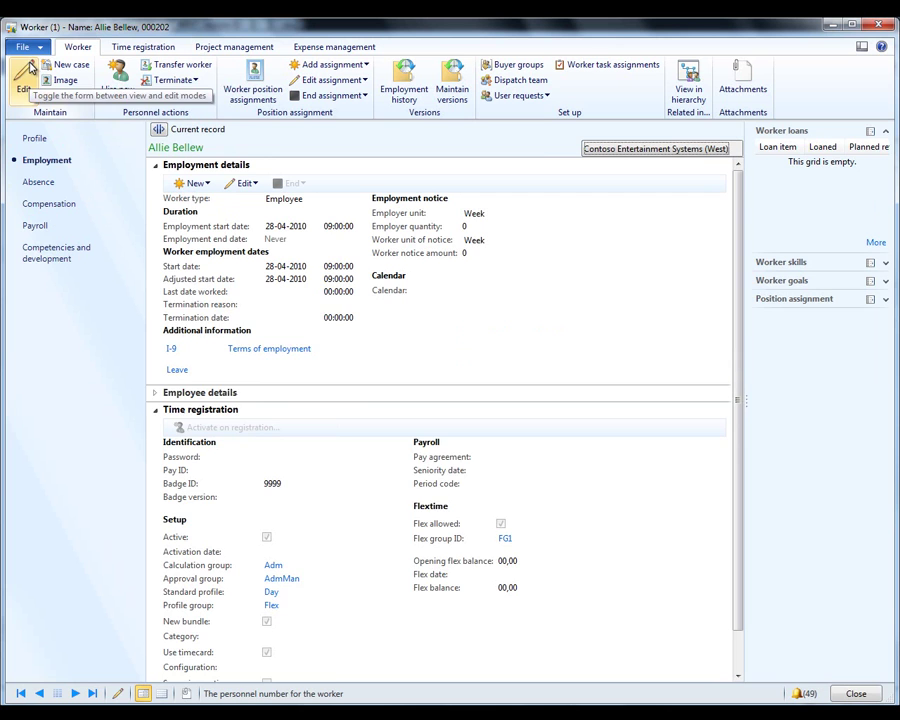
pyautogui.click(23, 78)
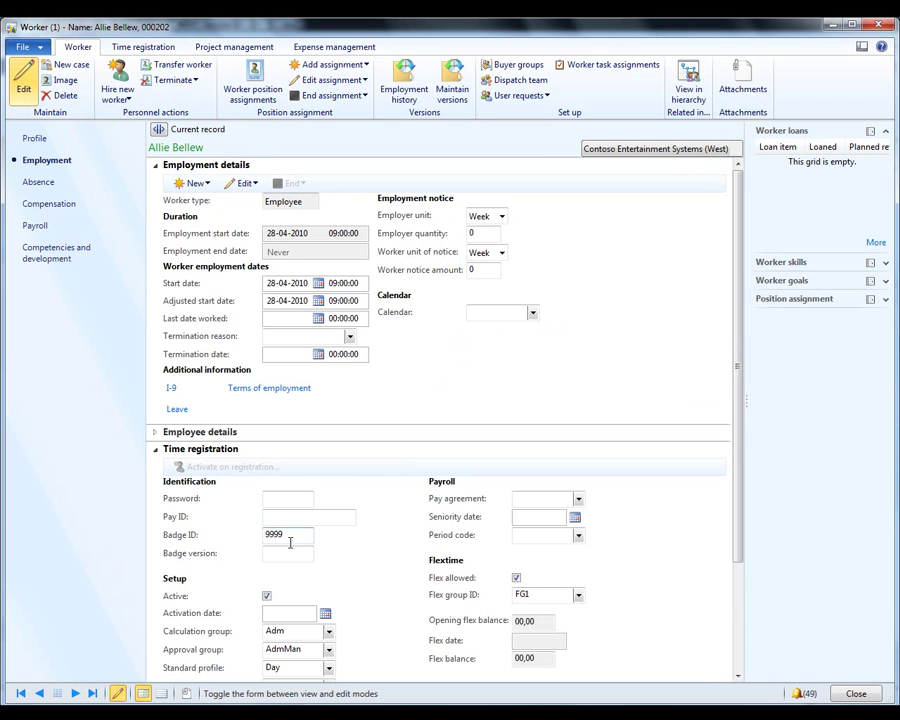
# Enable Supervisor options in the AP Clerk's time registration settings and close the worker record.
pyautogui.click(290, 540)
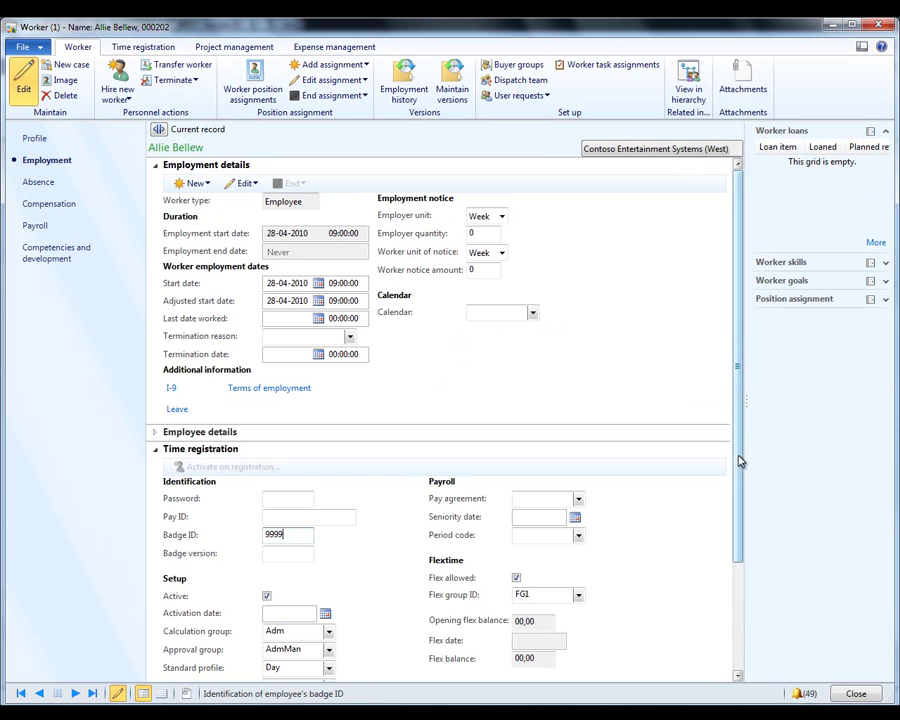
pyautogui.scroll(-3, 740, 461)
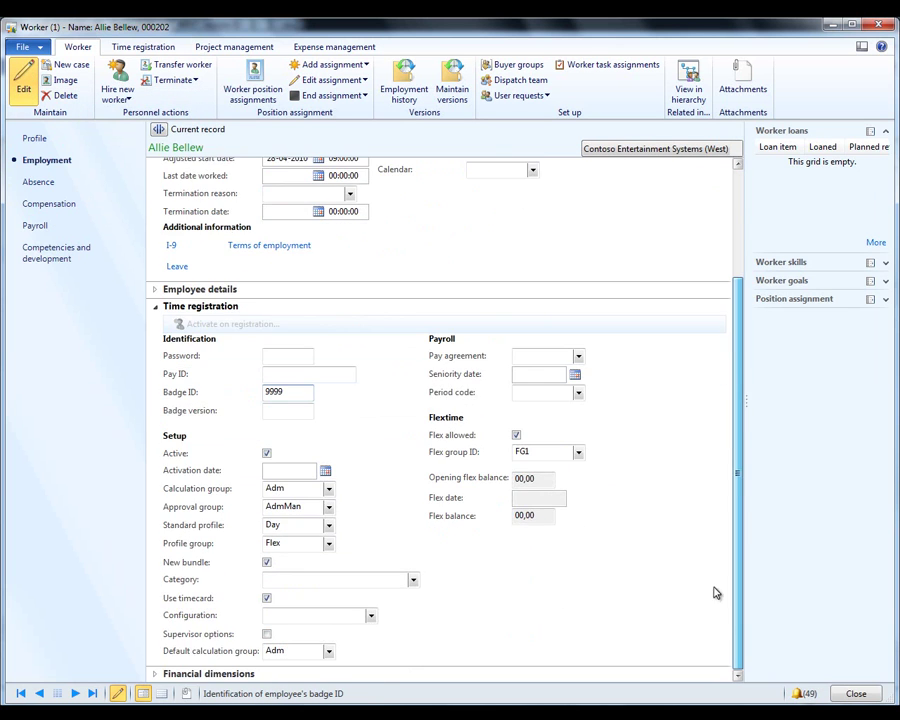
pyautogui.click(266, 634)
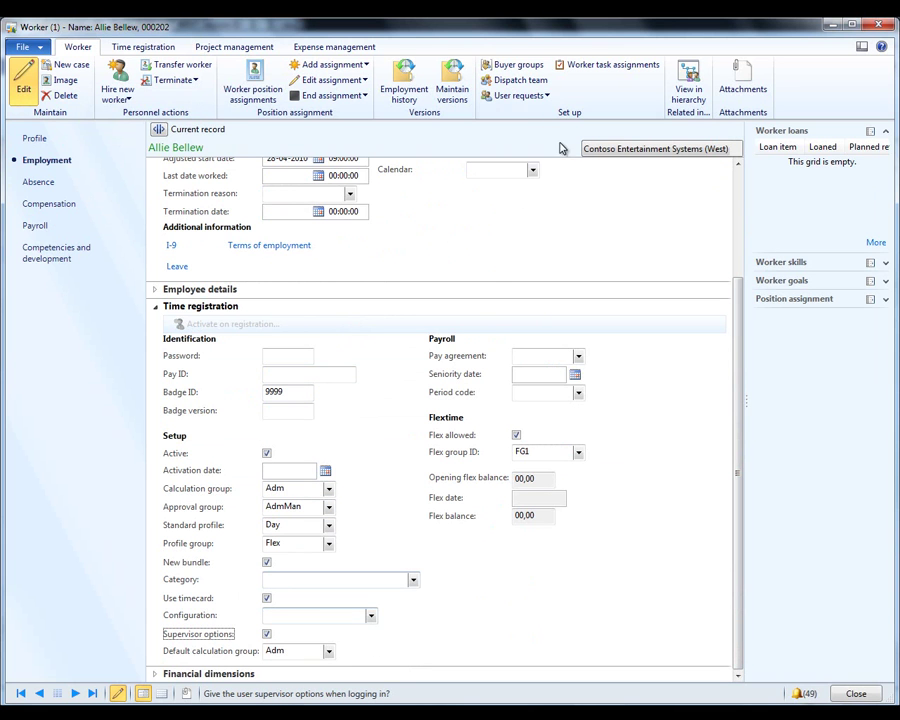
pyautogui.click(876, 19)
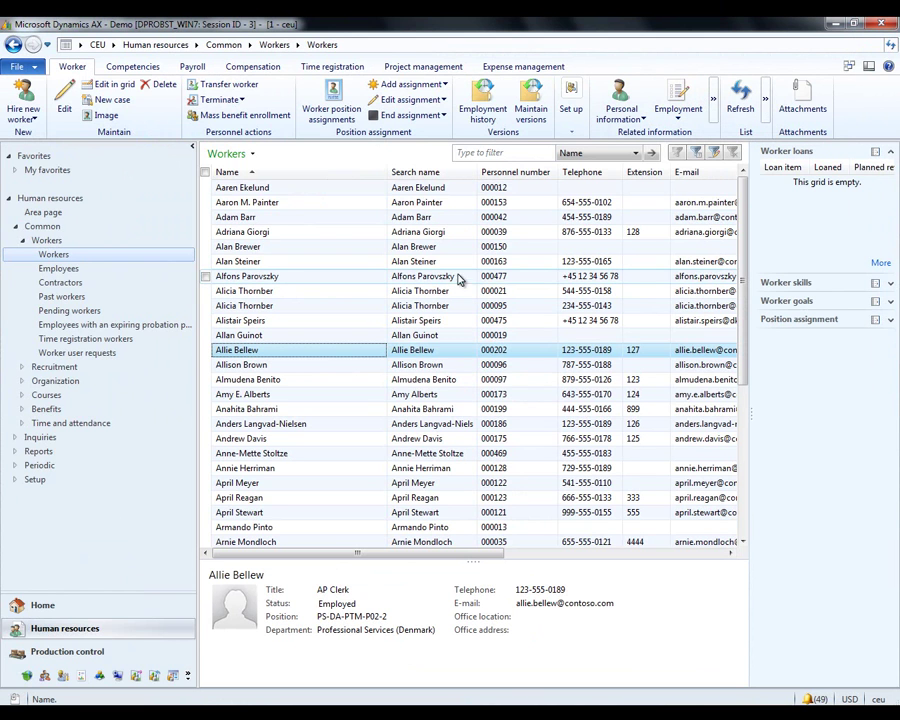
# Set the auto-generated terminal's configuration to All in the time and attendance Terminals setup and close the form.
pyautogui.click(43, 212)
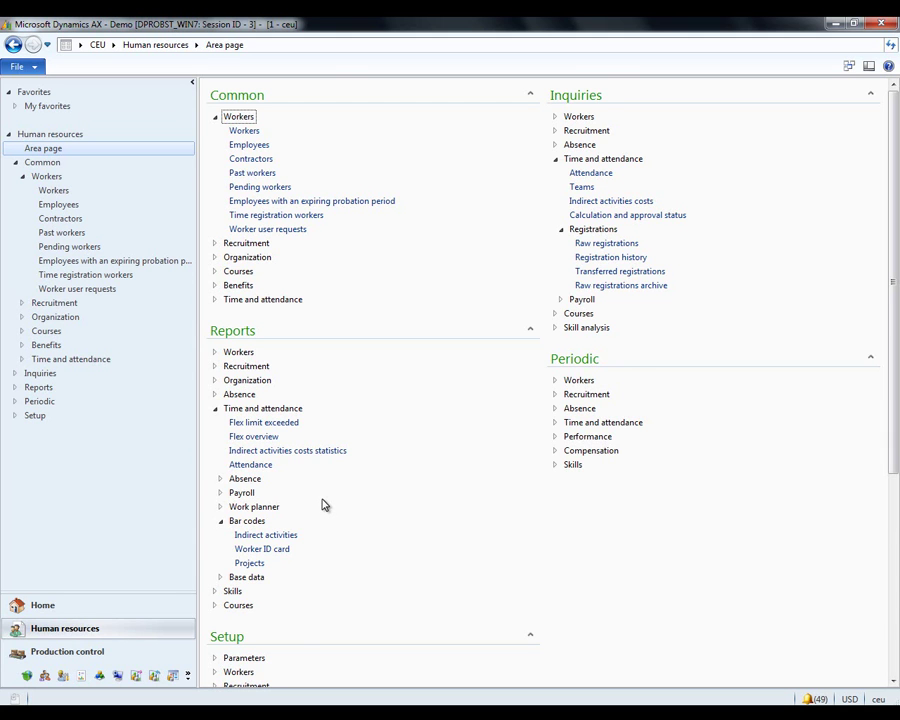
pyautogui.scroll(-6, 323, 505)
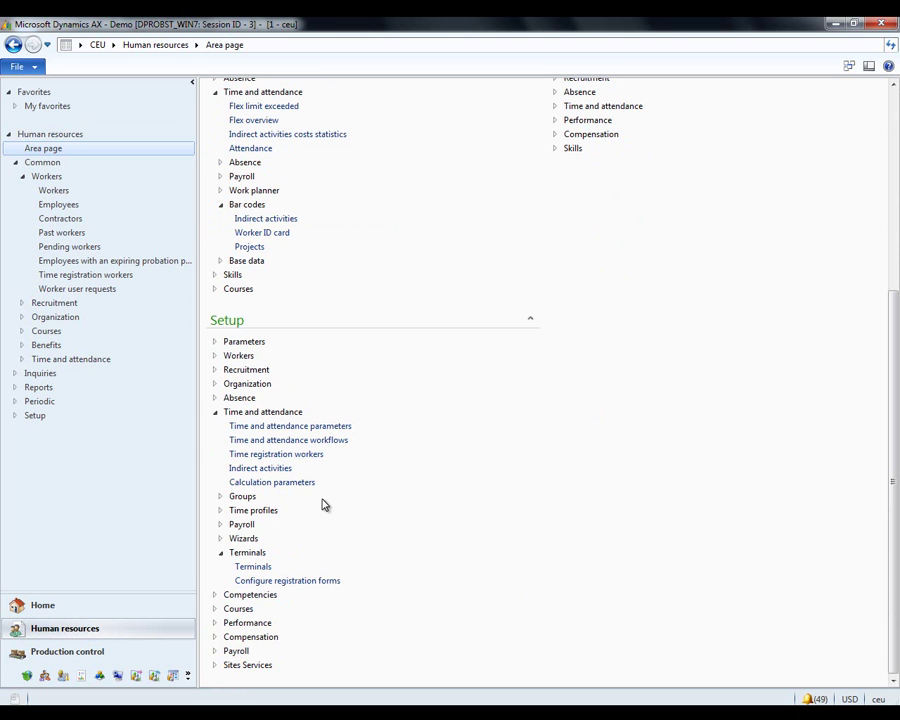
pyautogui.click(252, 567)
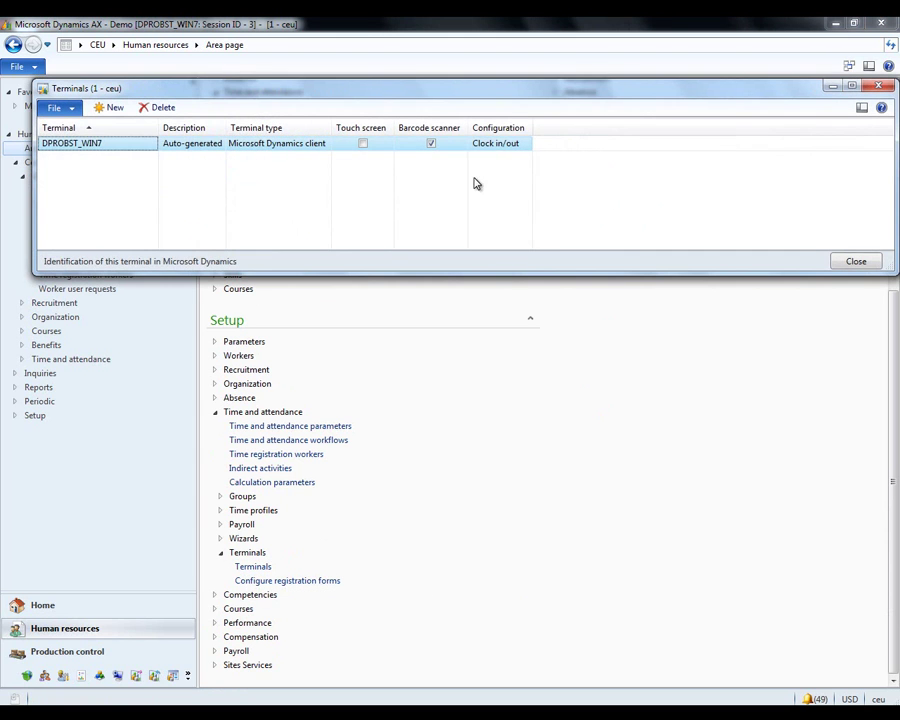
pyautogui.click(516, 142)
pyautogui.click(524, 143)
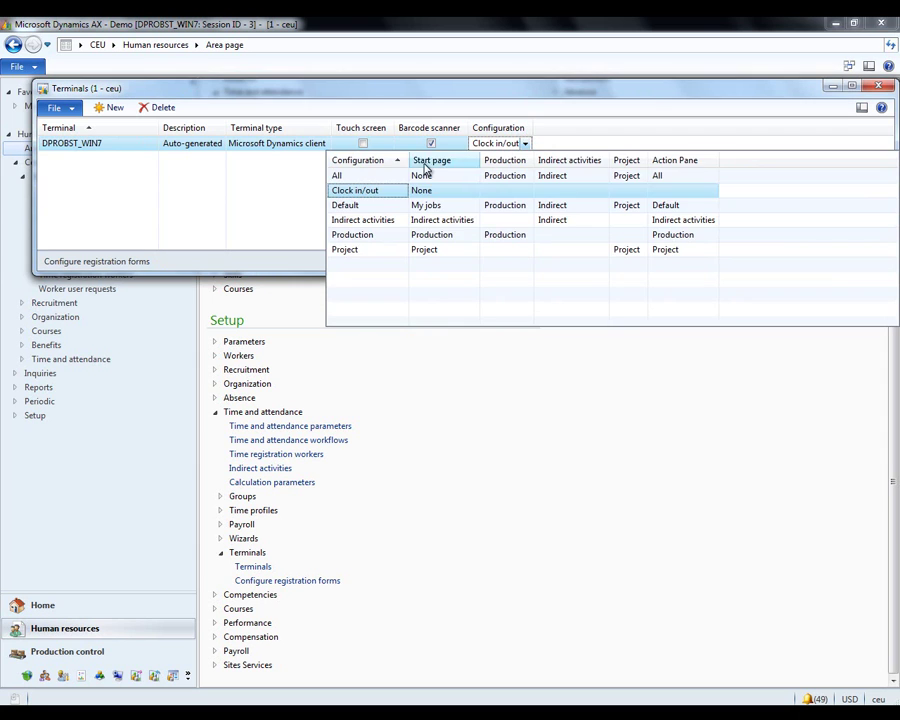
pyautogui.click(342, 176)
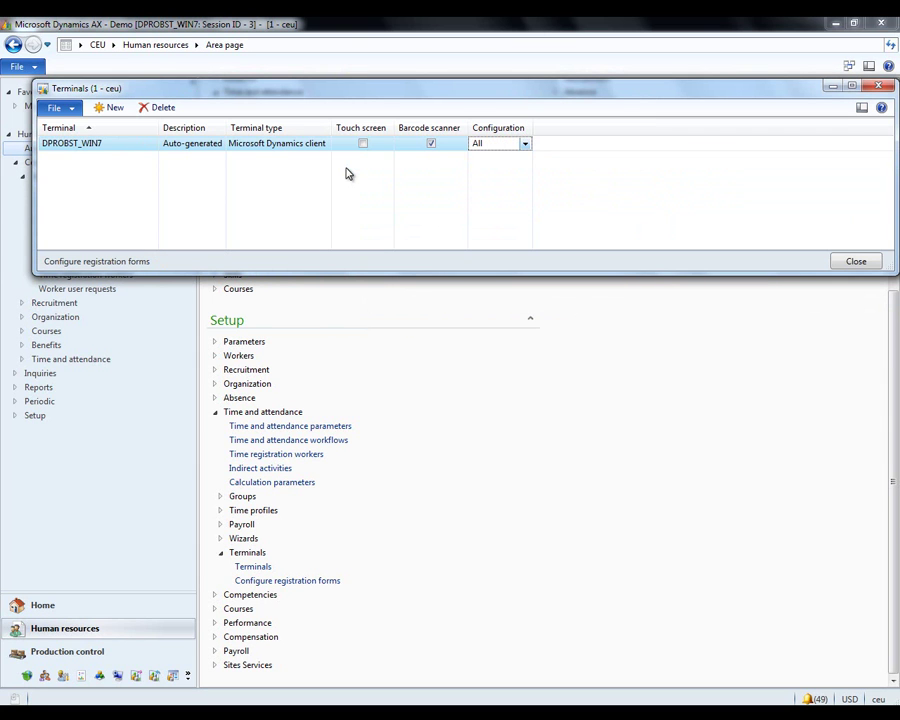
pyautogui.click(878, 86)
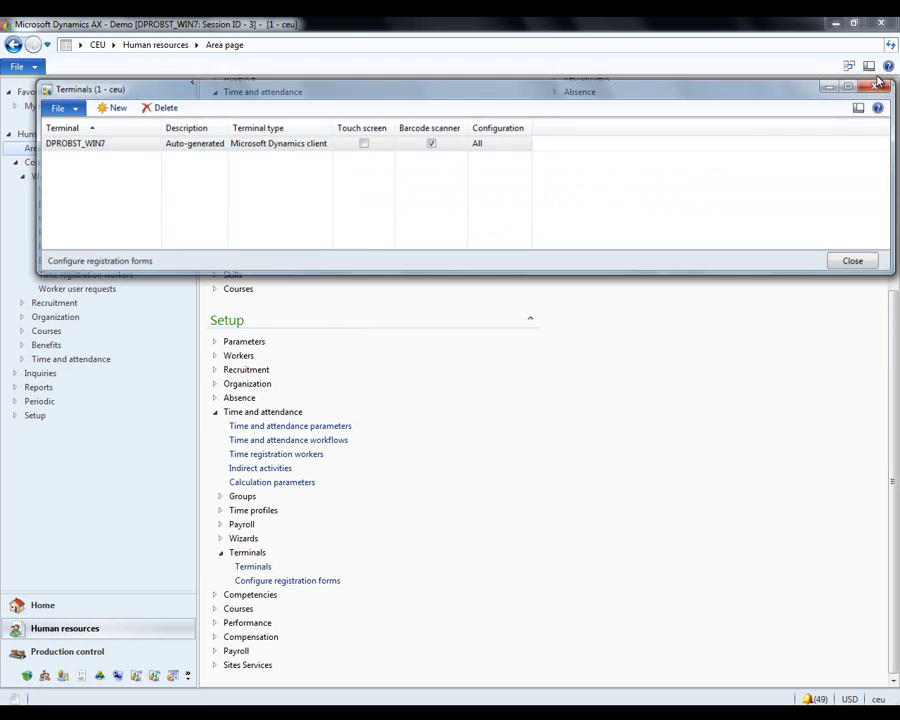
# Start the periodic Manufacturing execution job registration in Production control and open the production unit.
pyautogui.click(97, 658)
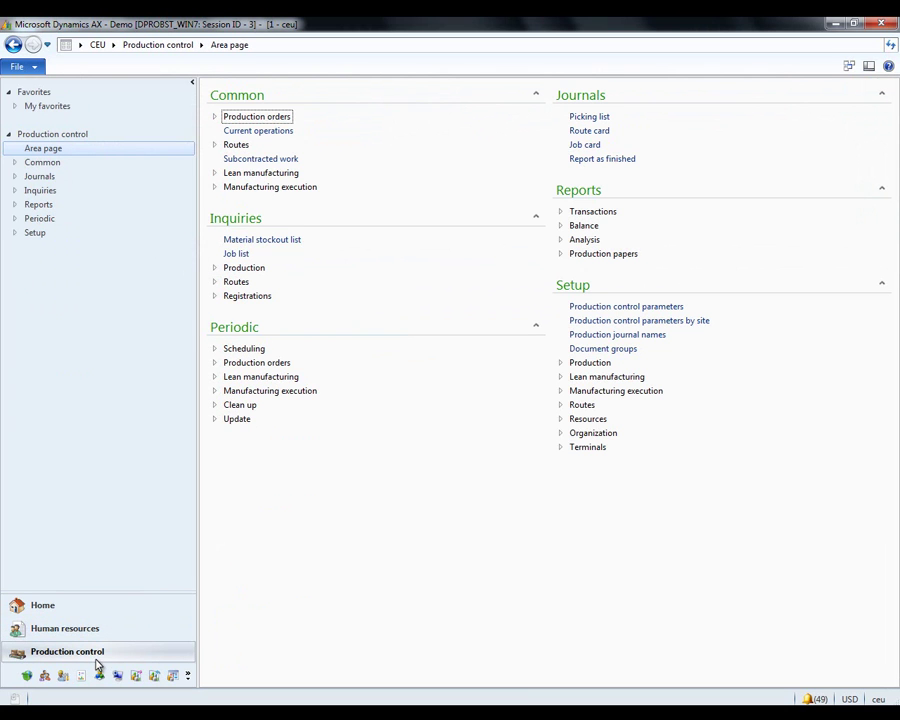
pyautogui.click(270, 391)
pyautogui.click(258, 405)
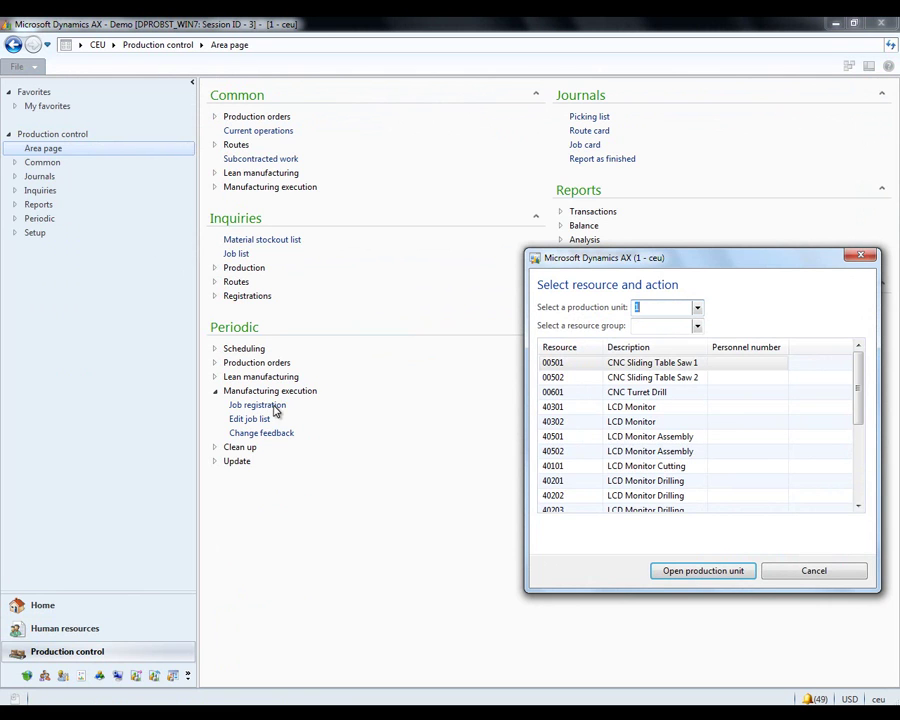
pyautogui.click(649, 305)
pyautogui.click(705, 575)
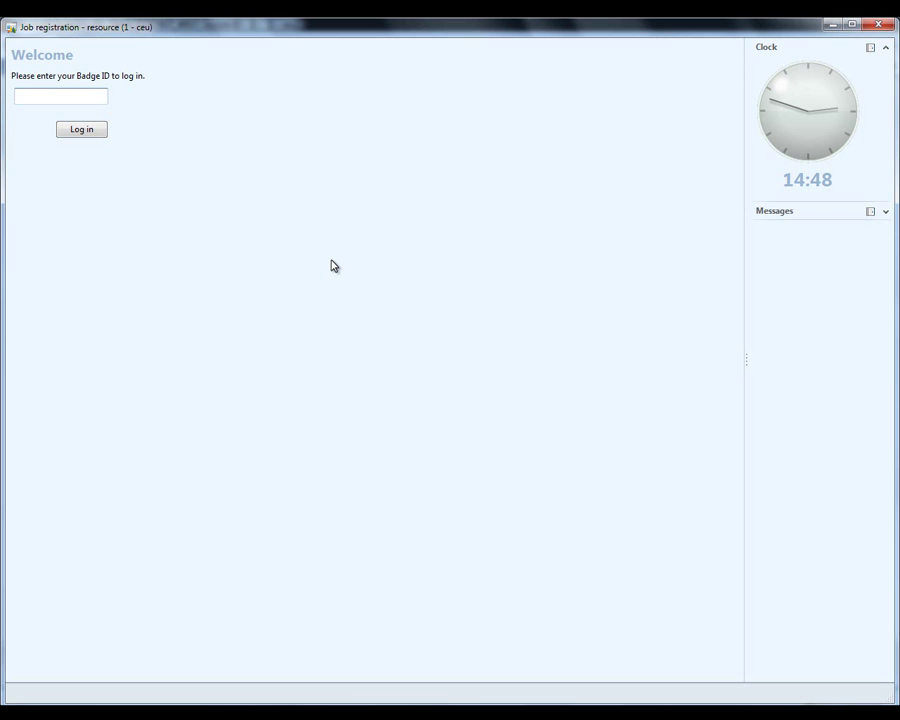
# Log in to job registration with the badge ID and select resource group 005.
pyautogui.write('9999')
pyautogui.click(84, 126)
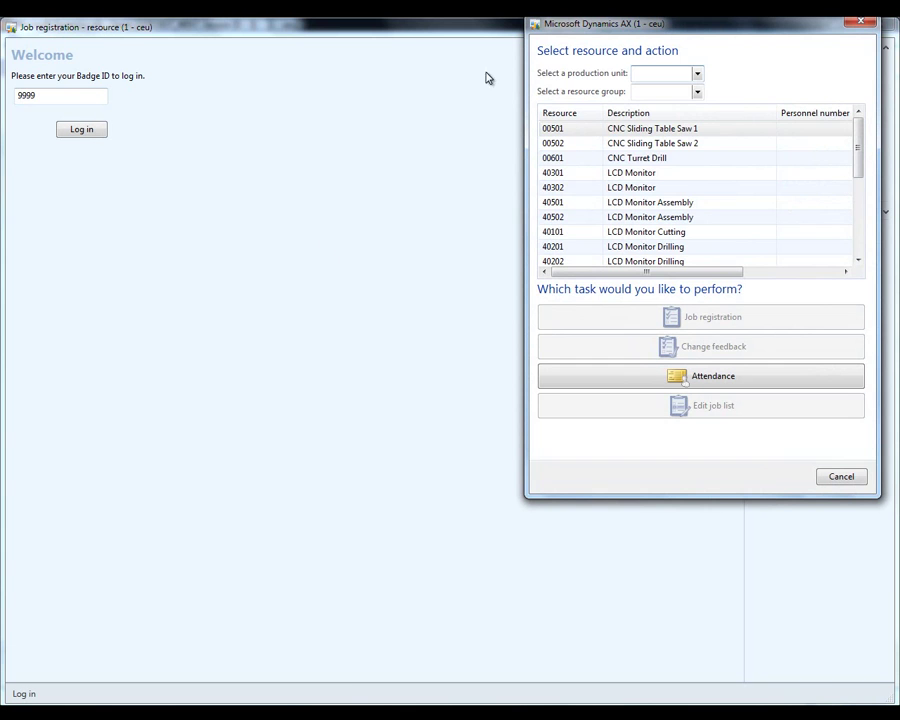
pyautogui.press('Tab')
pyautogui.click(698, 91)
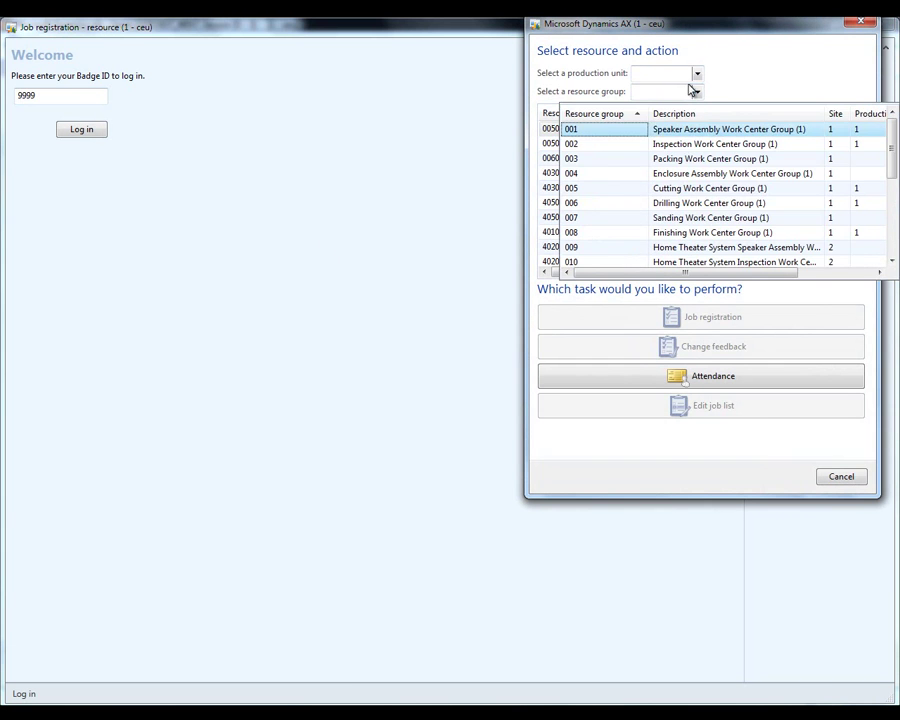
pyautogui.click(595, 184)
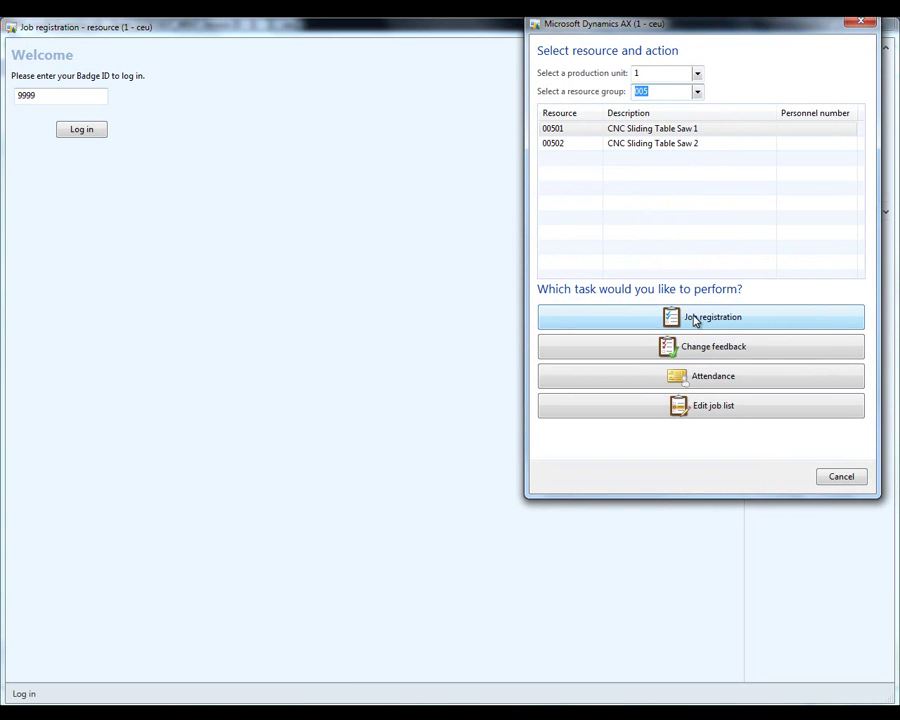
# Open attendance for calculation group Adm and start absence registration for the worker listed just above the family-leave absentee.
pyautogui.click(715, 379)
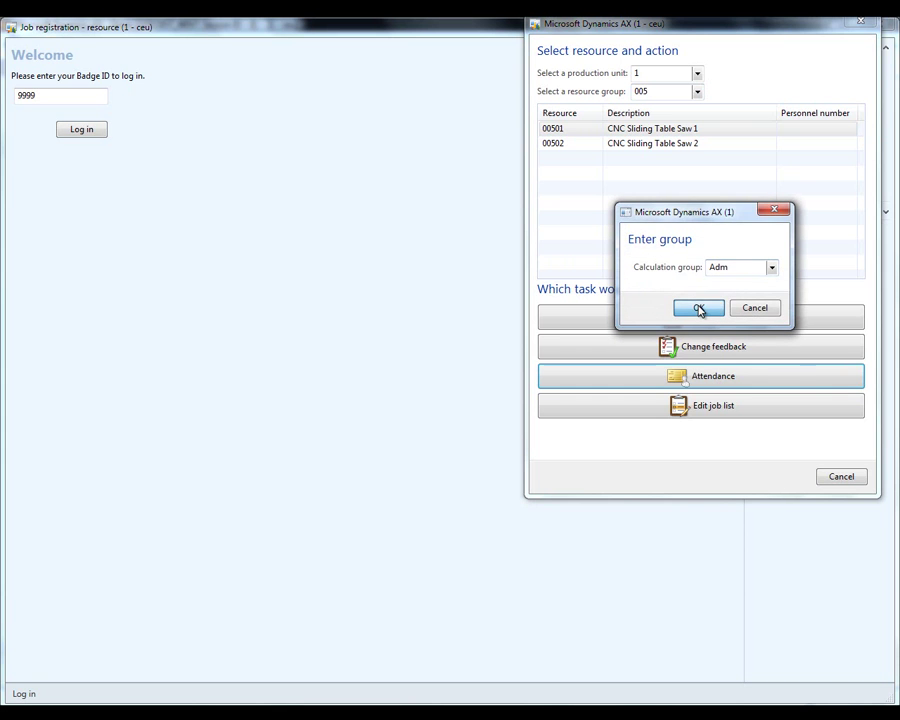
pyautogui.click(698, 306)
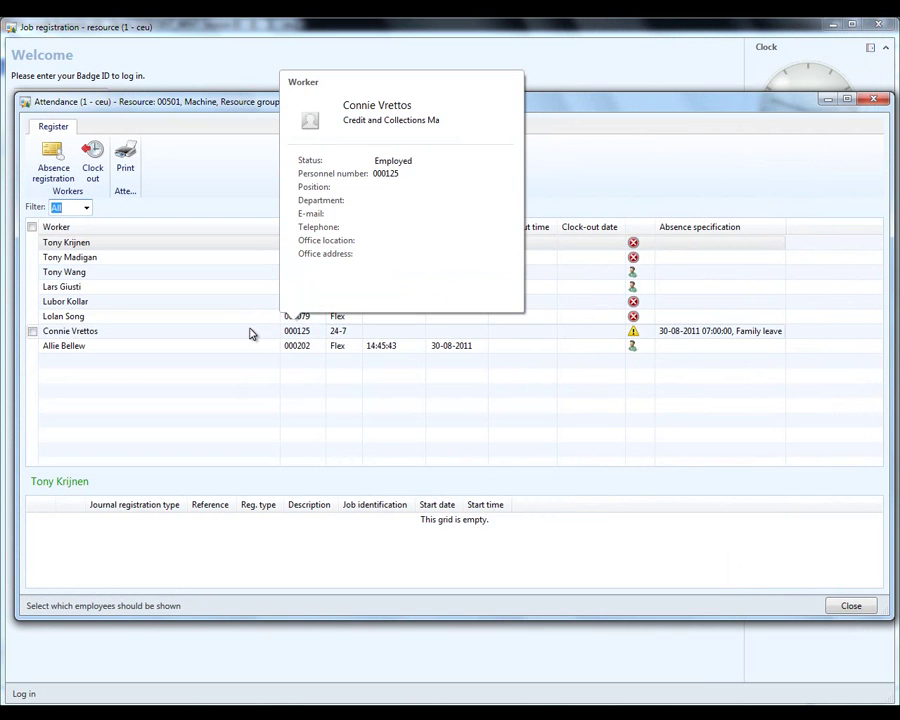
pyautogui.click(251, 331)
pyautogui.moveTo(145, 338)
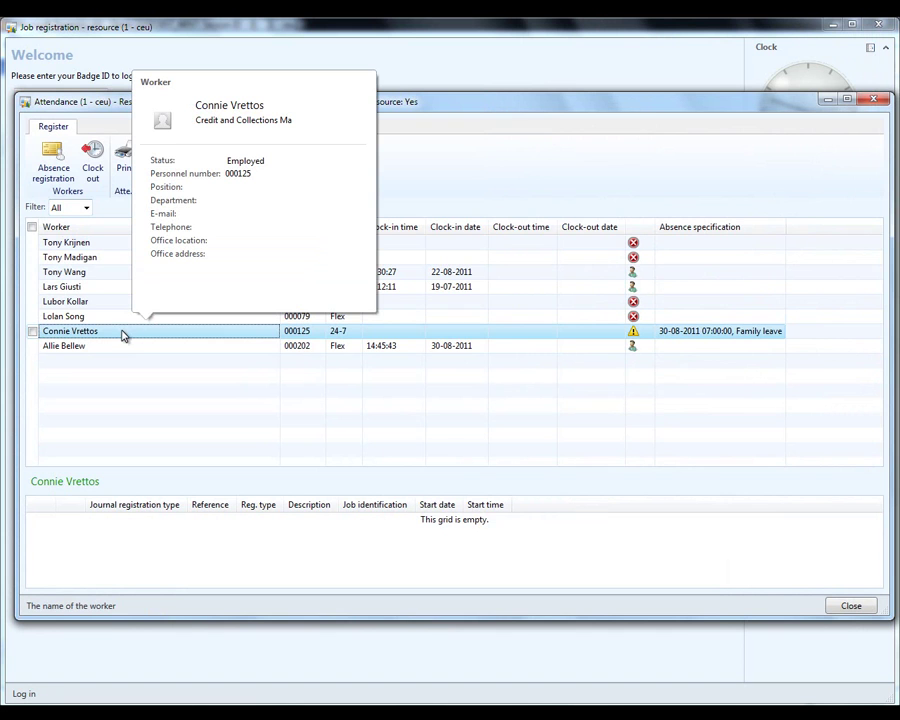
pyautogui.click(82, 316)
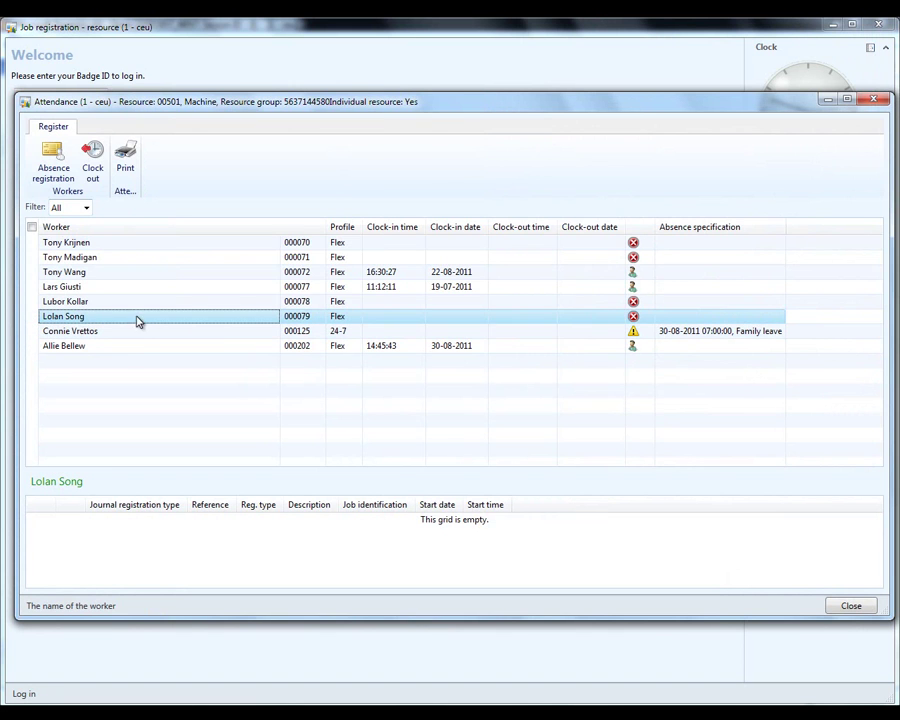
pyautogui.click(63, 167)
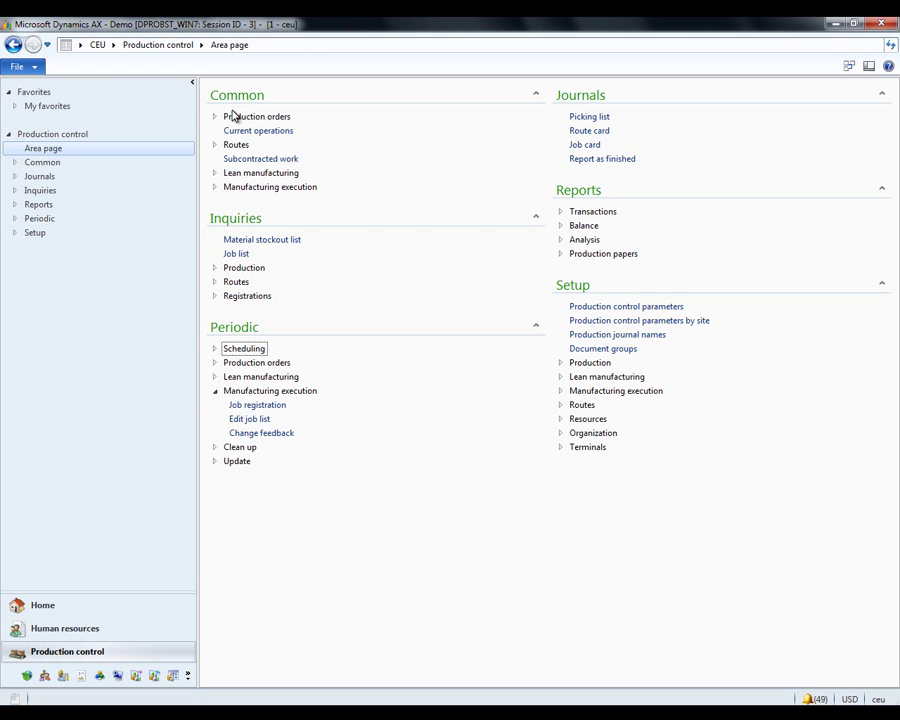
# Open the electronic timecard from the Home area for the Outbound Technician.
pyautogui.click(60, 632)
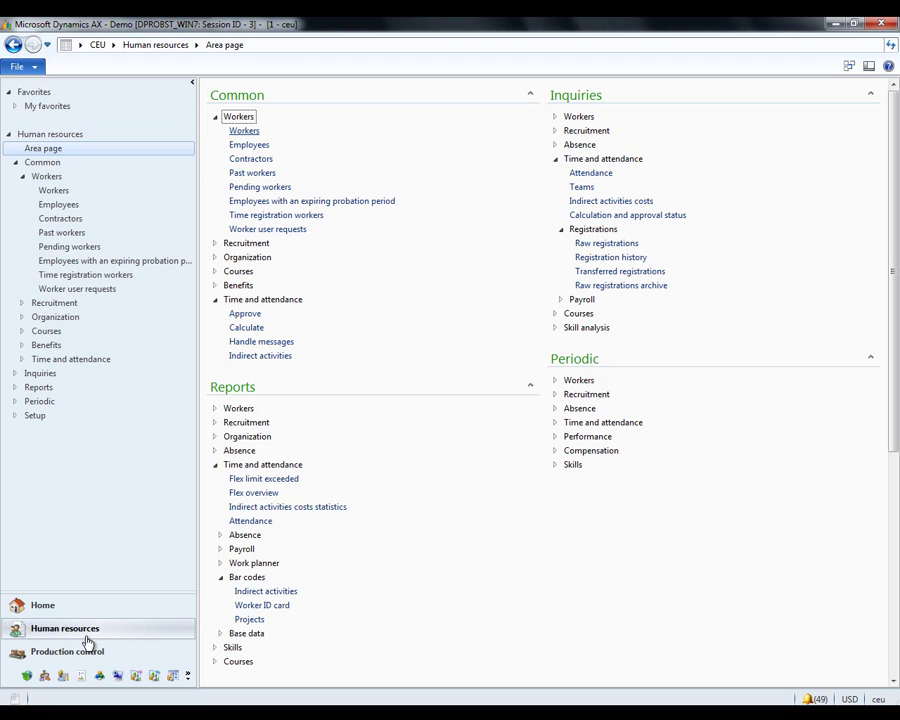
pyautogui.click(36, 606)
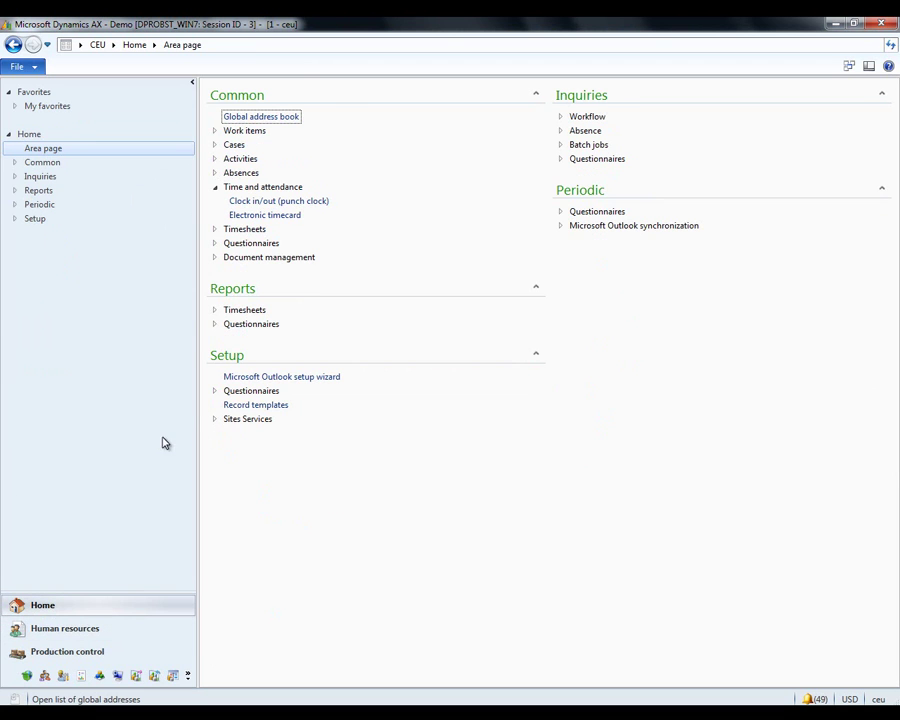
pyautogui.click(250, 216)
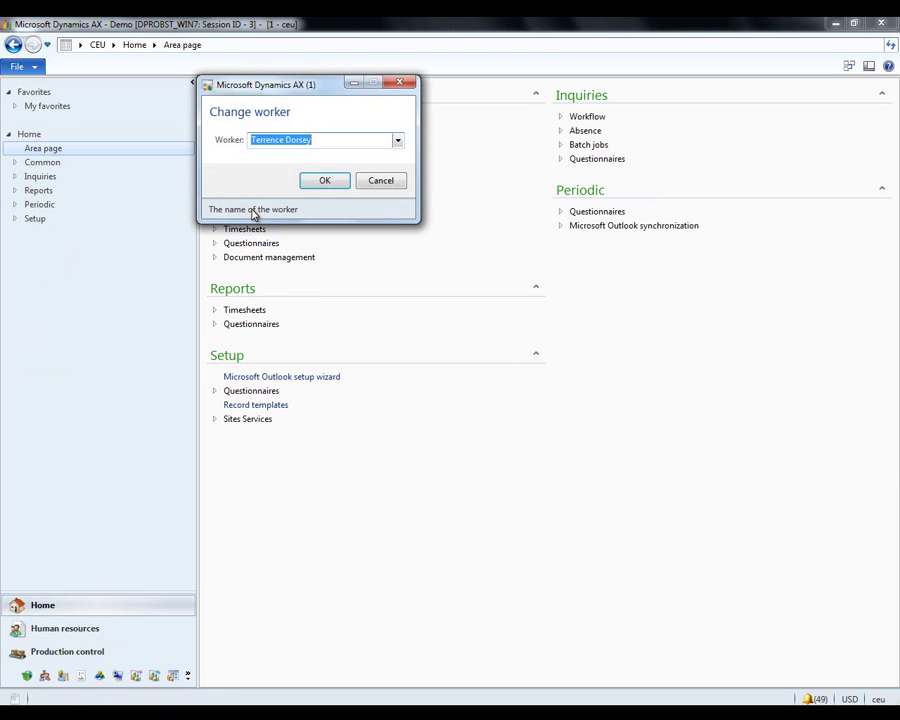
pyautogui.click(397, 139)
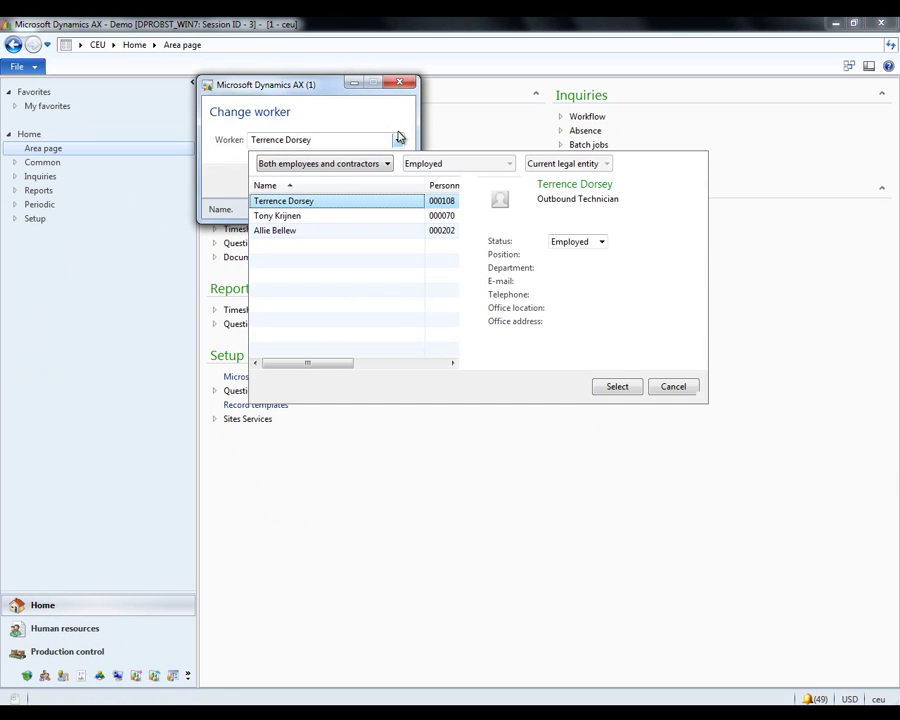
pyautogui.click(321, 133)
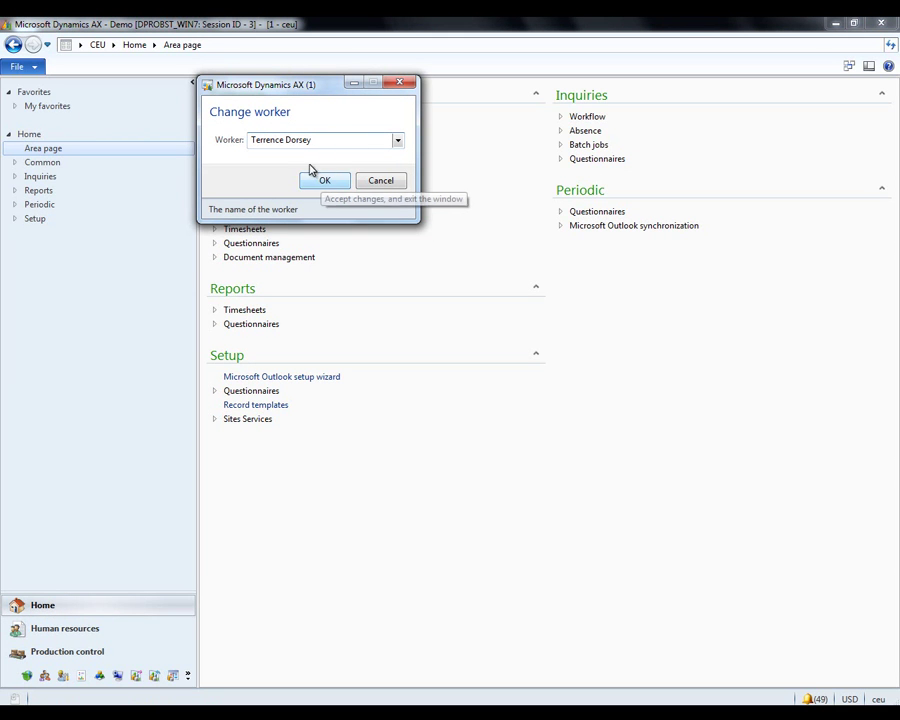
pyautogui.click(321, 178)
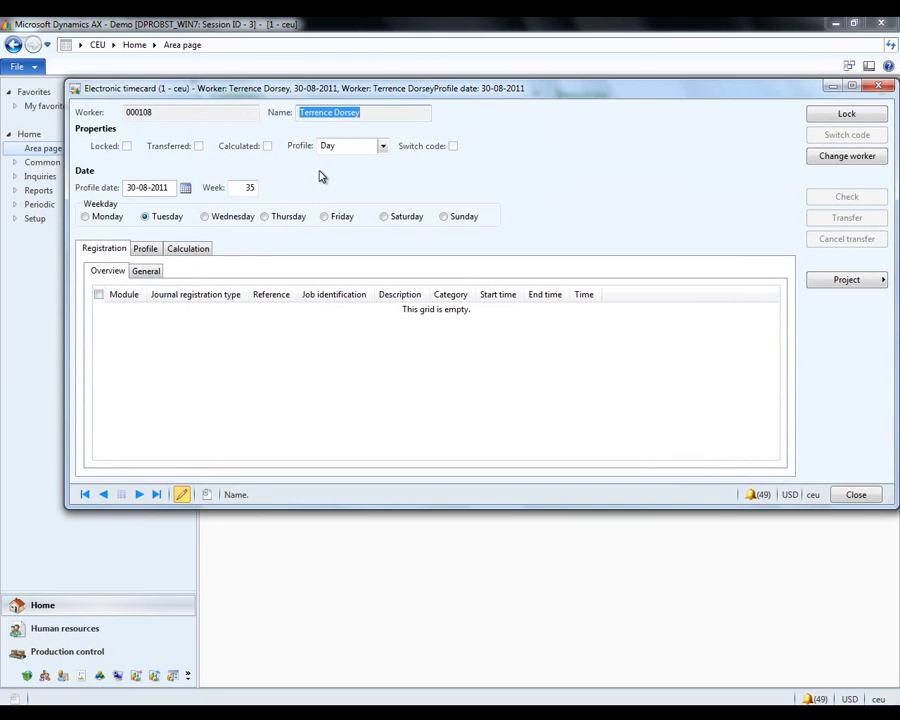
# Set the timecard to week 34 and go through the weekdays from Monday to Thursday.
pyautogui.click(240, 187)
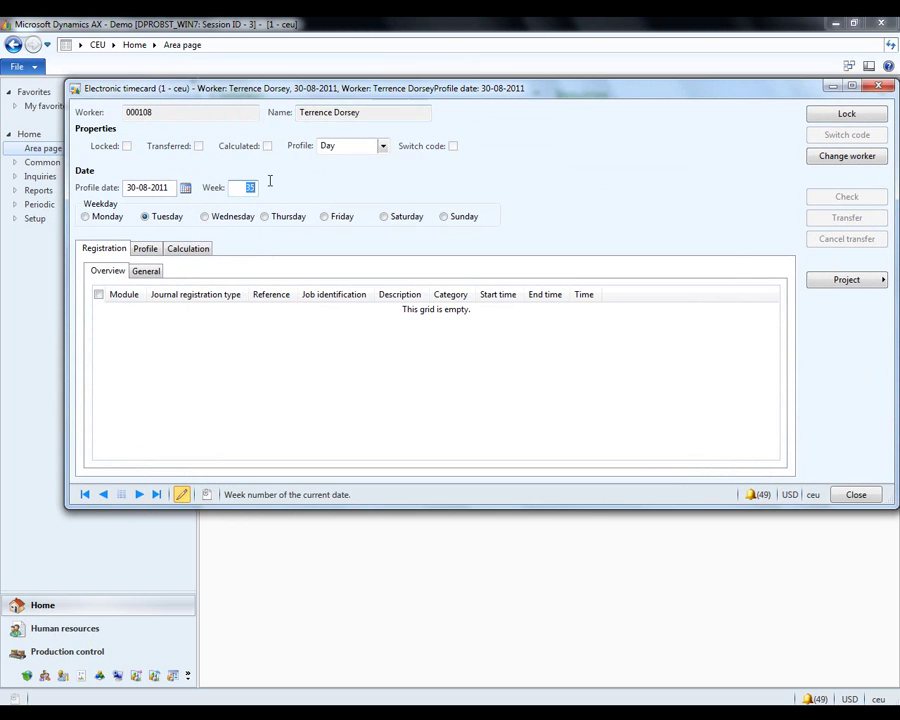
pyautogui.write('34')
pyautogui.press('Tab')
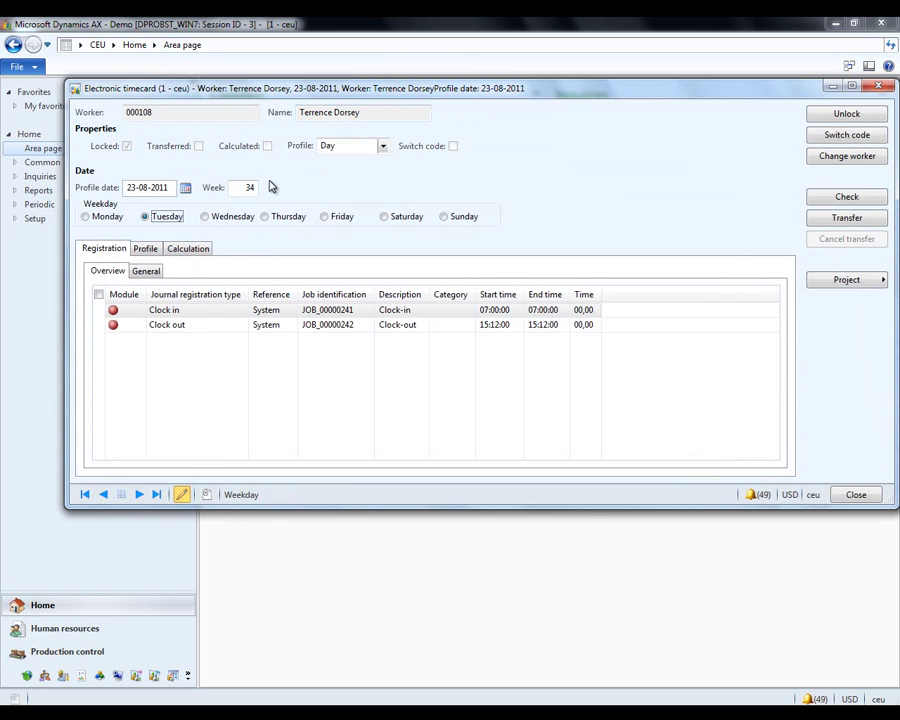
pyautogui.click(86, 216)
pyautogui.click(145, 217)
pyautogui.click(204, 216)
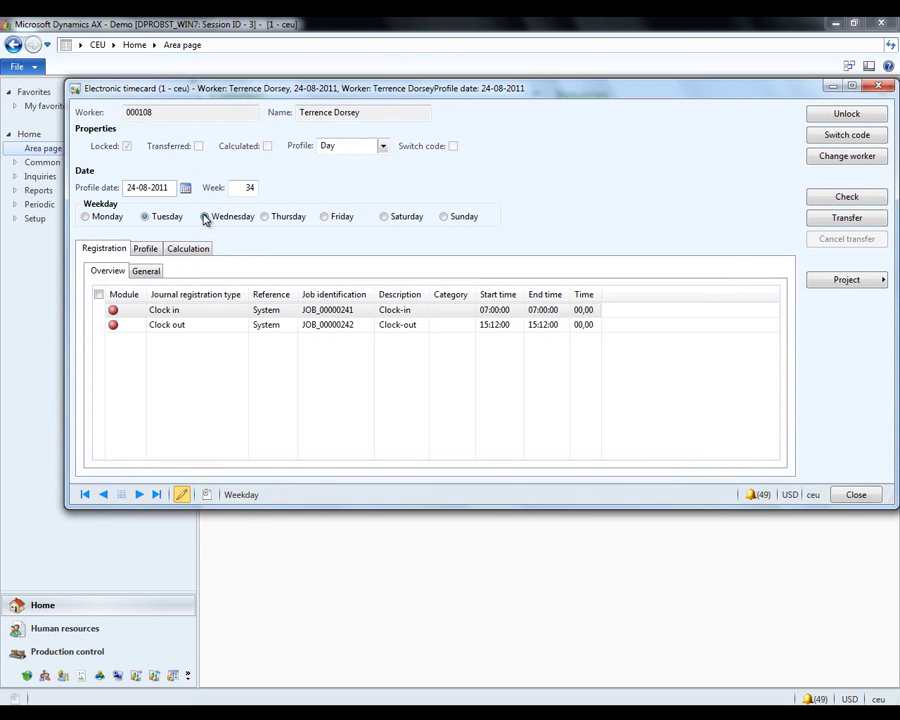
pyautogui.click(264, 216)
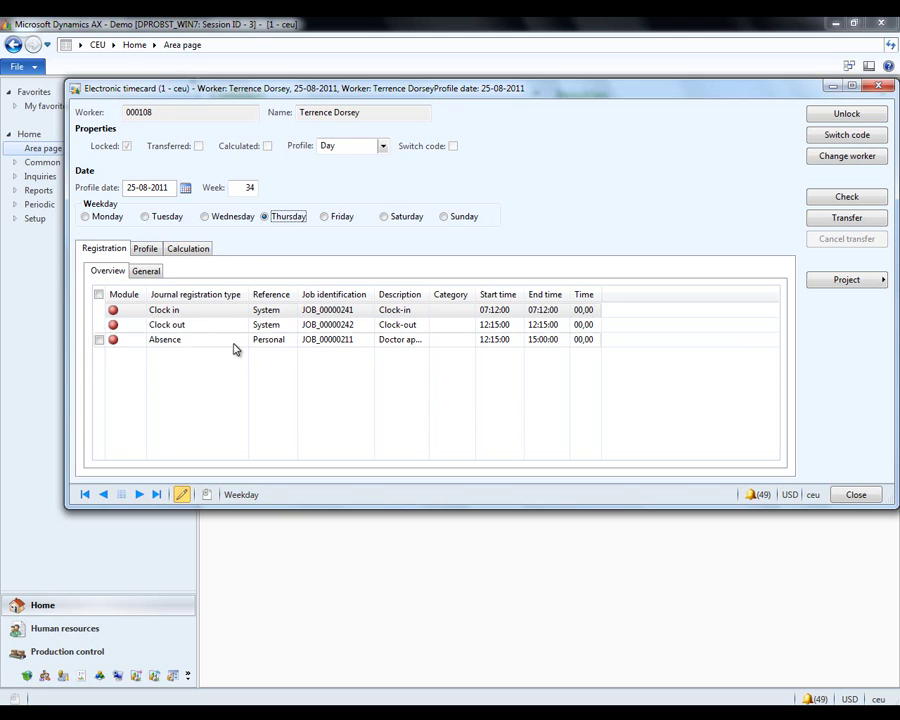
# Widen the Description column to read Thursday's absence registration in full.
pyautogui.click(391, 341)
pyautogui.moveTo(429, 289); pyautogui.dragTo(474, 287)
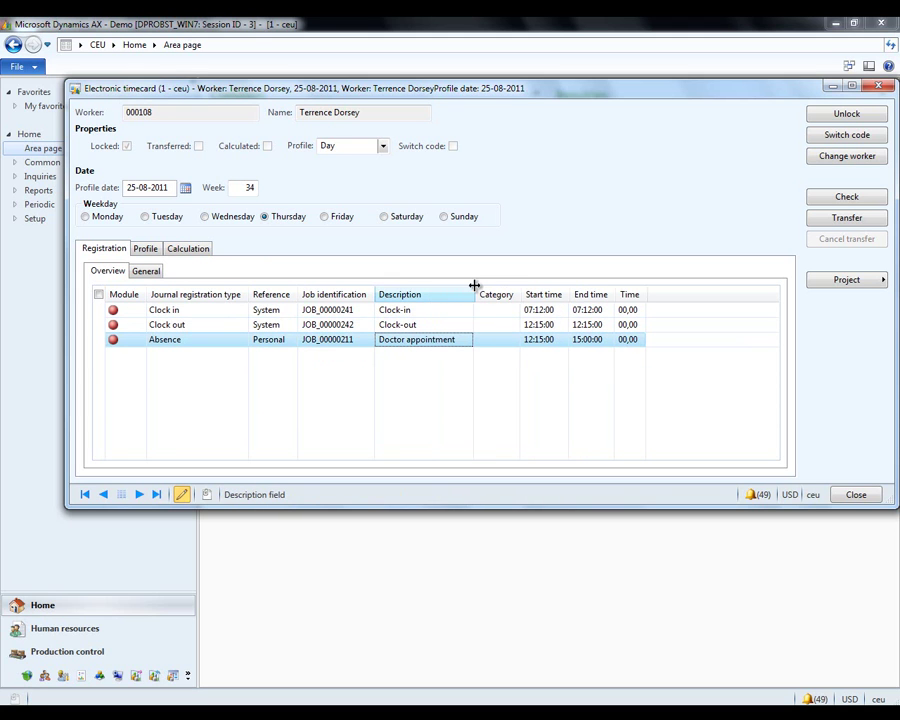
pyautogui.click(186, 341)
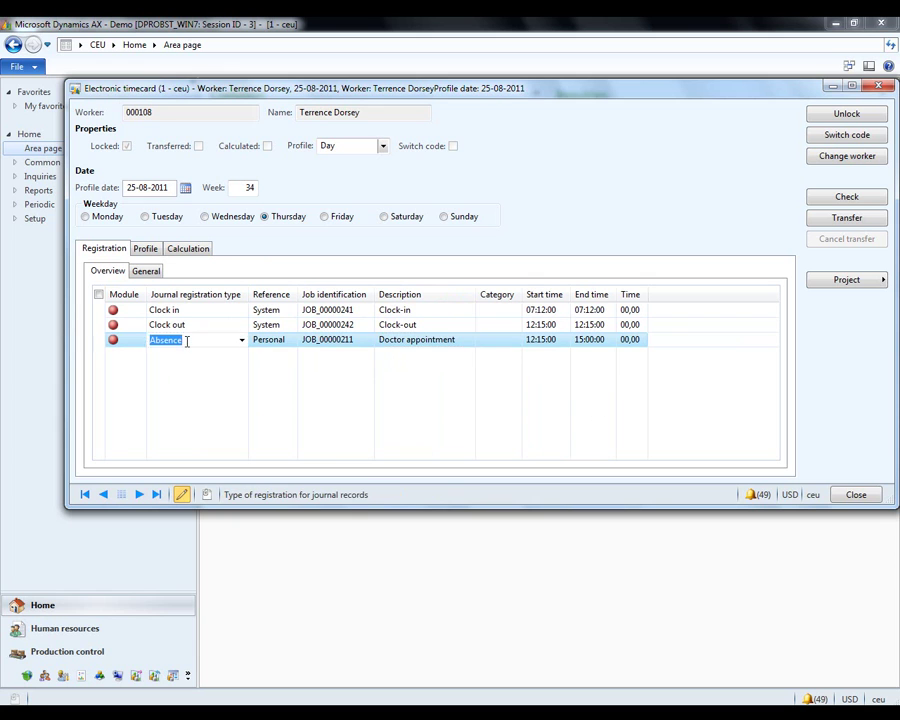
# Add a Project registration line to Thursday's timecard with job JOB_00000103 of project 20002-1.
pyautogui.hotkey('ctrl', 'n')
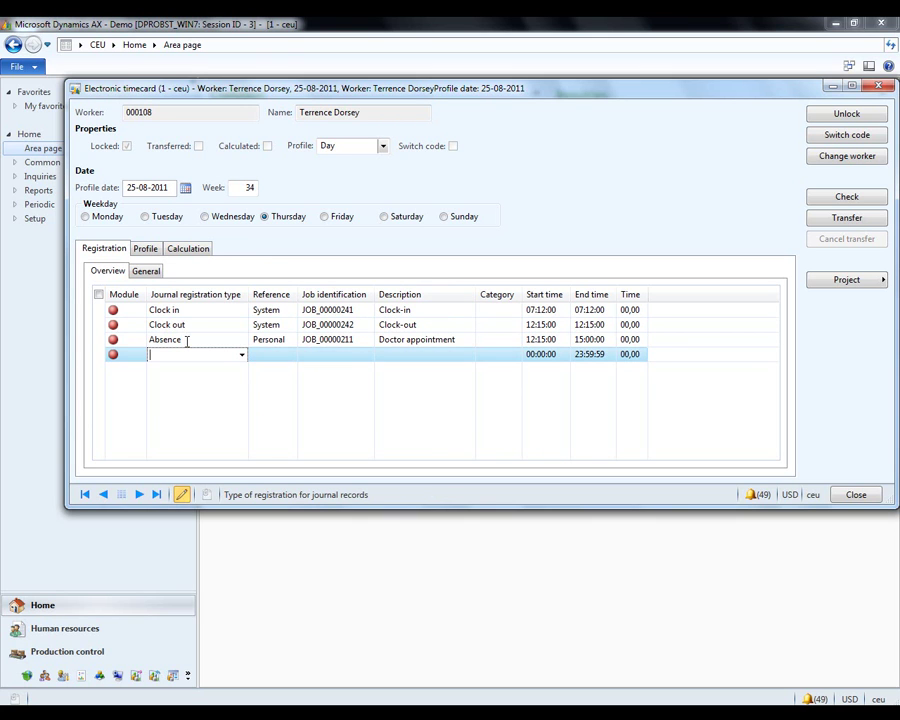
pyautogui.hotkey('alt', 'Down')
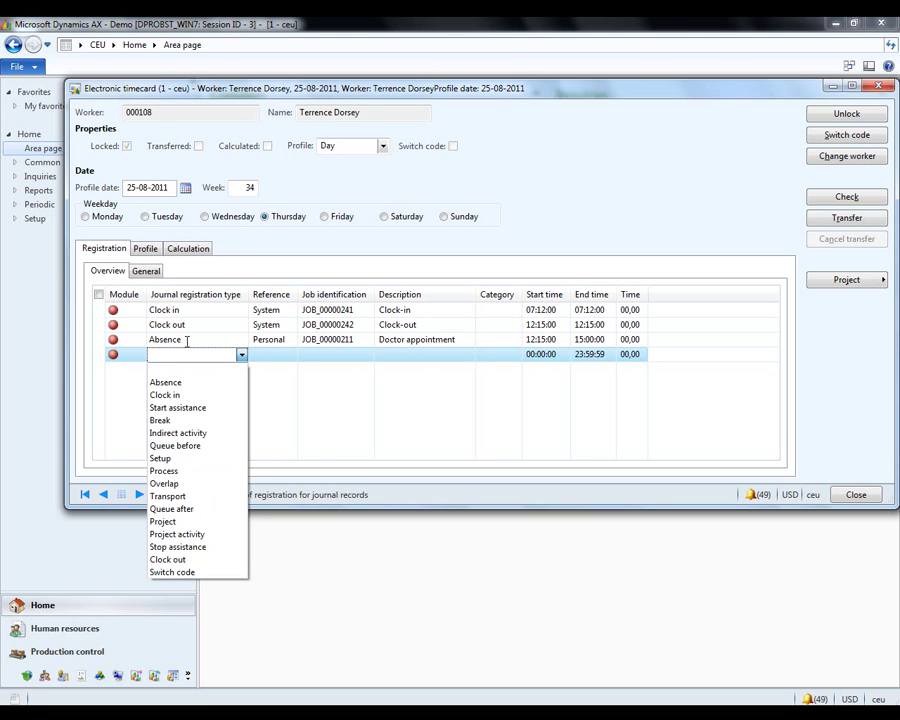
pyautogui.click(162, 521)
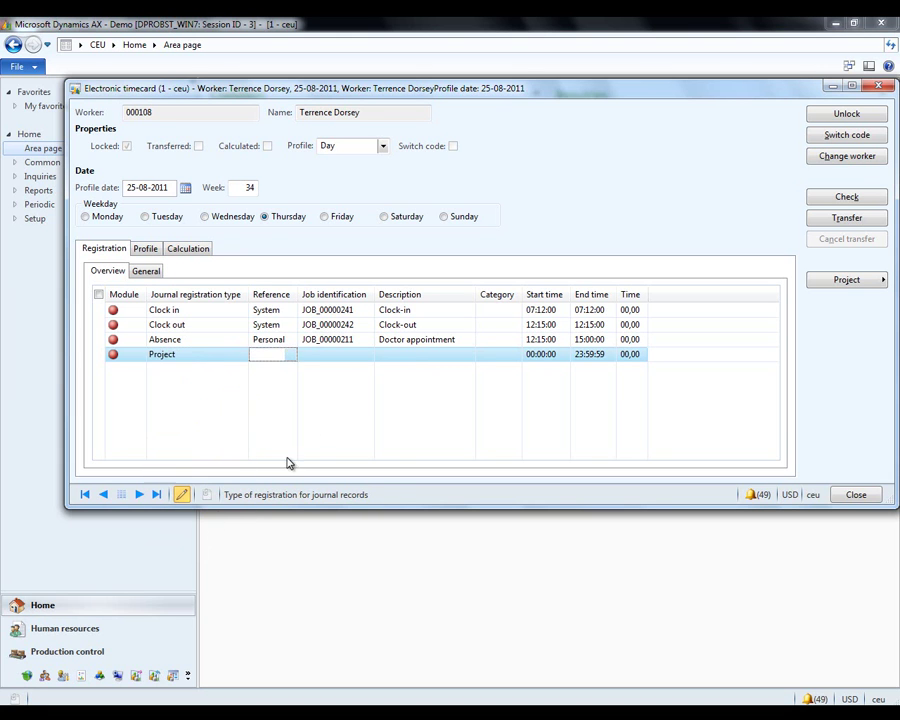
pyautogui.click(357, 358)
pyautogui.click(367, 354)
pyautogui.scroll(-10, 463, 507)
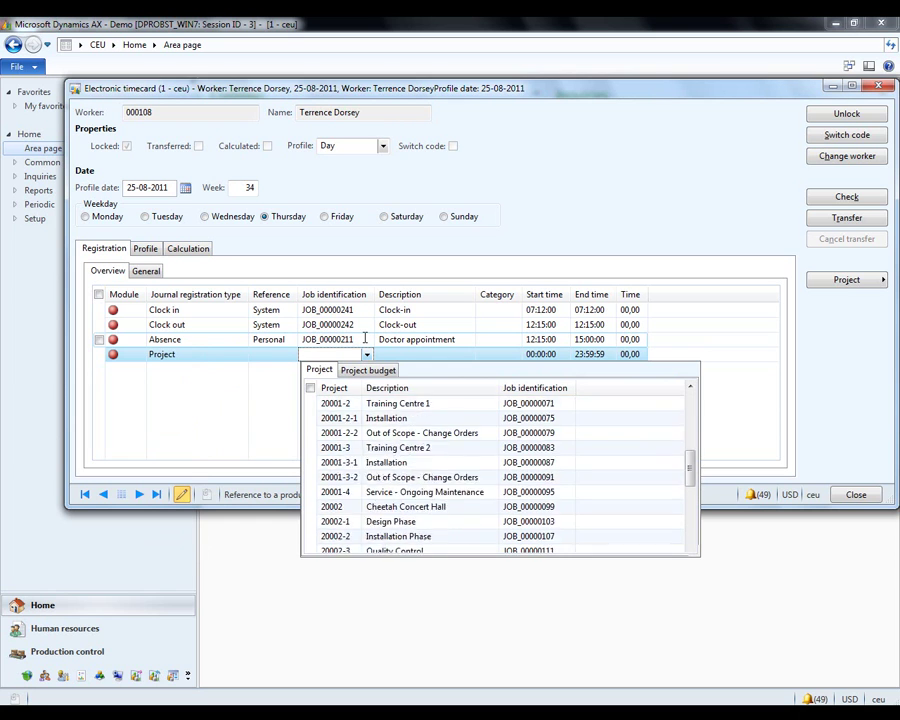
pyautogui.click(395, 478)
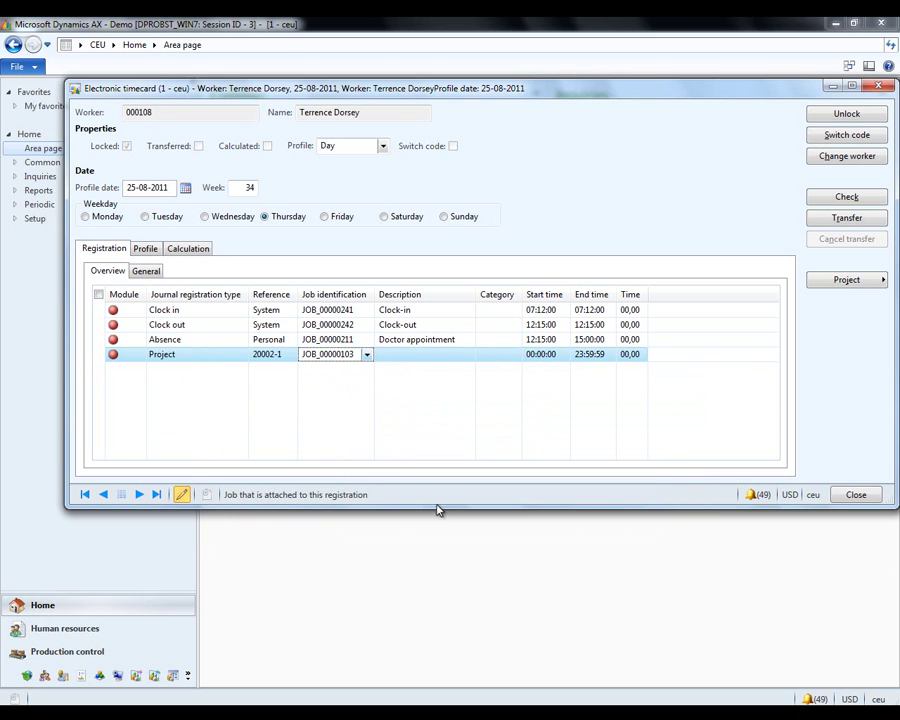
# Set the new project line's category to Proce.
pyautogui.press('Tab')
pyautogui.press('Tab')
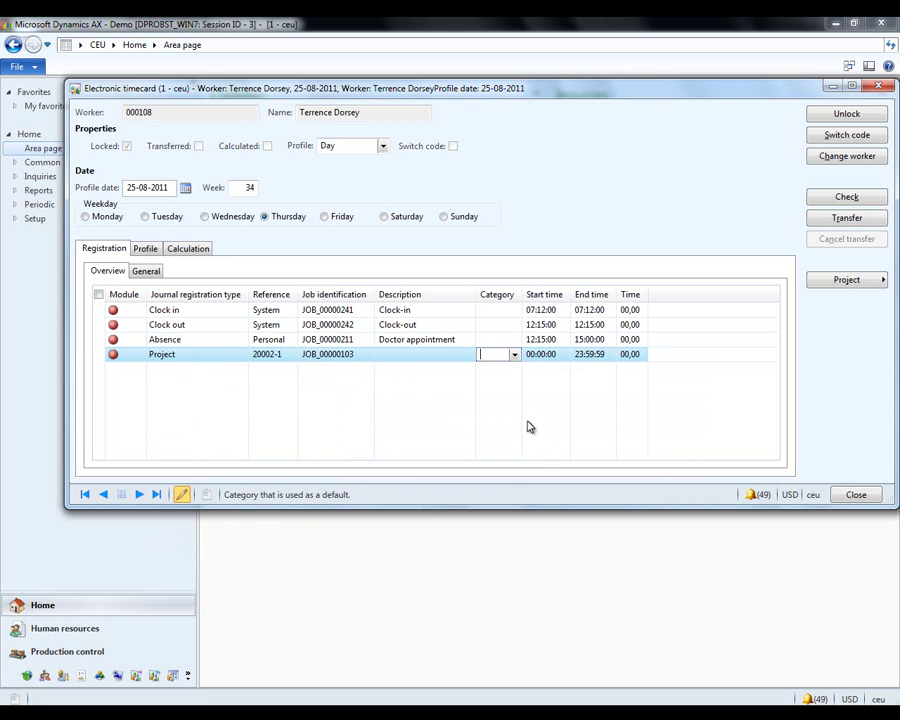
pyautogui.click(513, 355)
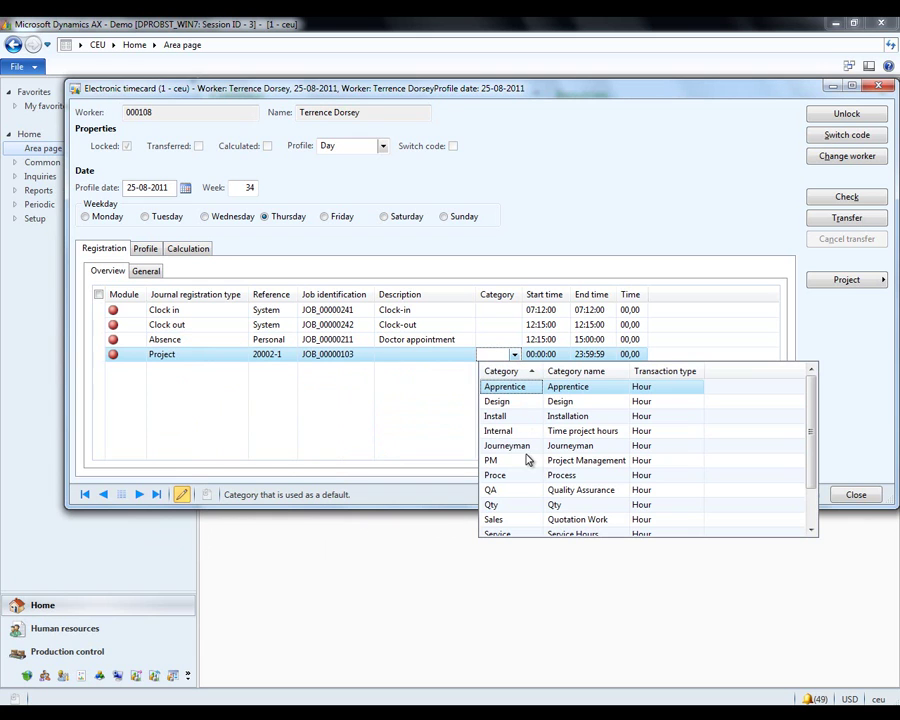
pyautogui.scroll(-1, 528, 487)
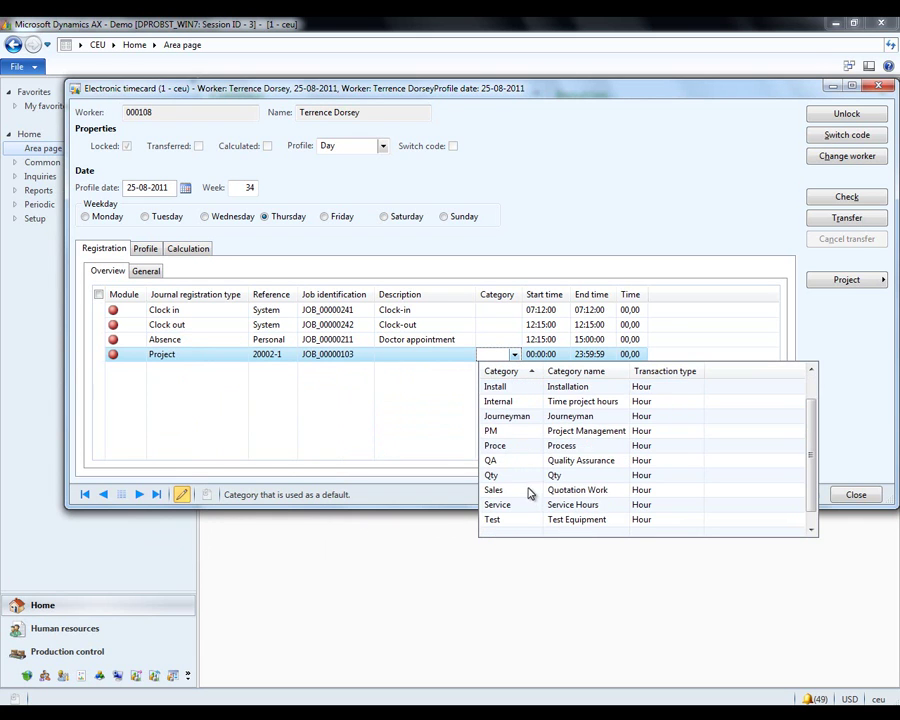
pyautogui.click(512, 450)
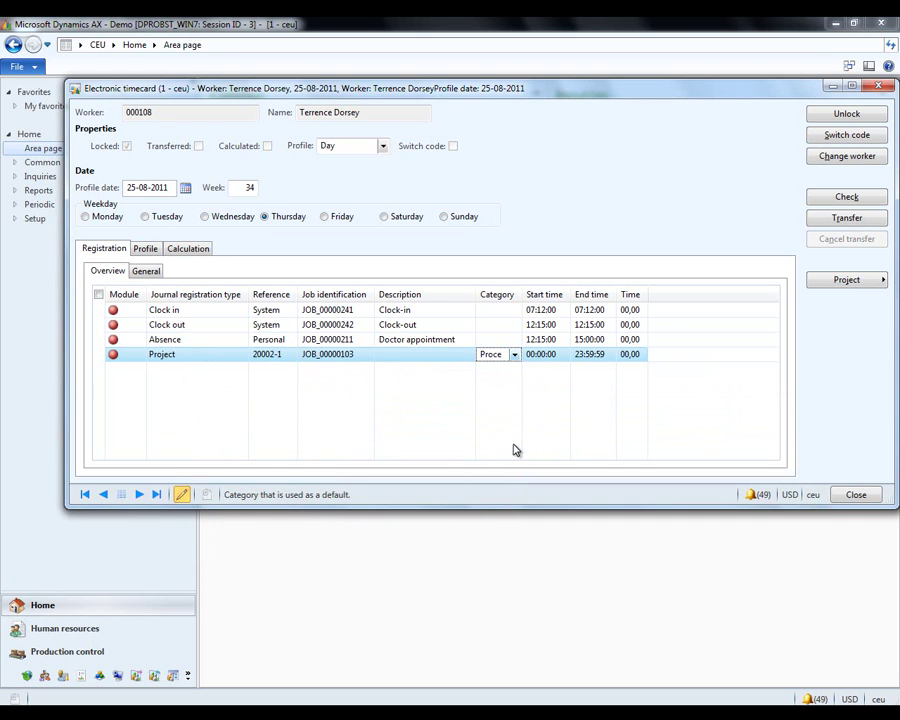
# Set the project line's start time to 07:12 and end time to 12:15, and save the line.
pyautogui.press('Tab')
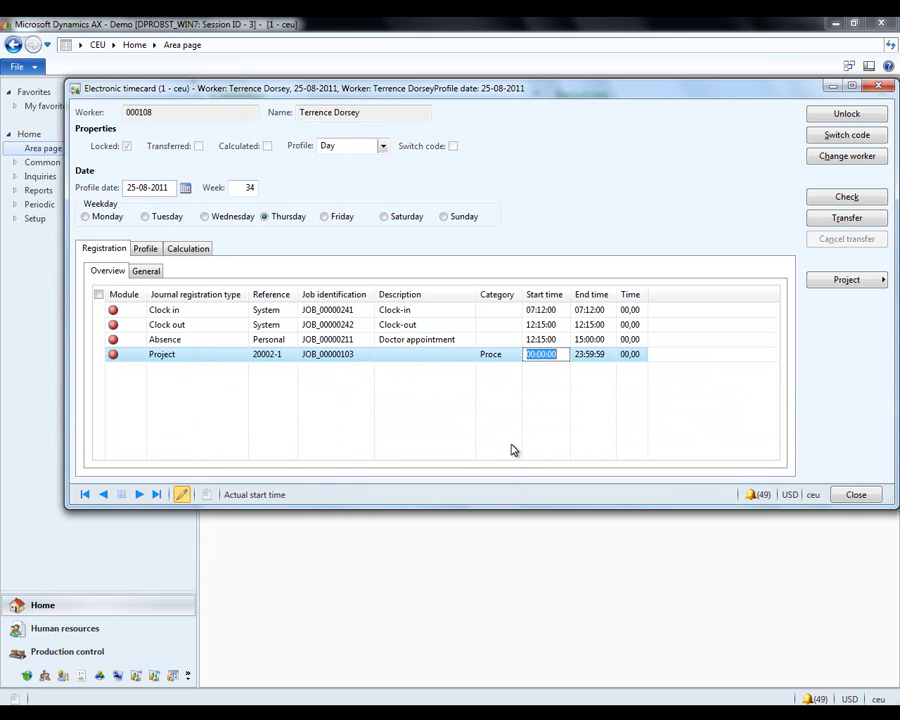
pyautogui.write('07:12')
pyautogui.press('Tab')
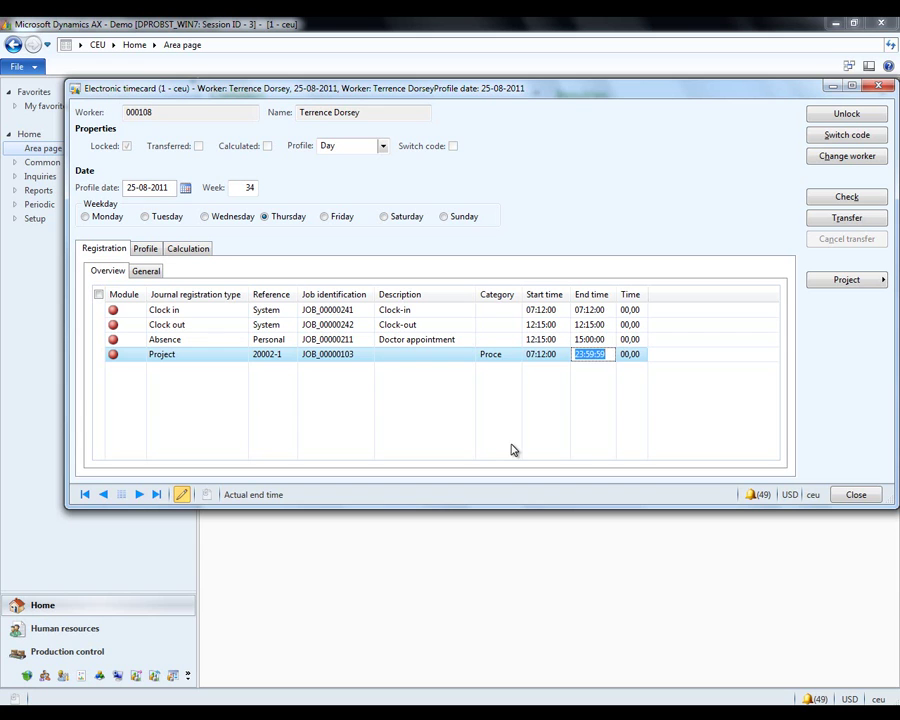
pyautogui.write('1215')
pyautogui.press('Tab')
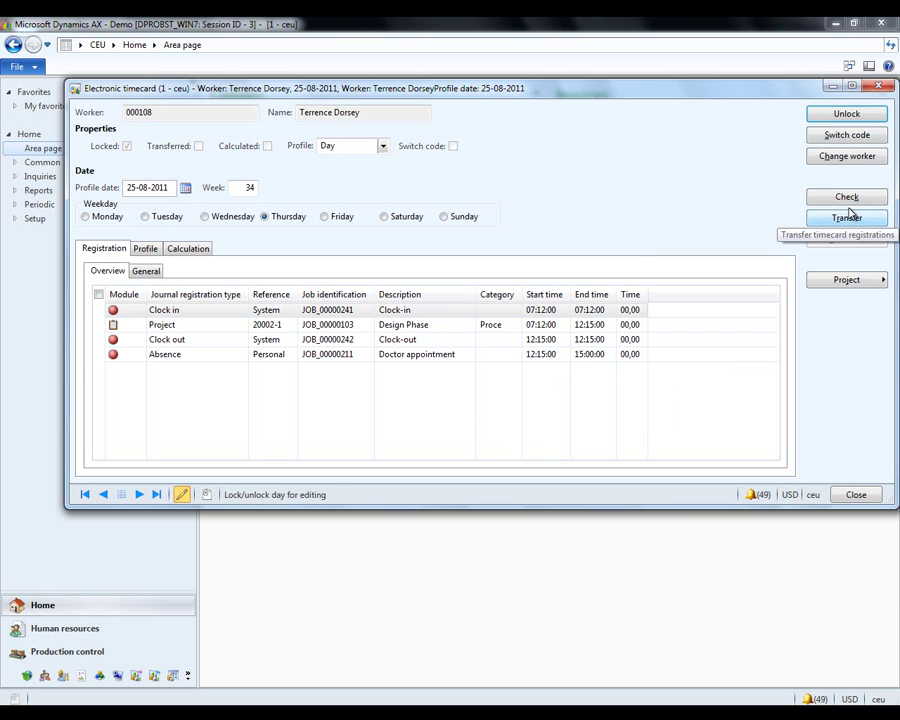
# Transfer Thursday's timecard registrations and close the electronic timecard.
pyautogui.click(847, 217)
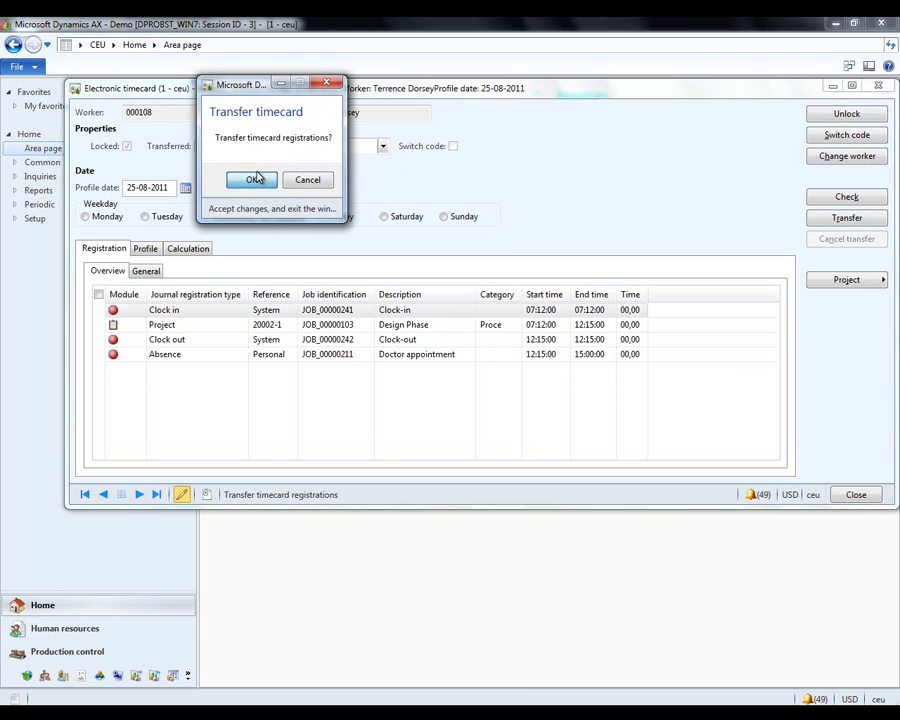
pyautogui.click(255, 179)
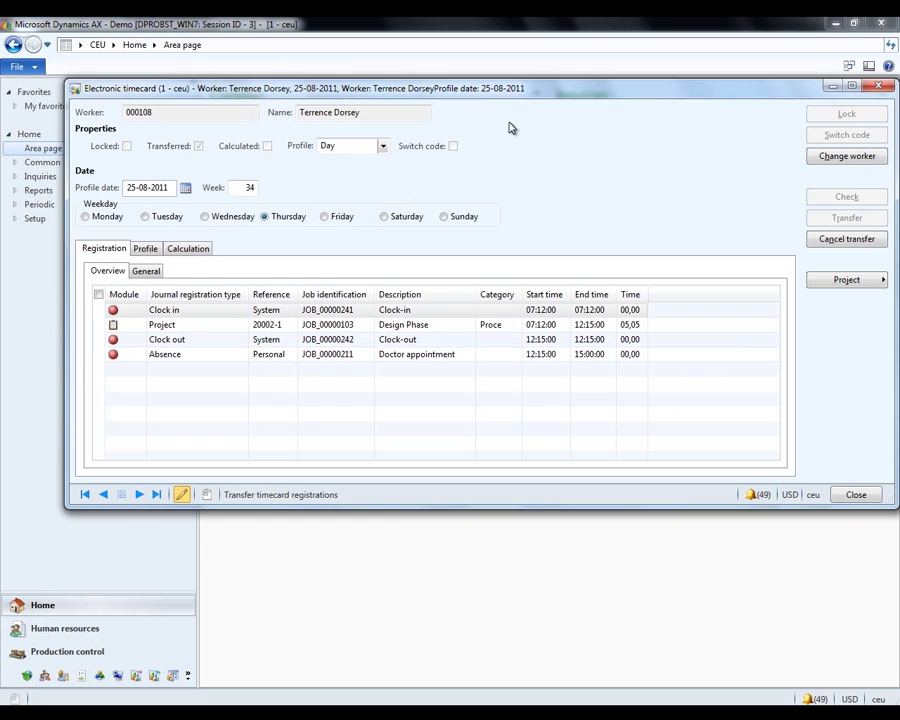
pyautogui.click(877, 86)
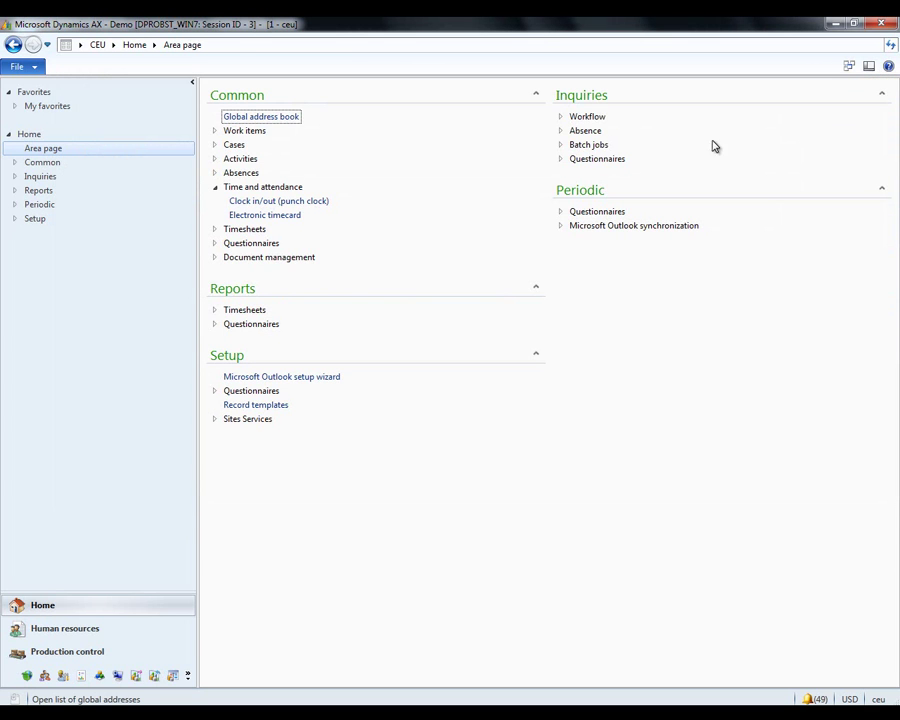
# Open the Human resources time and attendance approval for the Service group and go back to profile date 25-08-2011.
pyautogui.click(88, 632)
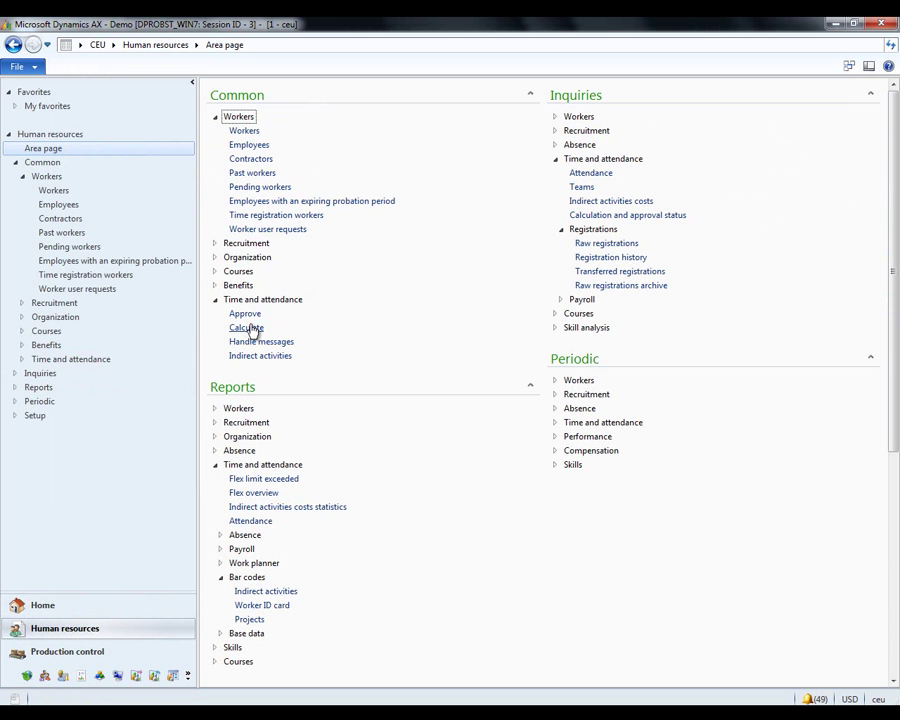
pyautogui.click(245, 313)
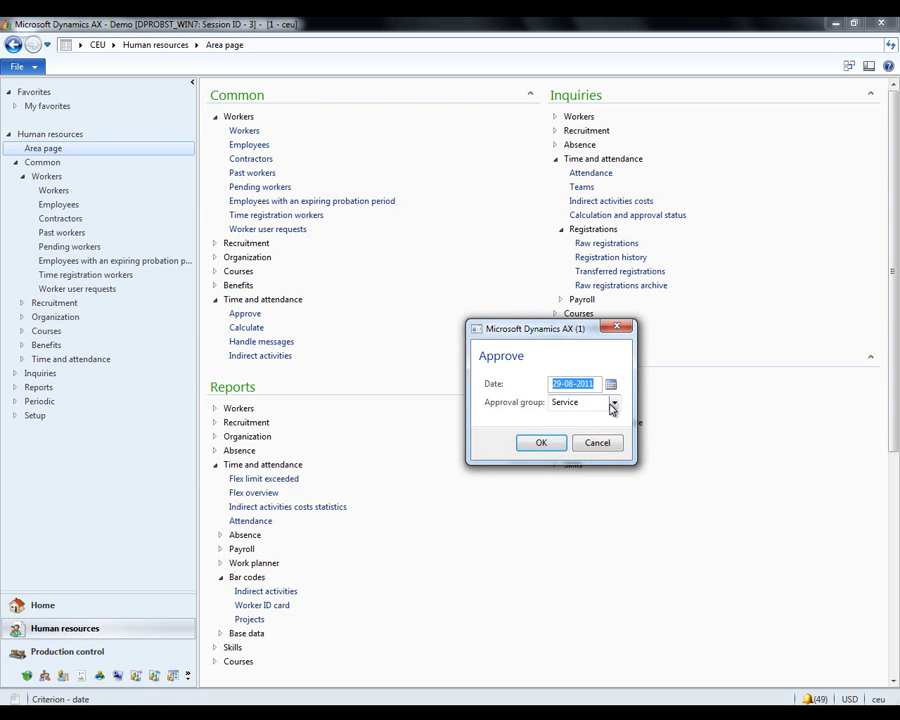
pyautogui.click(549, 447)
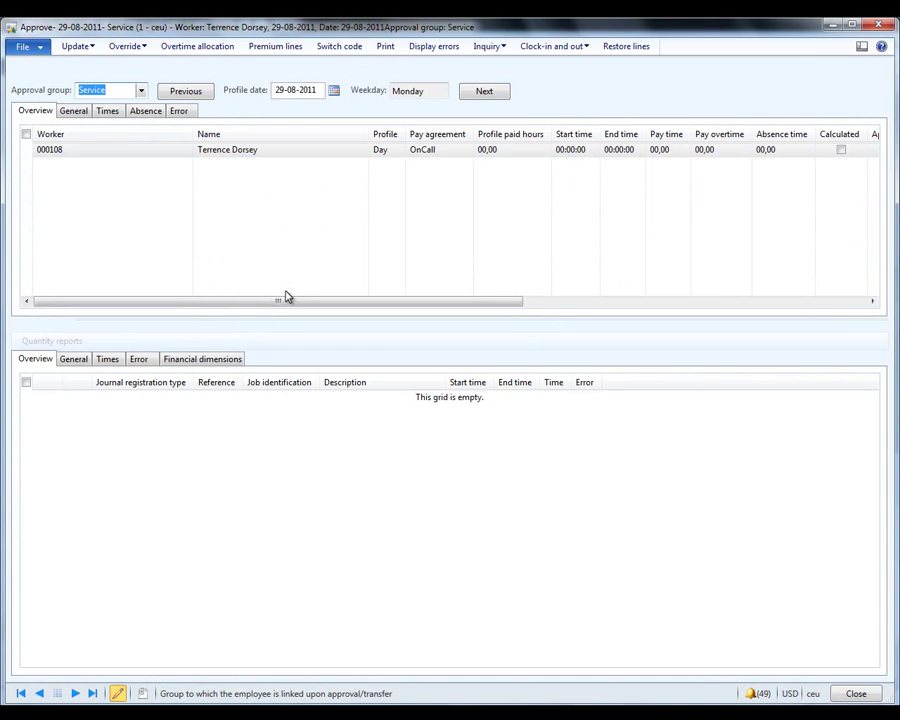
pyautogui.click(278, 148)
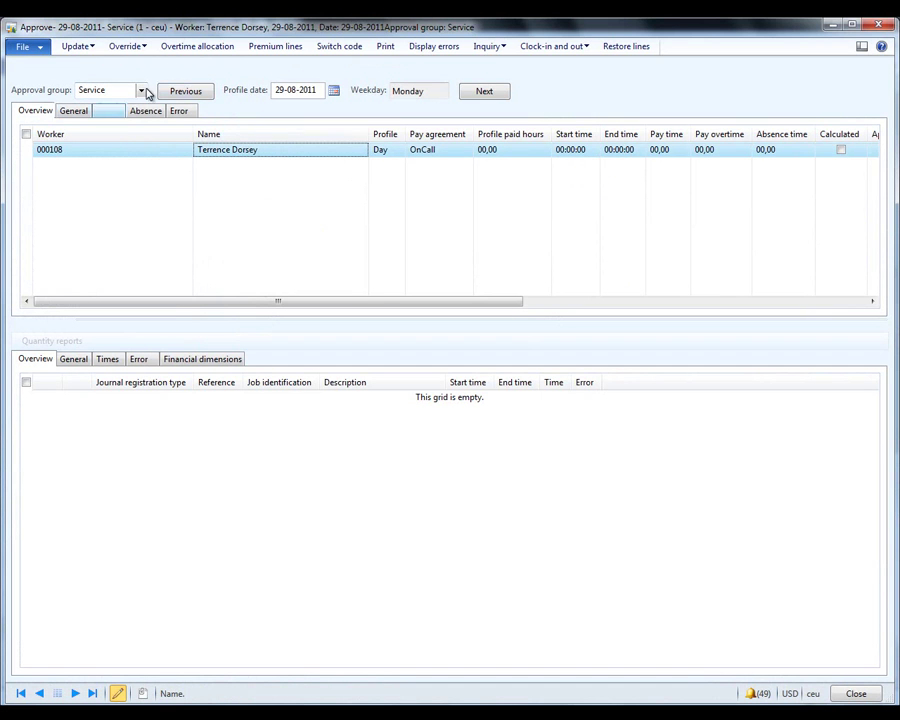
pyautogui.click(196, 87)
pyautogui.click(186, 91)
pyautogui.click(186, 91)
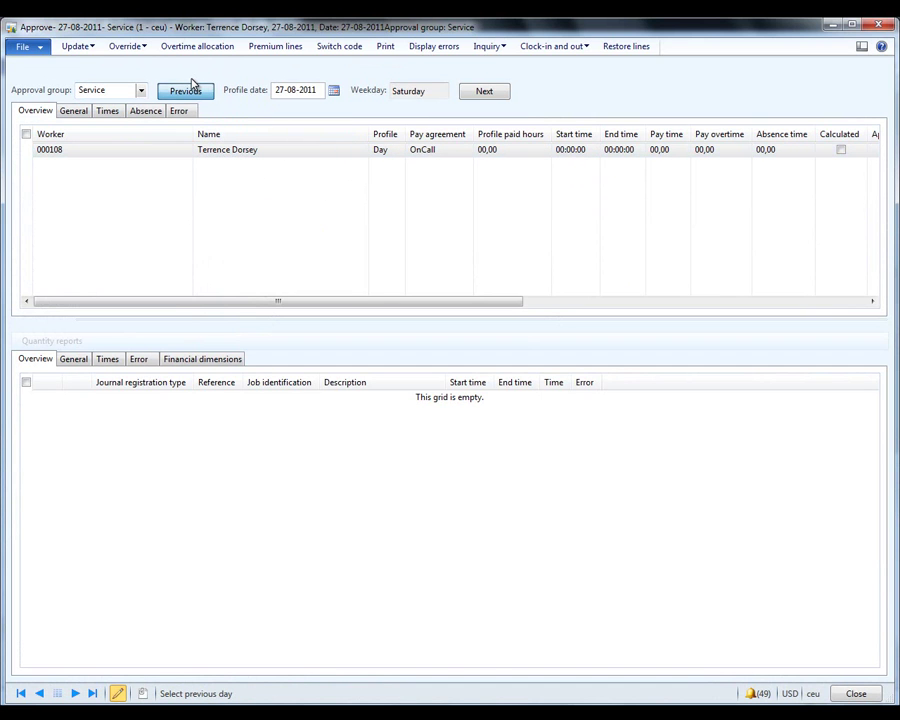
pyautogui.click(193, 86)
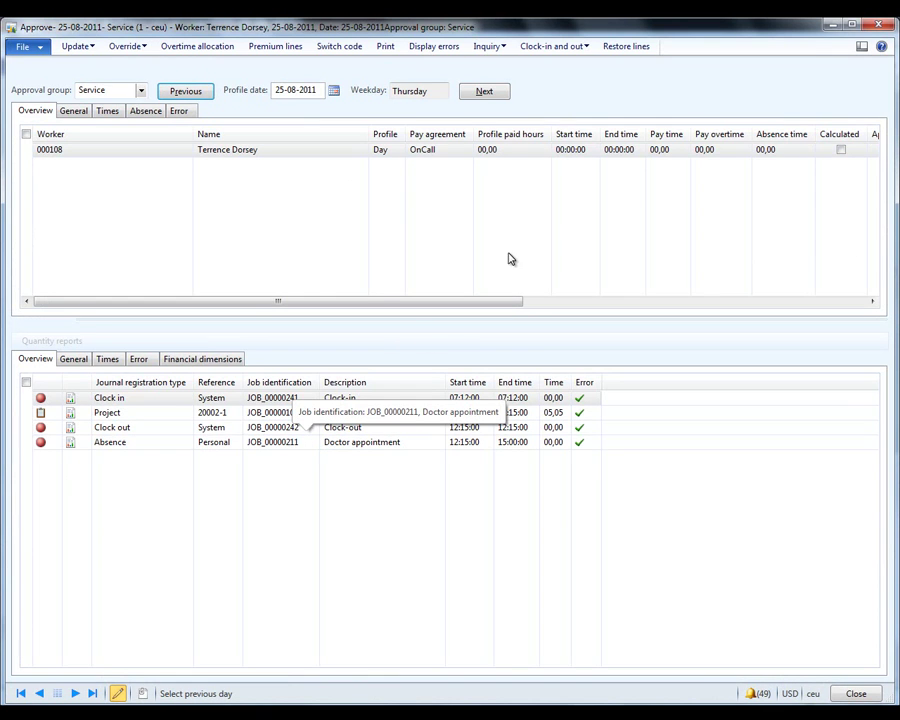
# Try to calculate the worker's Thursday registrations and assign the Illness absence job JOB_00000216 to the 07:00–07:12 absence.
pyautogui.click(842, 149)
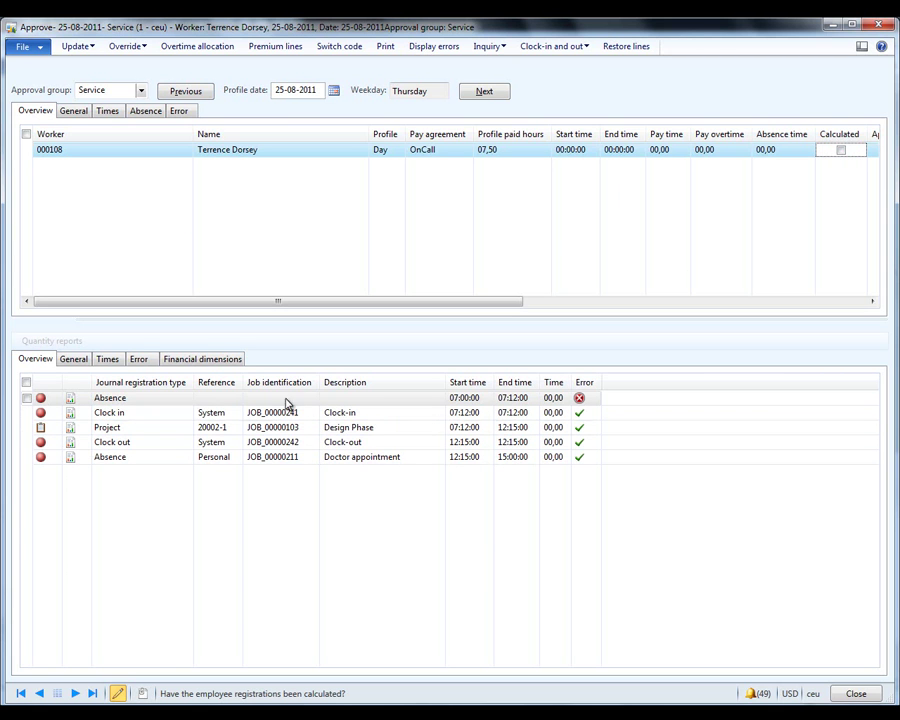
pyautogui.click(213, 165)
pyautogui.click(145, 110)
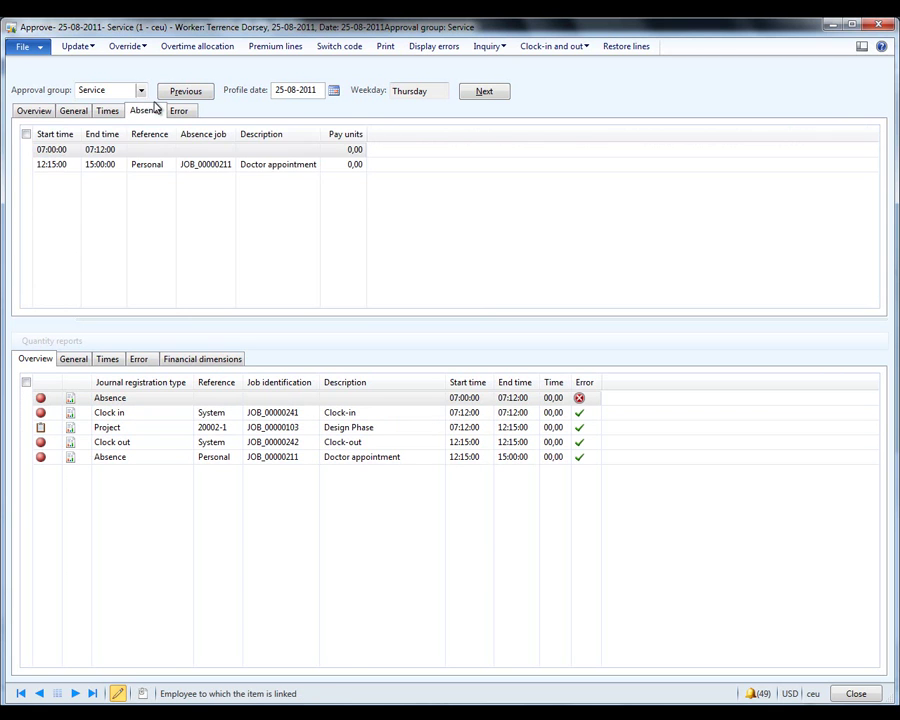
pyautogui.click(229, 149)
pyautogui.click(229, 147)
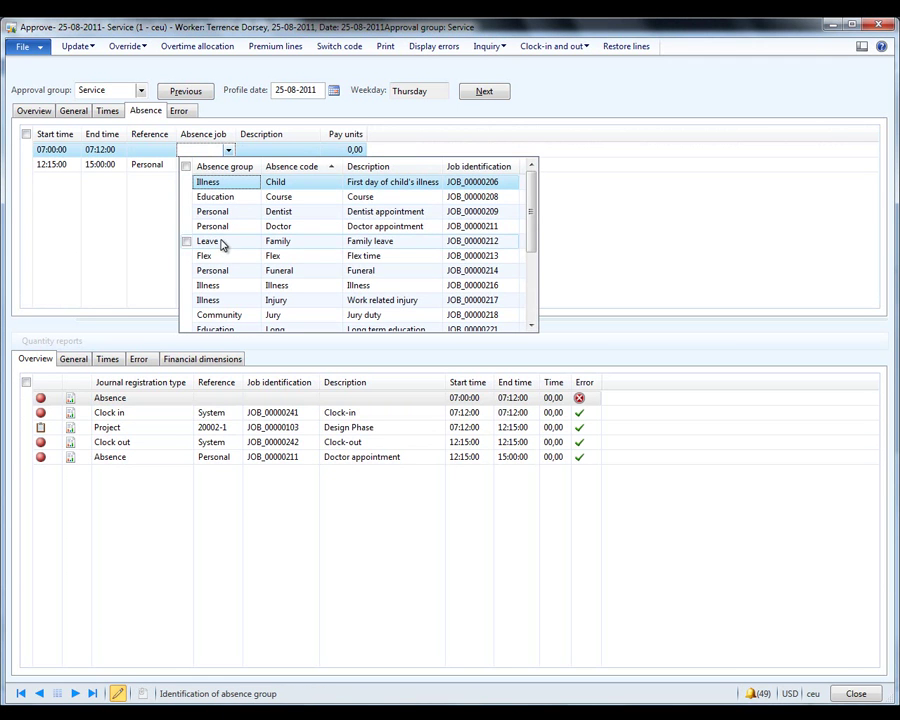
pyautogui.click(224, 286)
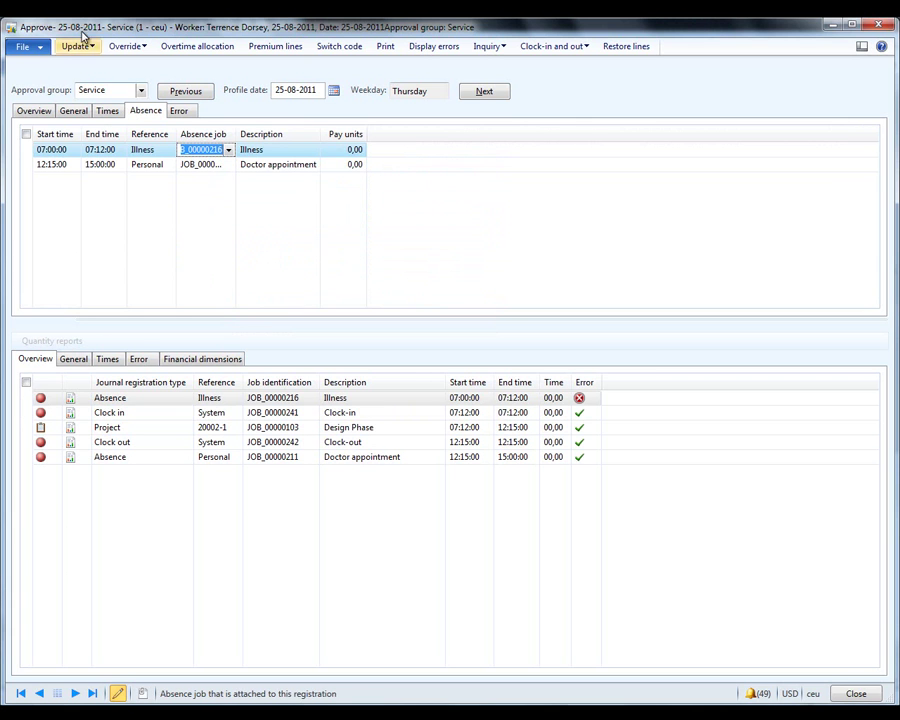
# Calculate, approve and transfer the worker's registrations for 25-08-2011.
pyautogui.click(33, 111)
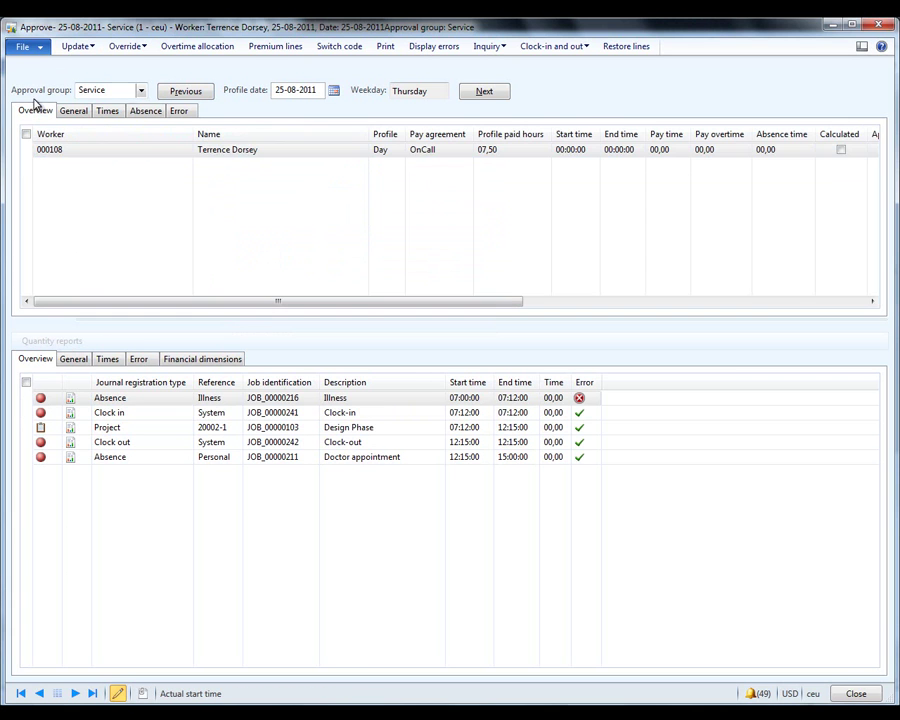
pyautogui.click(841, 149)
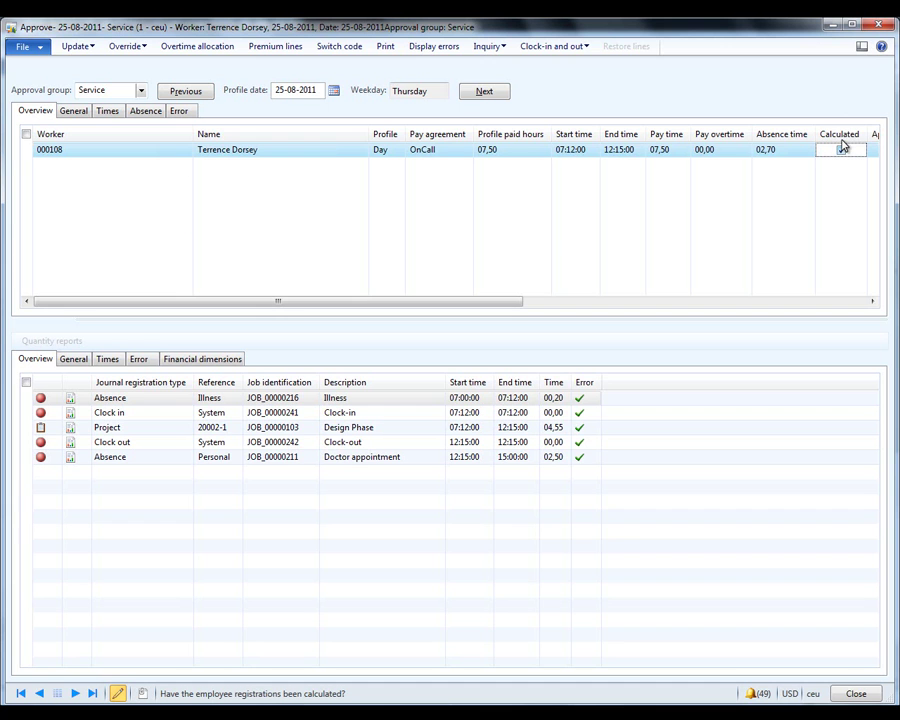
pyautogui.moveTo(482, 305); pyautogui.dragTo(630, 308)
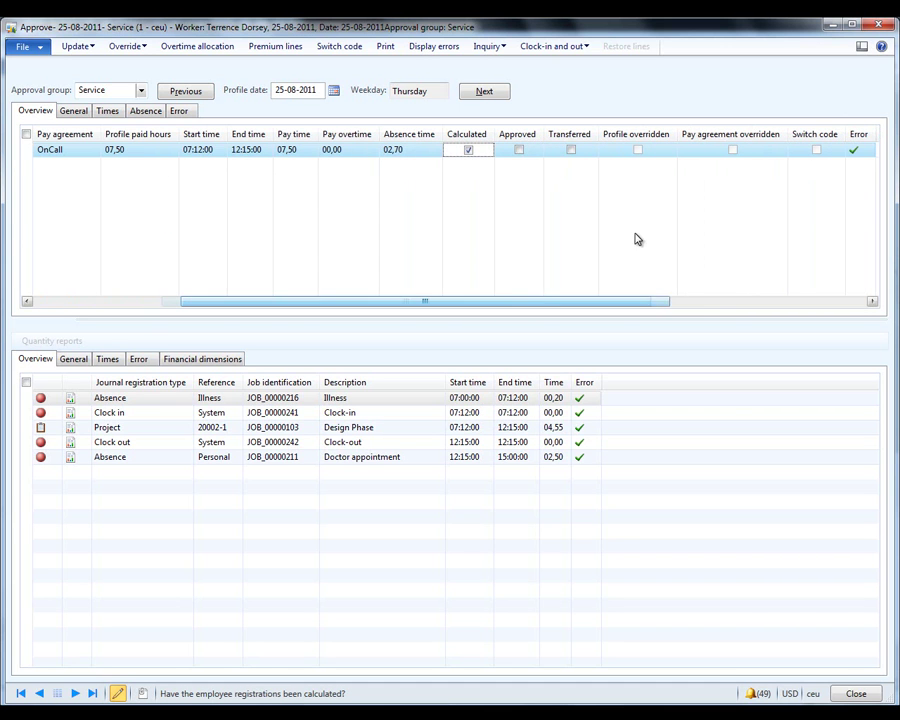
pyautogui.click(519, 149)
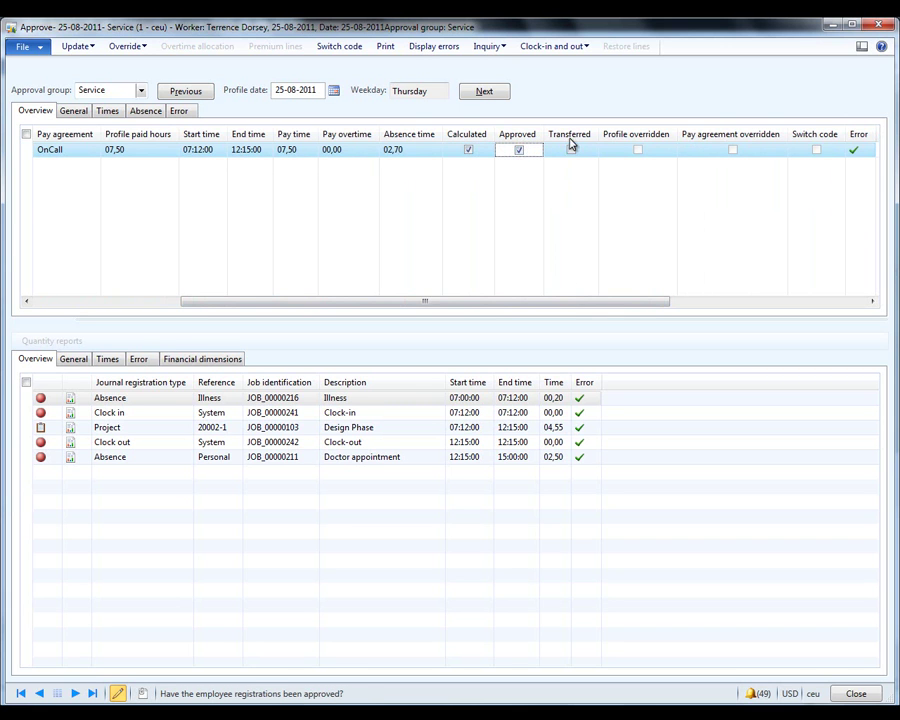
pyautogui.click(570, 149)
pyautogui.click(785, 149)
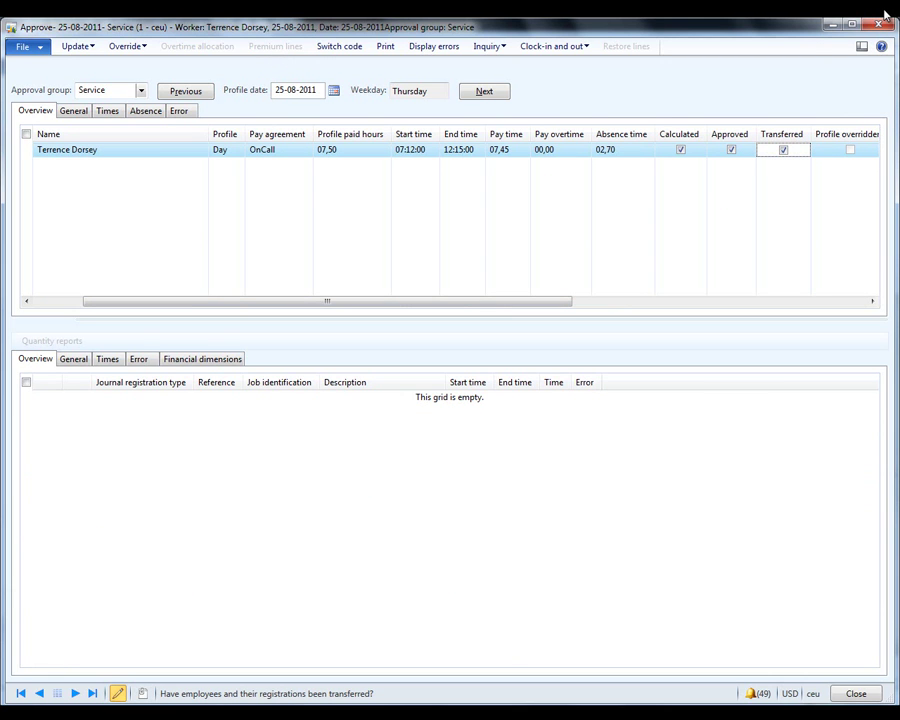
# View the worker's transferred registrations for 25-08-2011, and close that inquiry and the approval form.
pyautogui.click(490, 46)
pyautogui.click(500, 74)
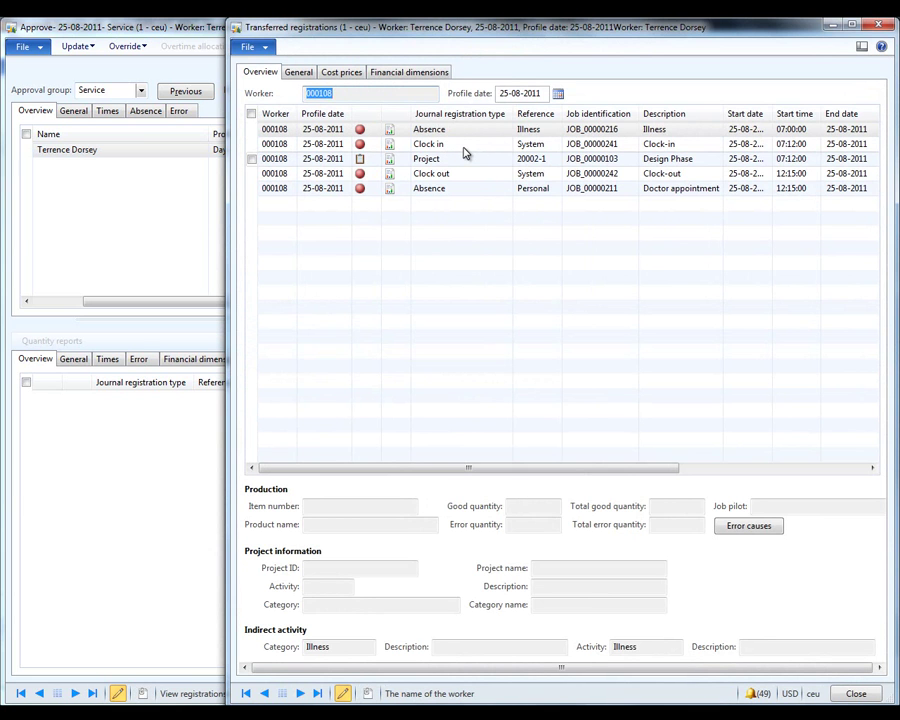
pyautogui.press('Escape')
pyautogui.press('Escape')
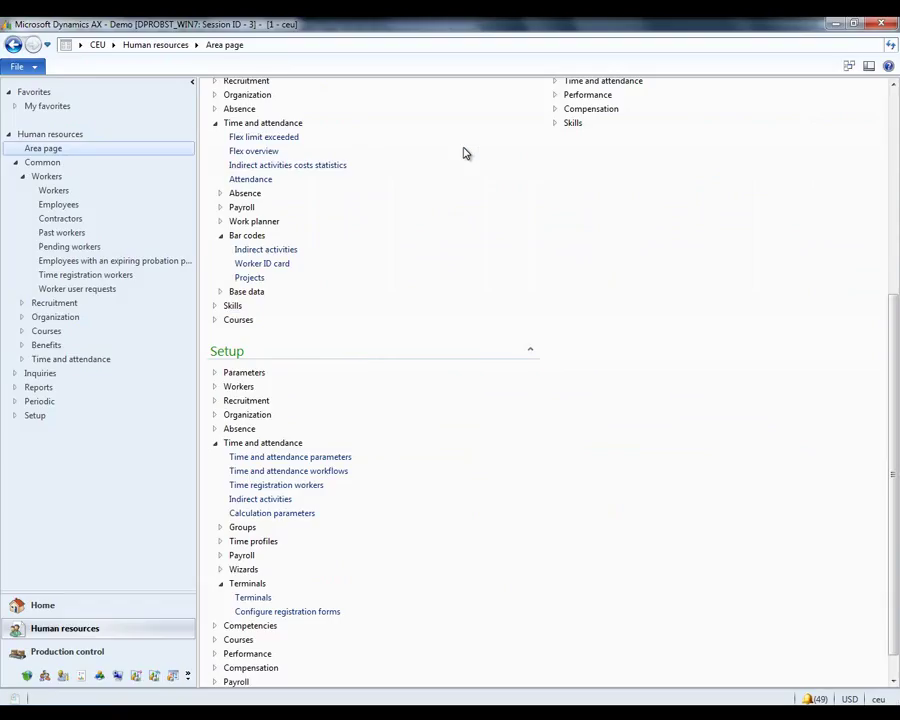
# Open the hour journals in Project management and accounting, show all journals, and sort them by journal number in descending order.
pyautogui.click(113, 45)
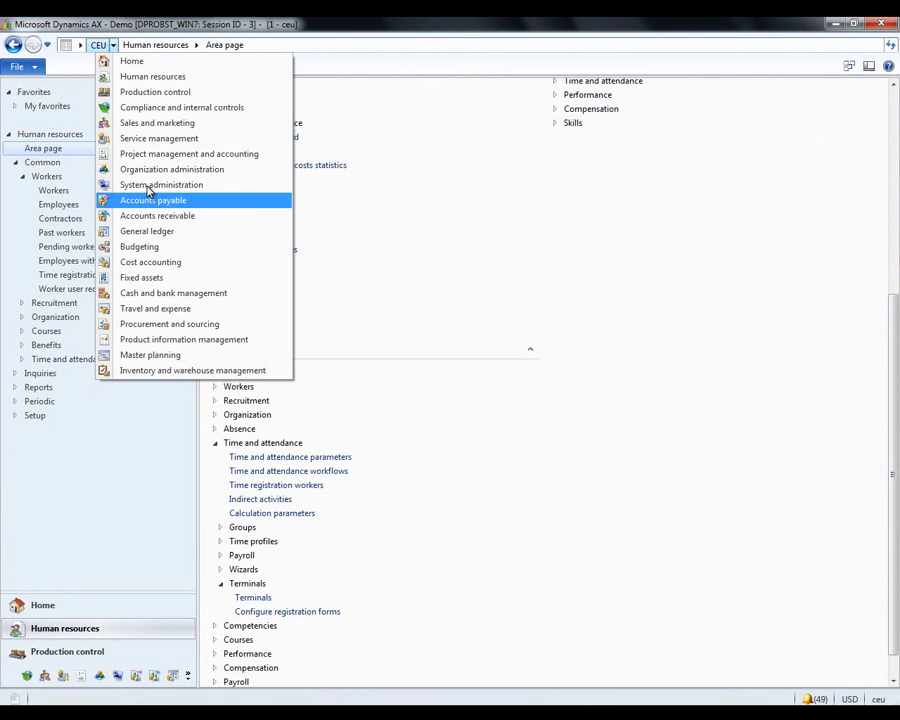
pyautogui.click(148, 148)
pyautogui.click(573, 117)
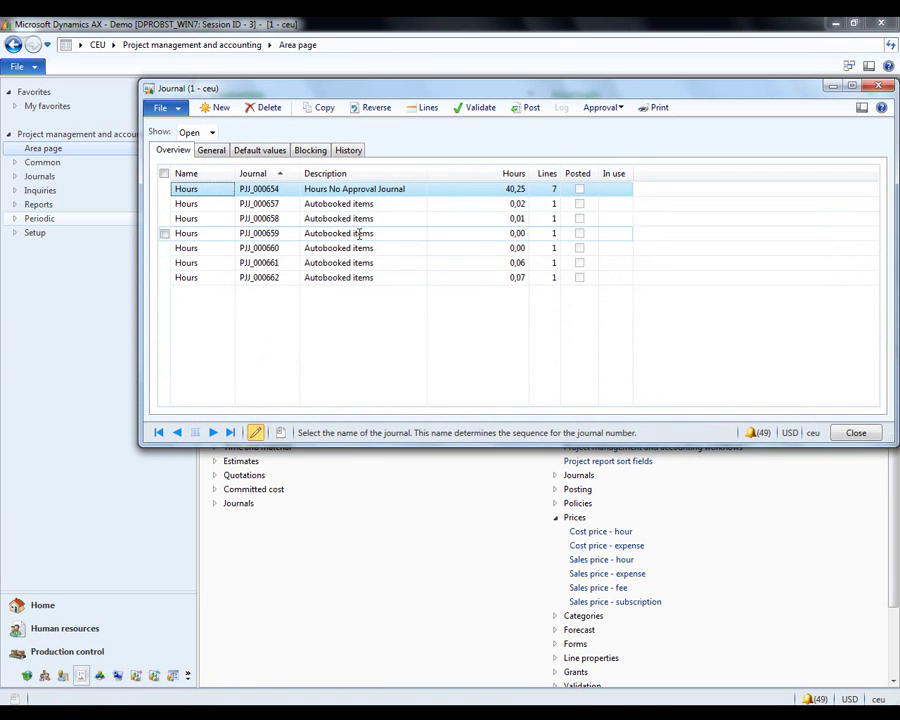
pyautogui.click(212, 131)
pyautogui.press('Up')
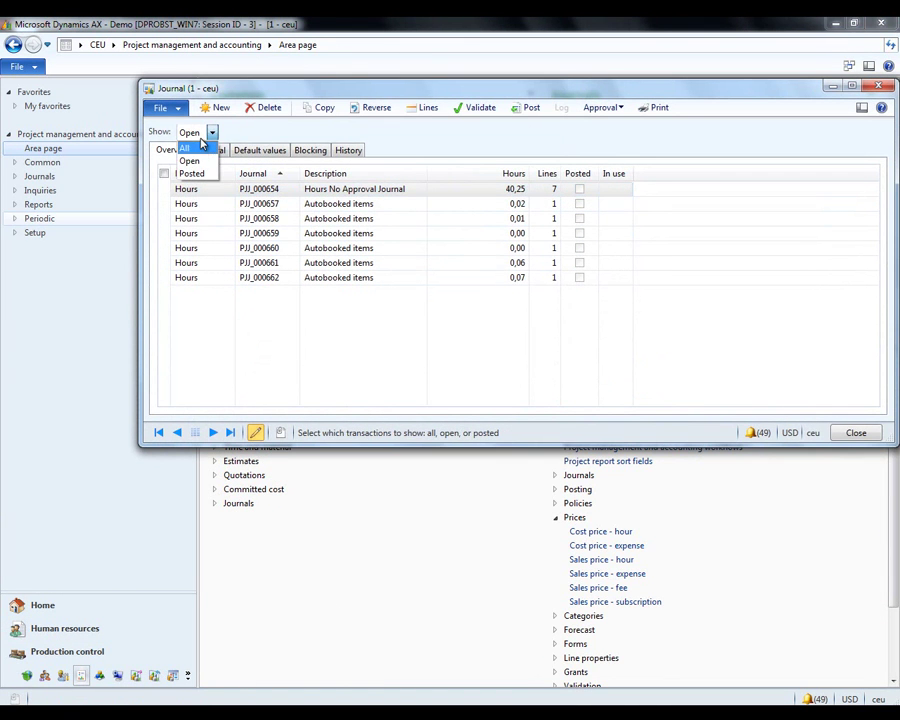
pyautogui.press('Return')
pyautogui.click(255, 173)
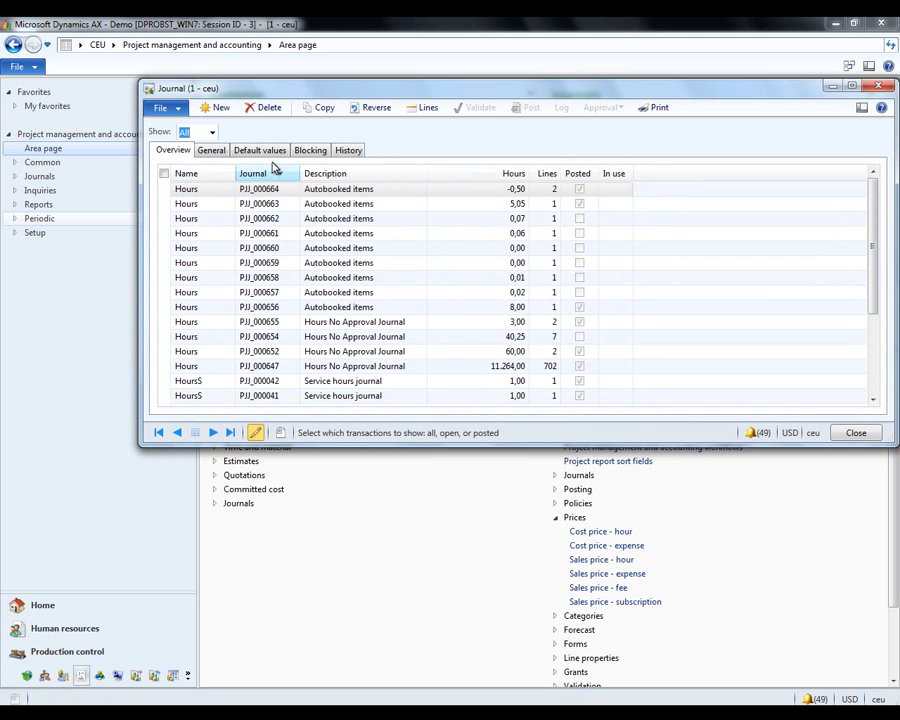
# Examine the hour lines and worker of journal PJJ_000663, and return to the journal list.
pyautogui.click(262, 201)
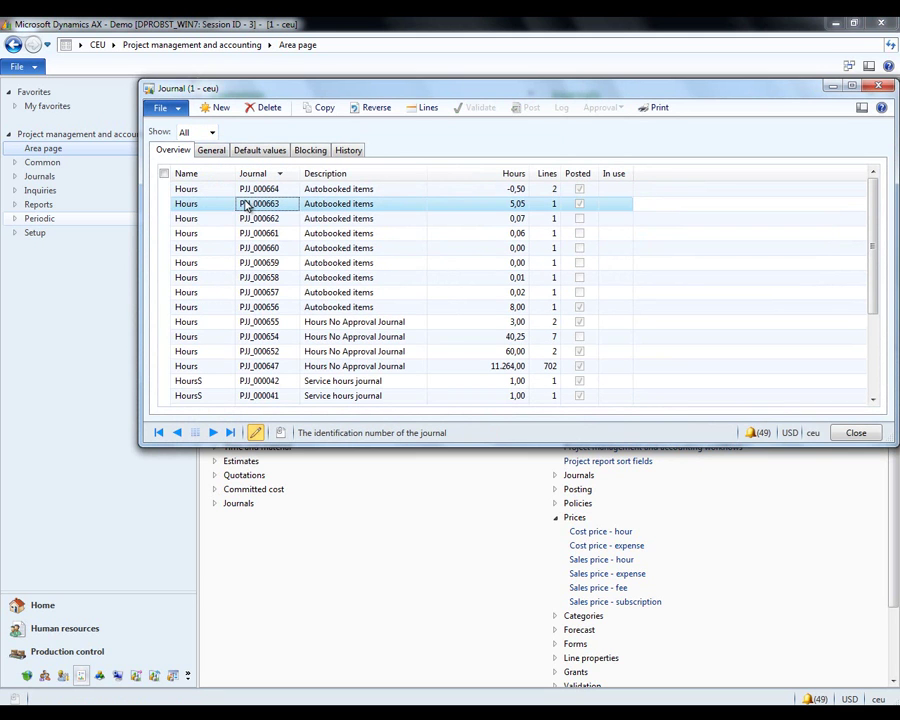
pyautogui.click(424, 107)
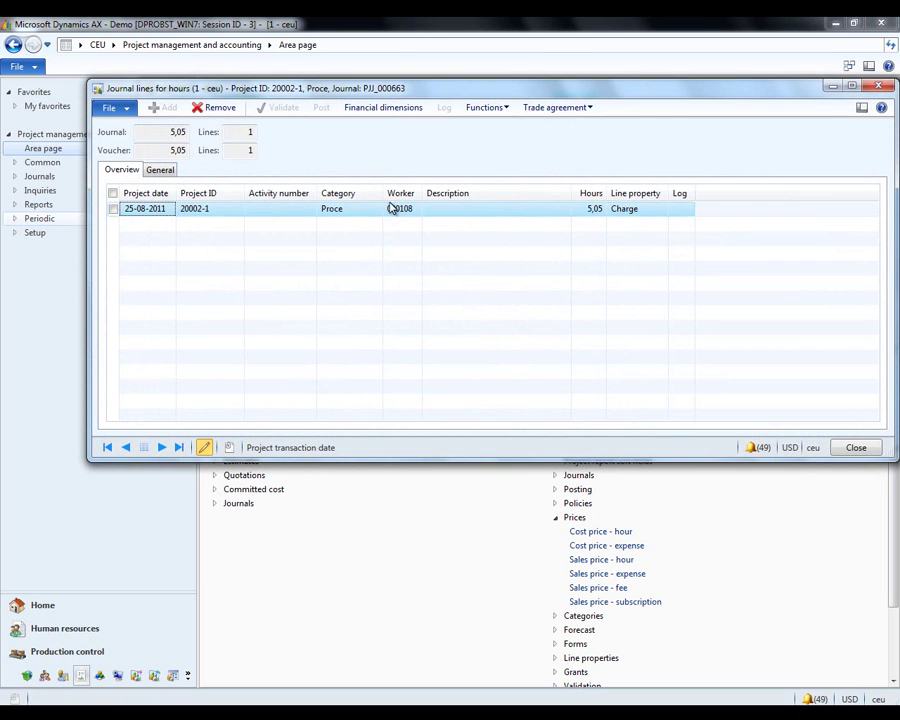
pyautogui.moveTo(400, 208)
pyautogui.press('Escape')
# Examine the hour lines and worker details of journal PJJ_000664.
pyautogui.click(352, 189)
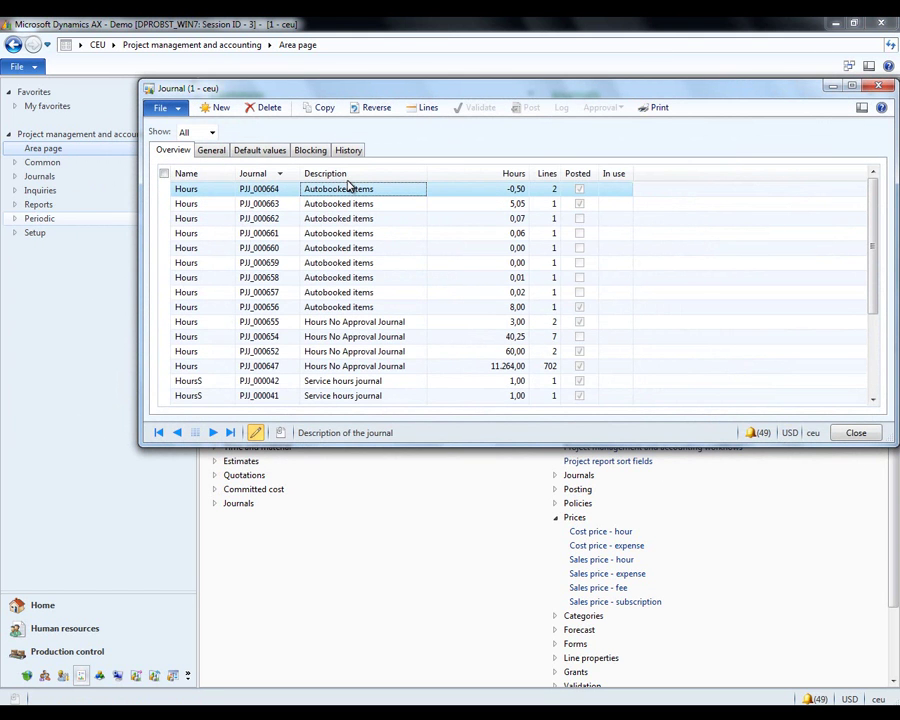
pyautogui.click(428, 107)
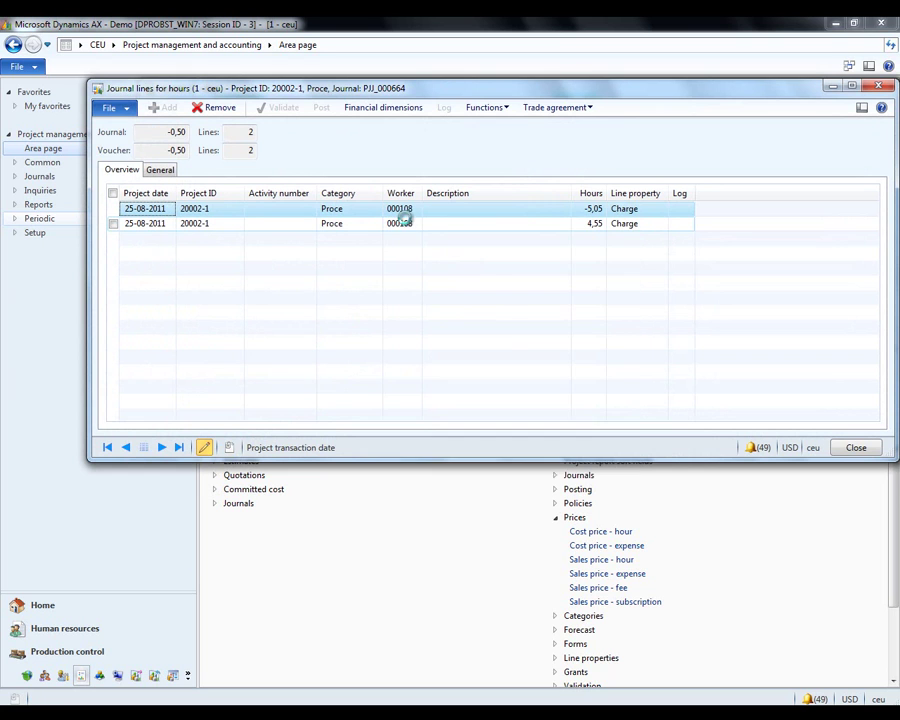
pyautogui.moveTo(404, 223)
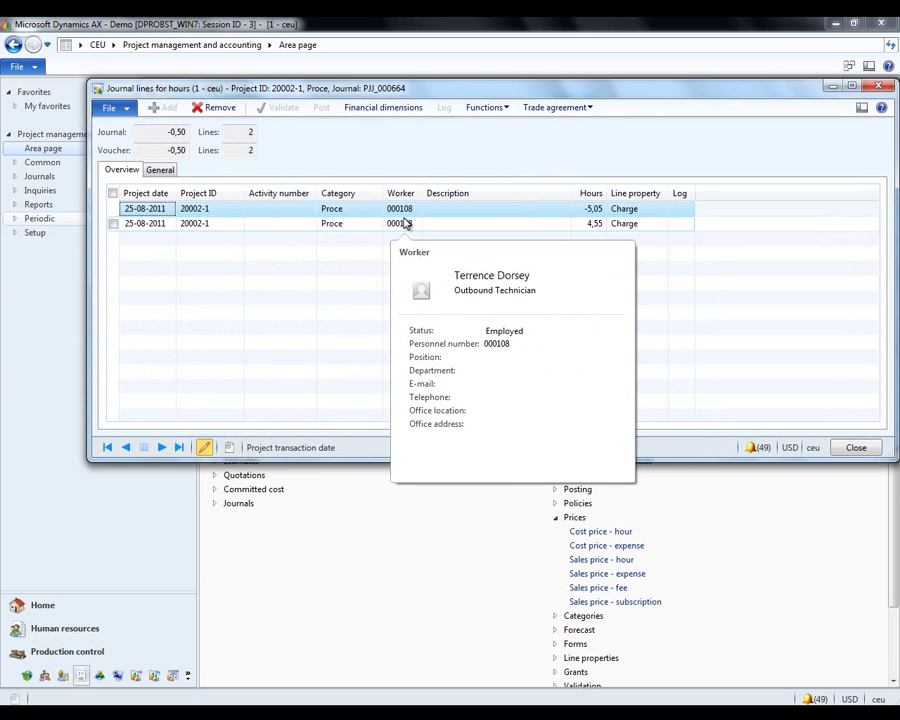